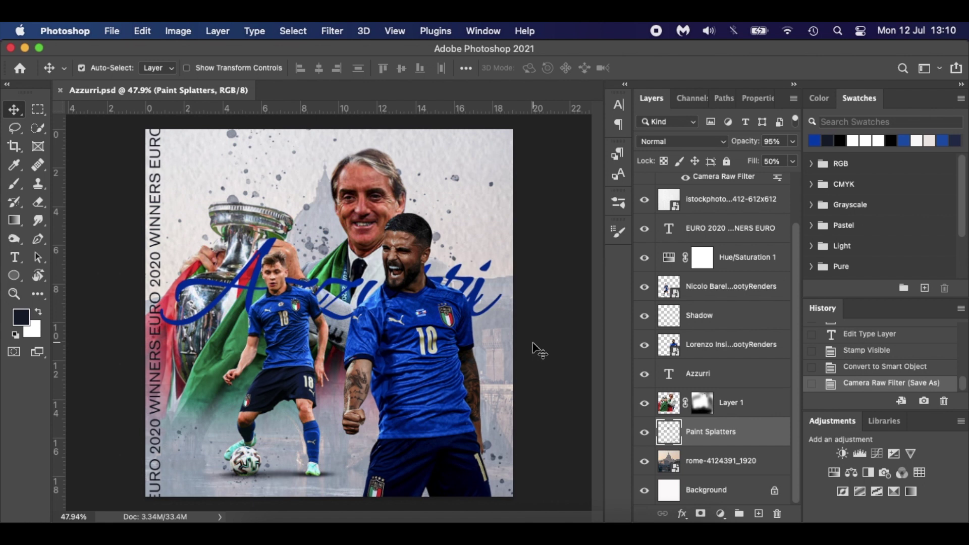
# Create a new 1080 × 1080 px document at 144 ppi, Untitled-1
pyautogui.click(537, 350)
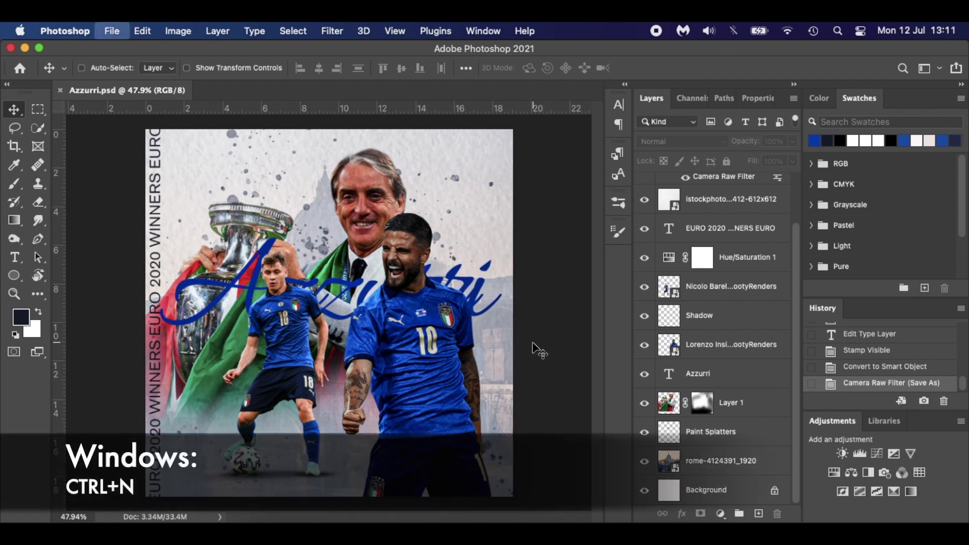
pyautogui.press('super+n')
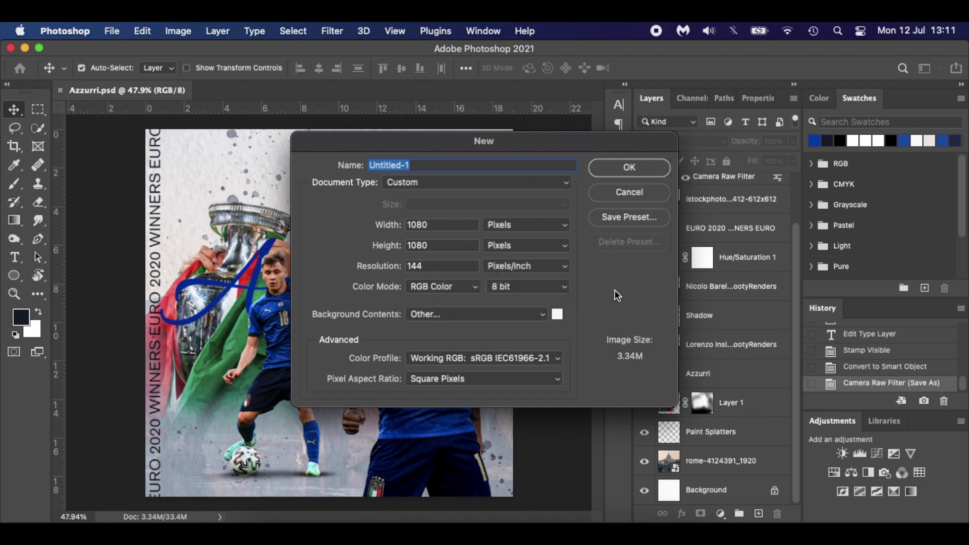
pyautogui.click(643, 167)
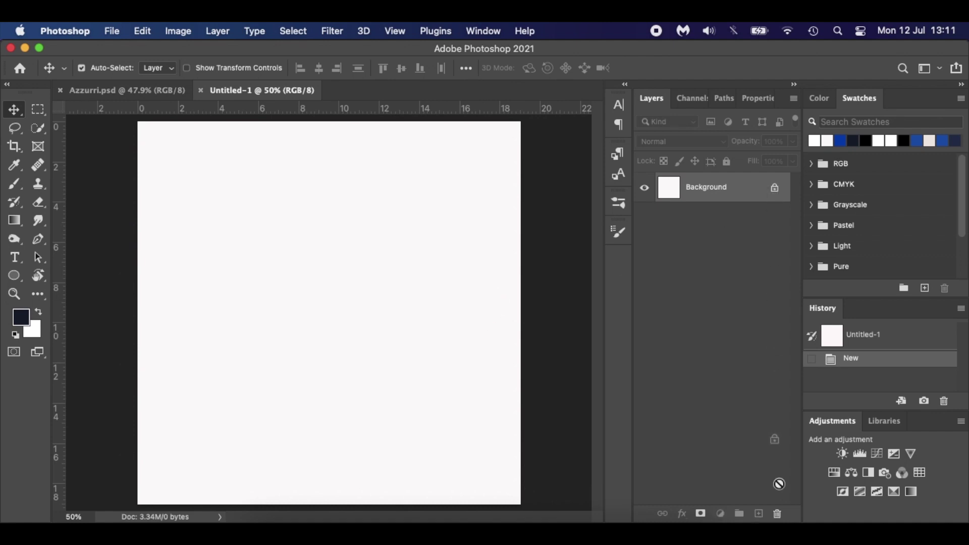
# Unlock the Background layer, then place the rome-4124391_1920 photo and scale it to fill the canvas around the dome
pyautogui.moveTo(777, 516); pyautogui.dragTo(777, 516)
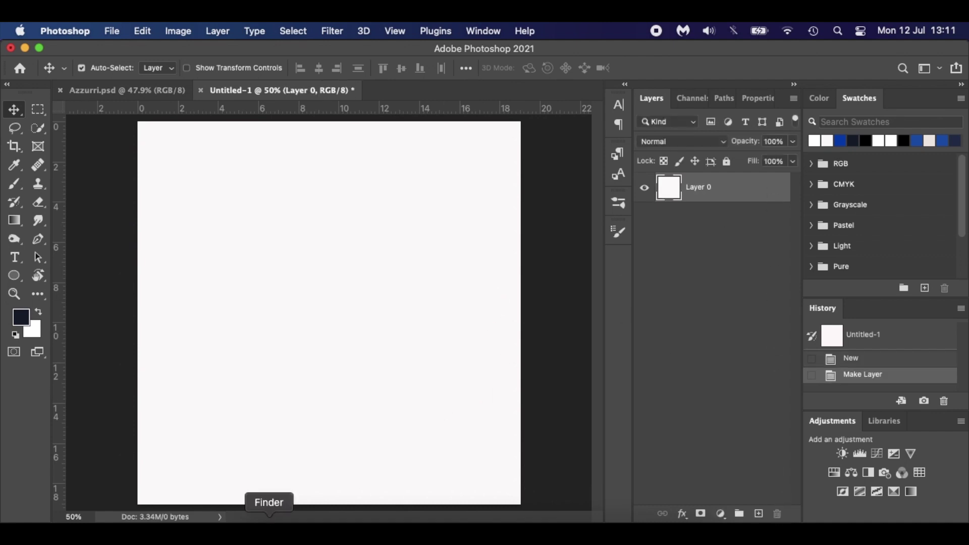
pyautogui.click(269, 527)
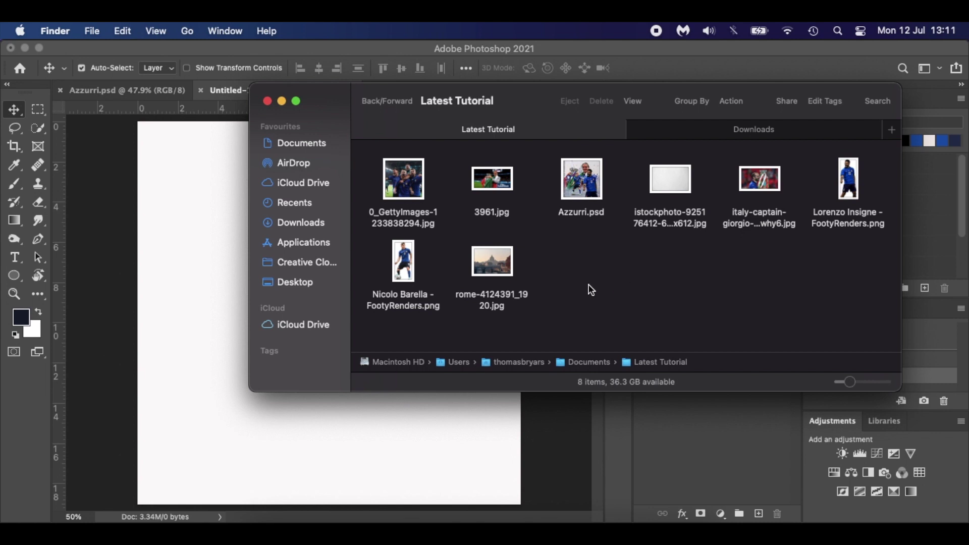
pyautogui.click(489, 268)
pyautogui.moveTo(499, 270); pyautogui.dragTo(208, 395)
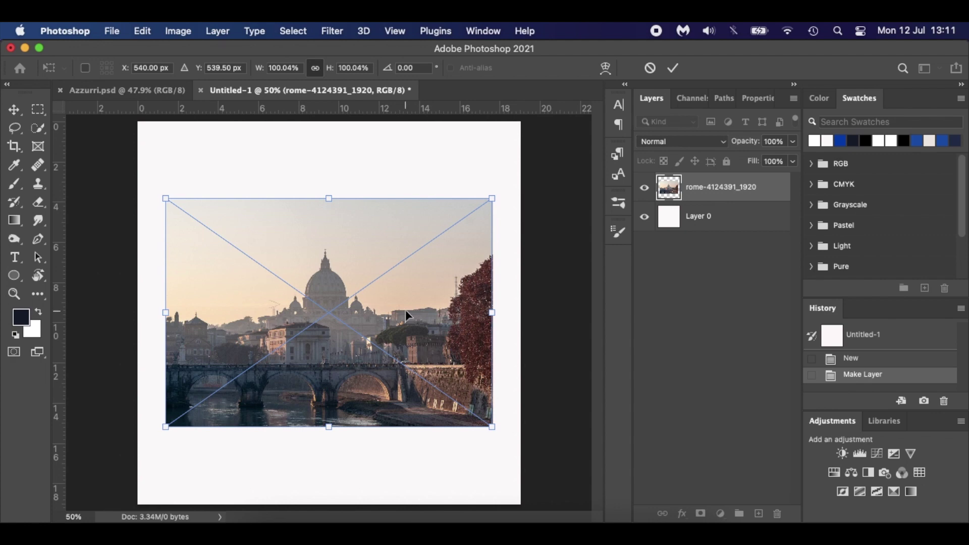
pyautogui.moveTo(405, 318); pyautogui.dragTo(331, 222)
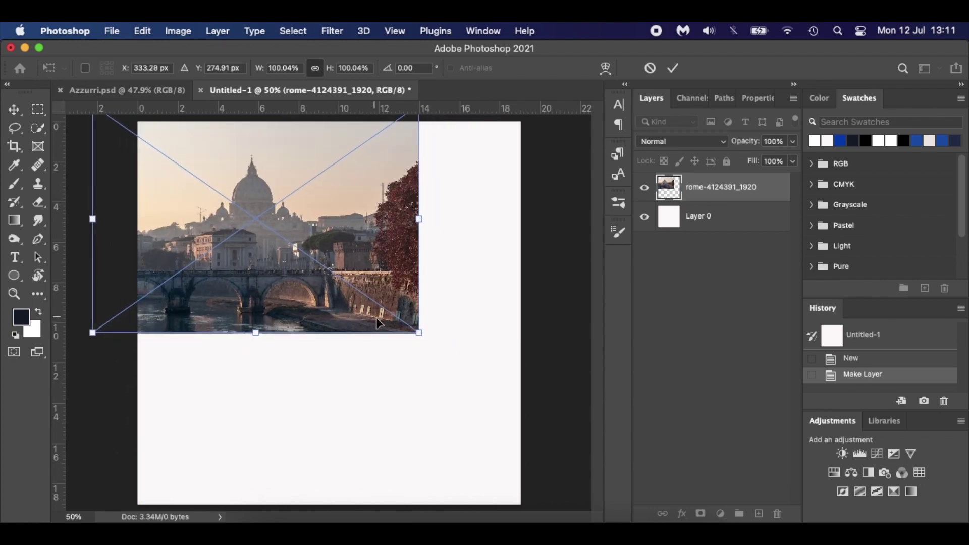
pyautogui.moveTo(421, 333); pyautogui.dragTo(657, 525)
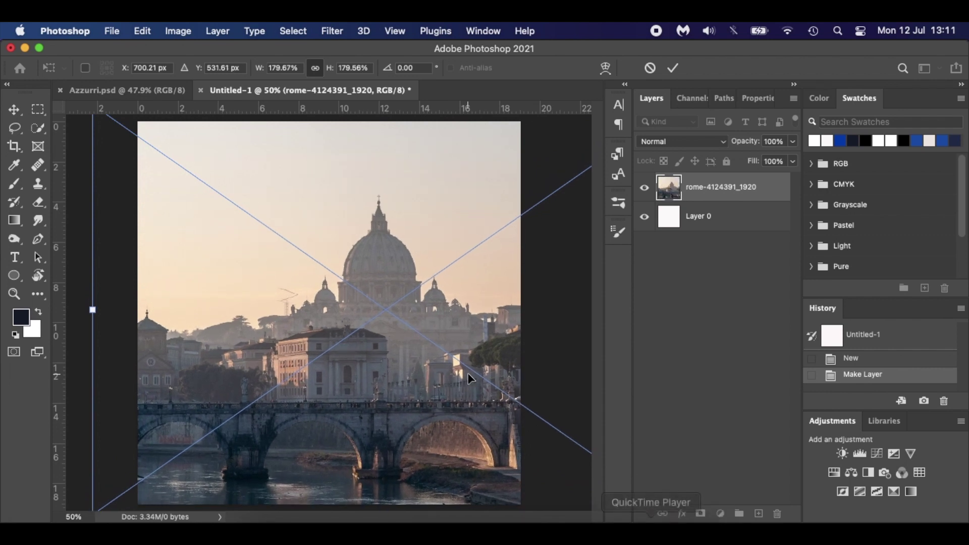
pyautogui.moveTo(472, 379); pyautogui.dragTo(402, 376)
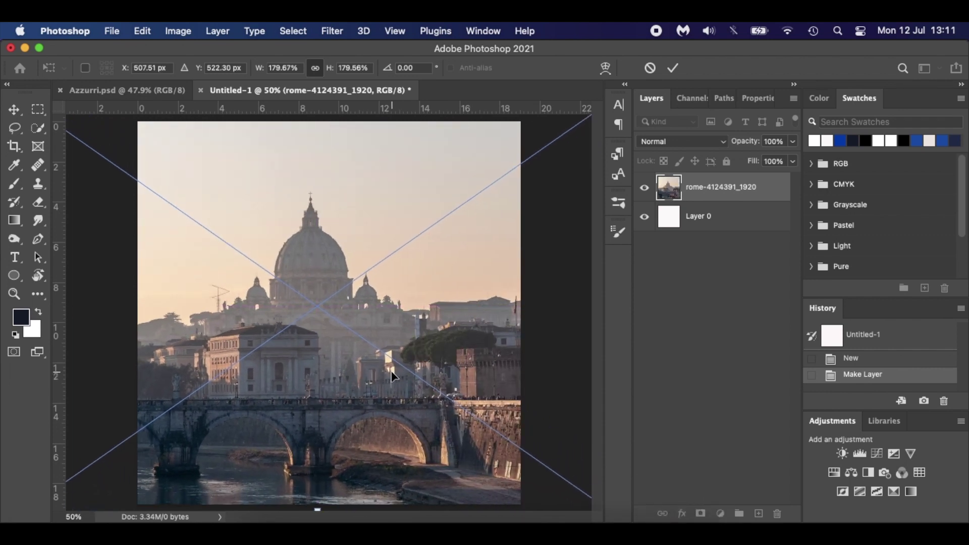
pyautogui.press('super+0')
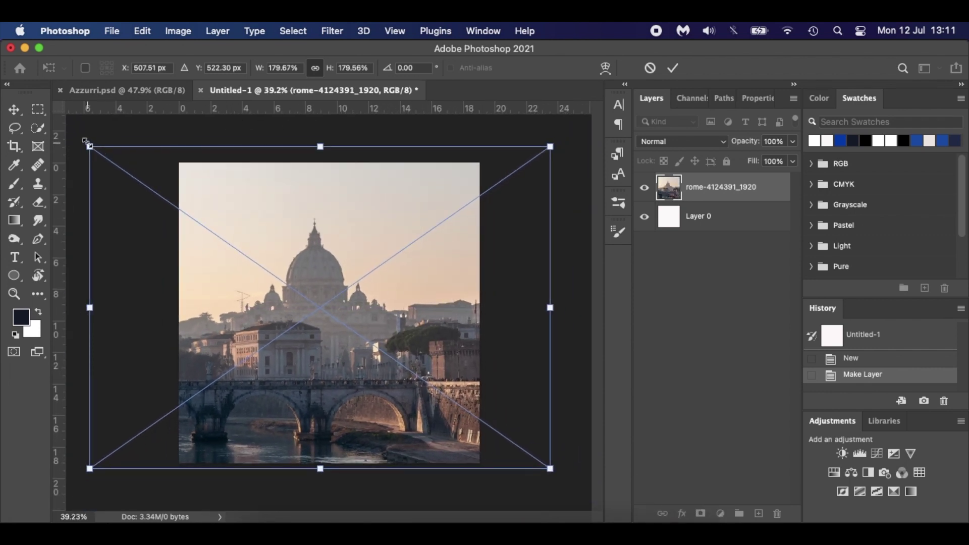
pyautogui.moveTo(90, 146); pyautogui.dragTo(66, 129)
pyautogui.moveTo(360, 309)
pyautogui.mouseDown()
pyautogui.moveTo(385, 310)
pyautogui.moveTo(371, 309)
pyautogui.mouseUp()
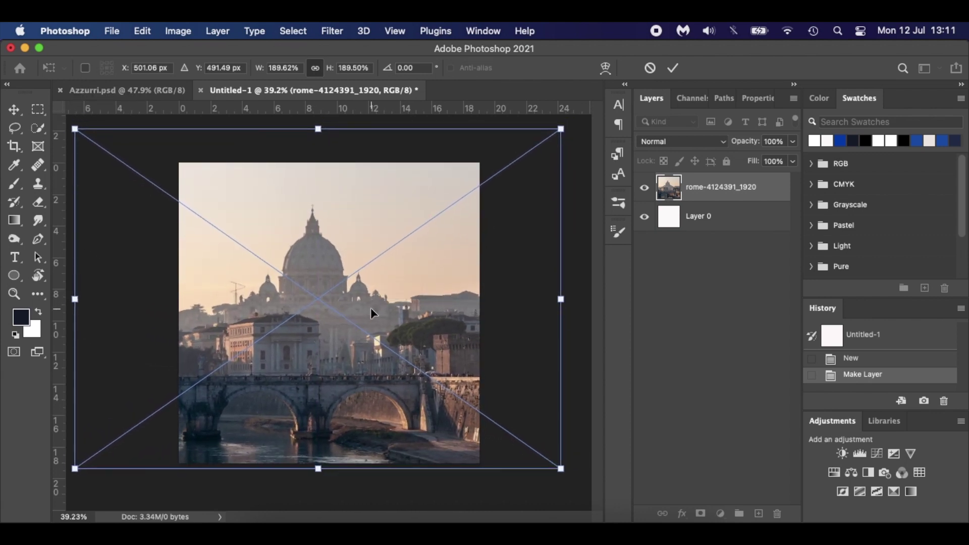
pyautogui.press('Return')
# Place the istockphoto paper texture and stretch it over the whole canvas
pyautogui.click(269, 520)
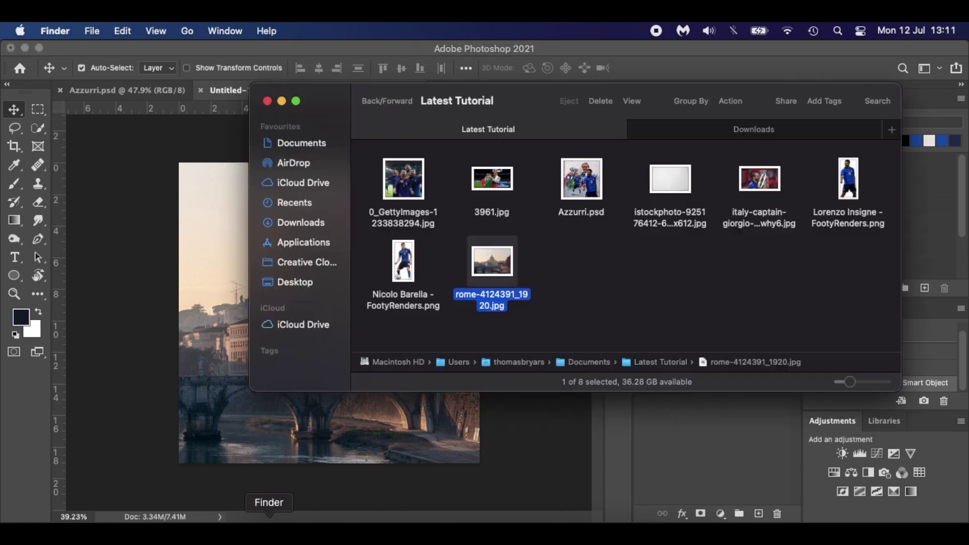
pyautogui.click(684, 311)
pyautogui.click(680, 179)
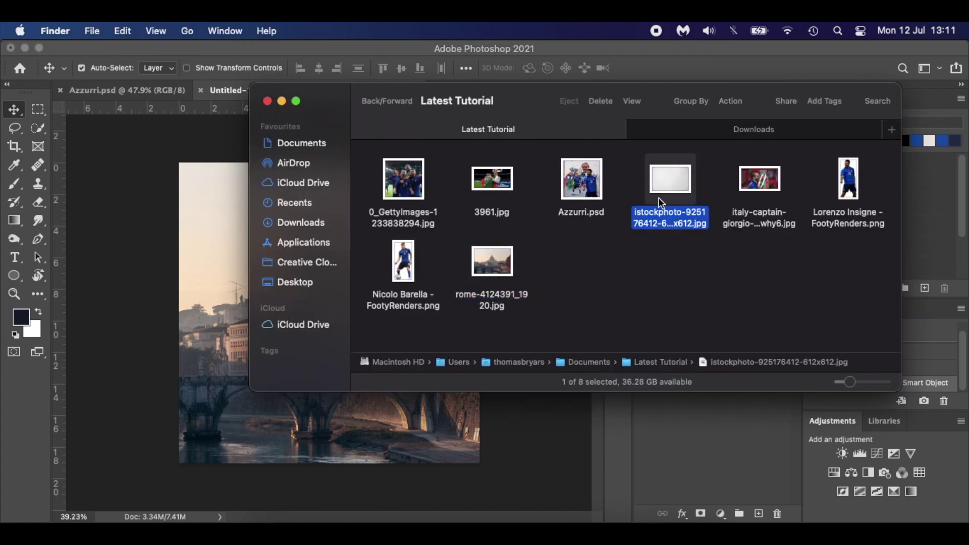
pyautogui.moveTo(669, 189); pyautogui.dragTo(218, 362)
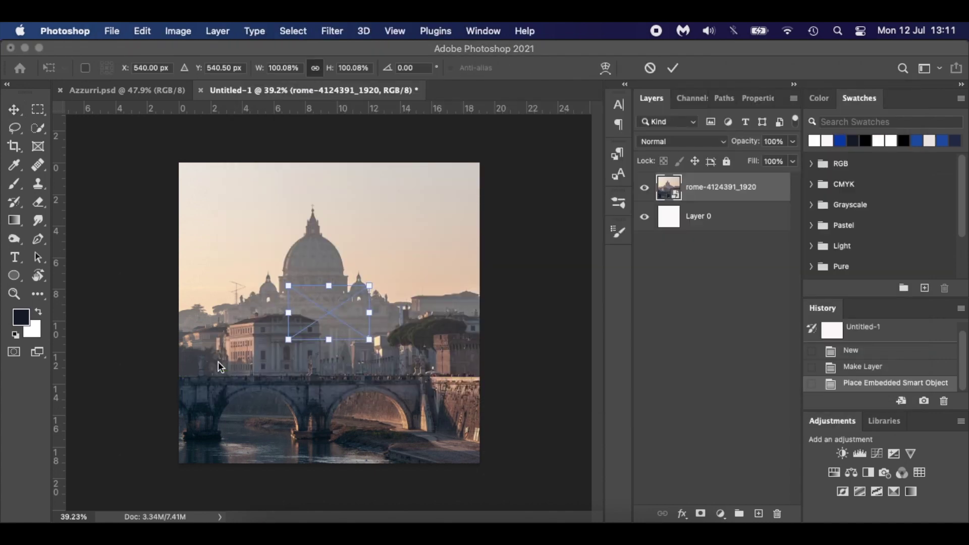
pyautogui.moveTo(288, 286); pyautogui.dragTo(107, 123)
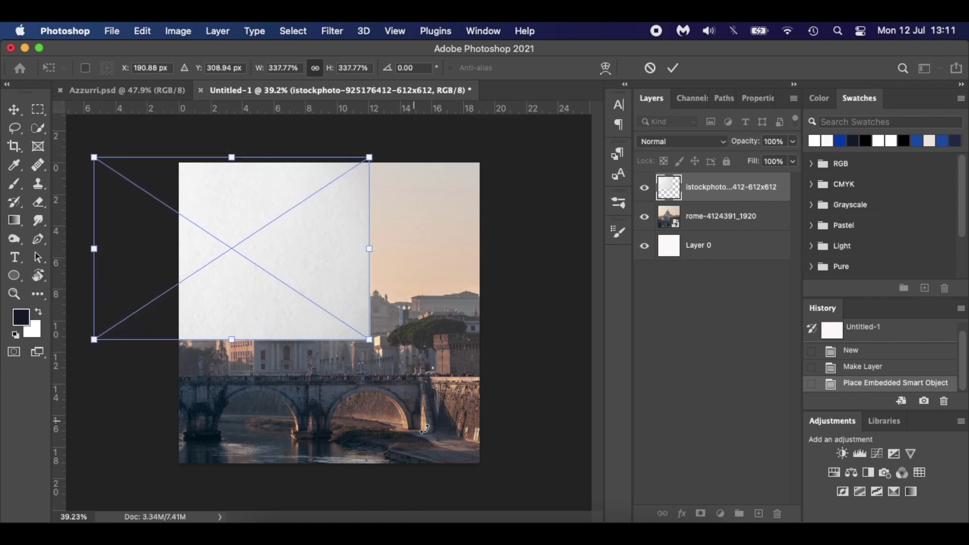
pyautogui.moveTo(371, 340); pyautogui.dragTo(537, 509)
pyautogui.press('Return')
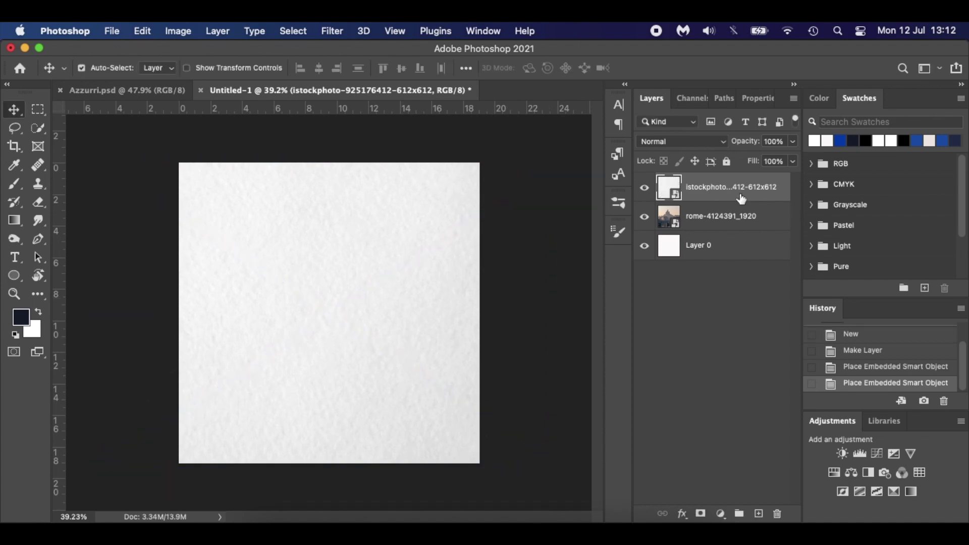
# Set the istockphoto paper texture layer's blend mode to Multiply
pyautogui.click(765, 224)
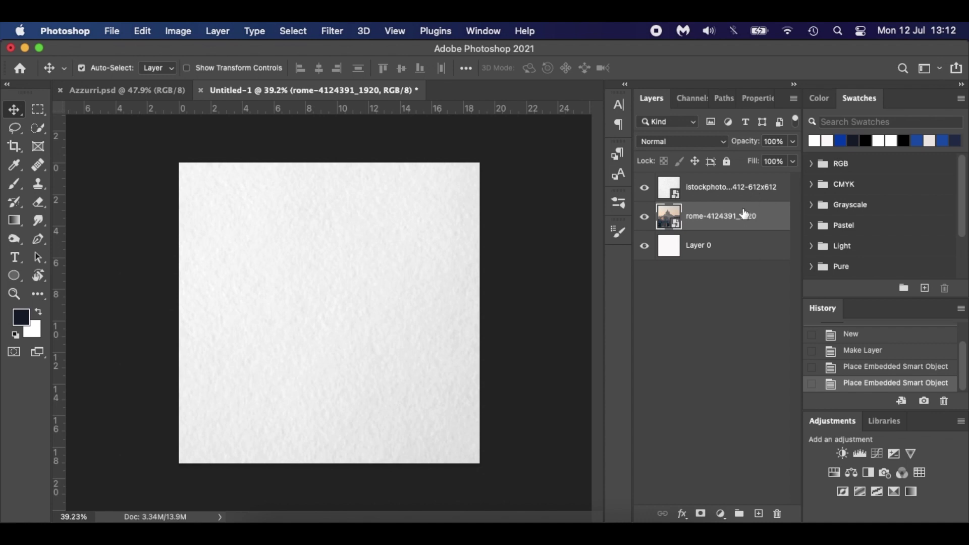
pyautogui.click(752, 190)
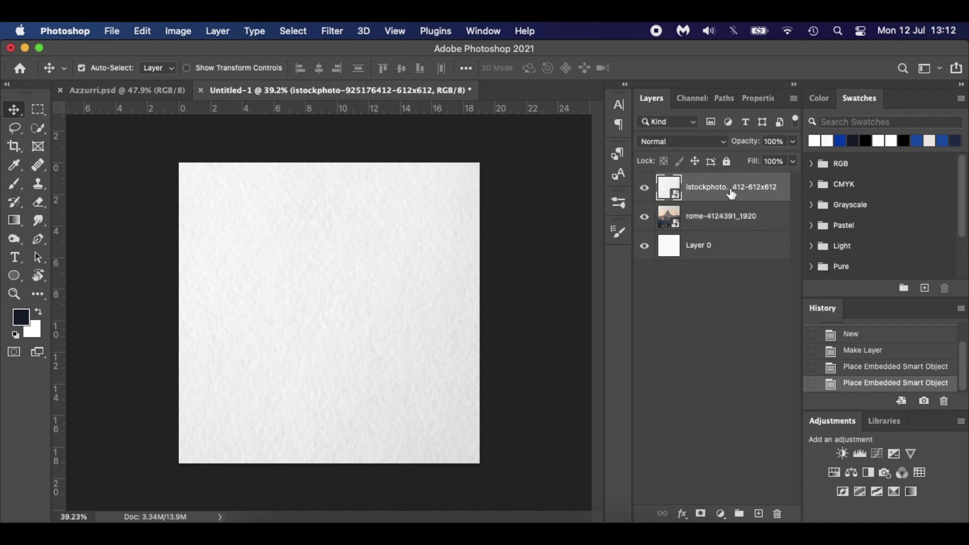
pyautogui.click(695, 142)
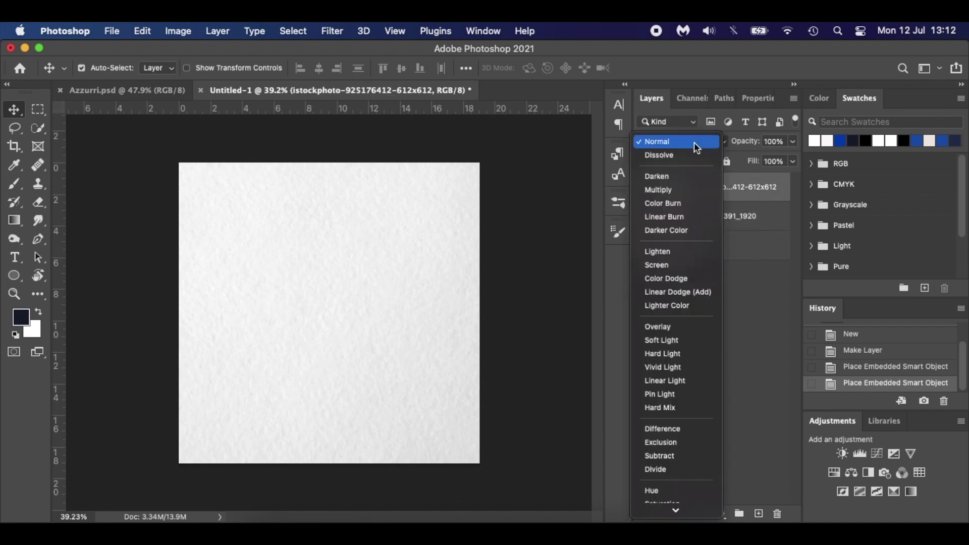
pyautogui.click(676, 189)
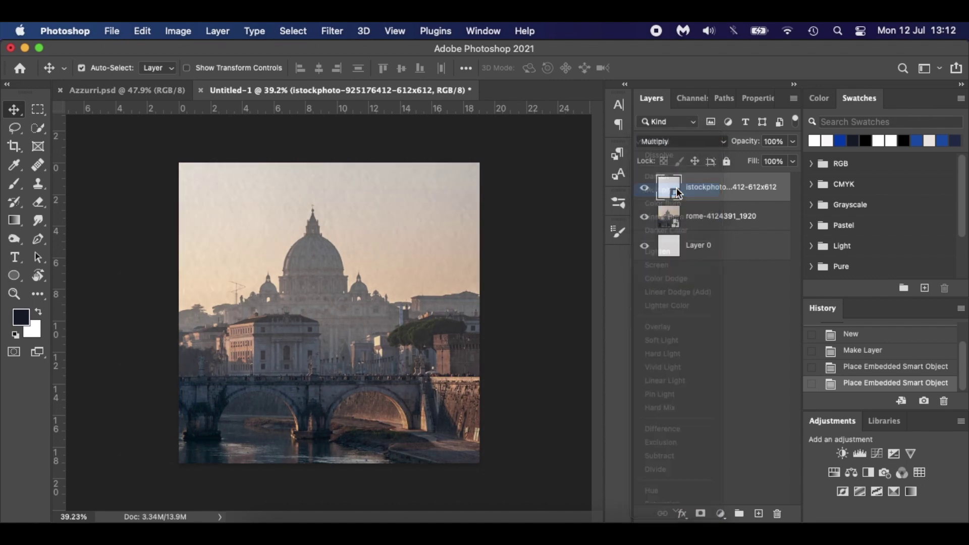
pyautogui.scroll(3, 359, 248)
pyautogui.scroll(2, 383, 206)
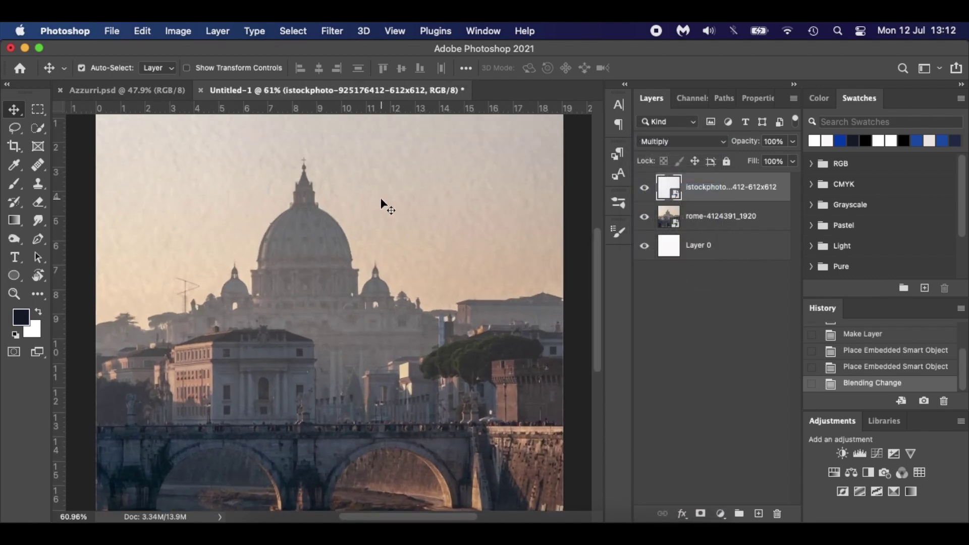
pyautogui.scroll(-3, 259, 225)
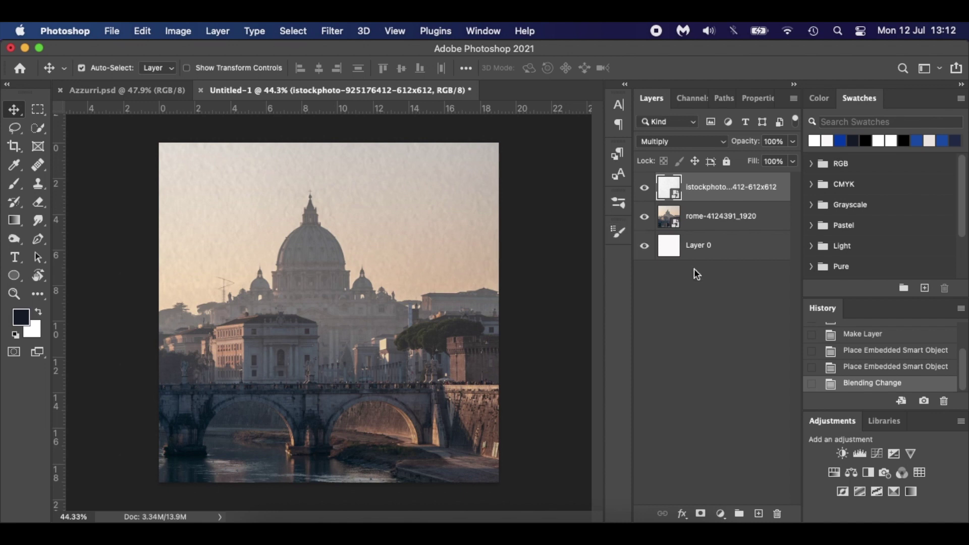
# Fade the rome photo layer to 30% opacity
pyautogui.click(774, 223)
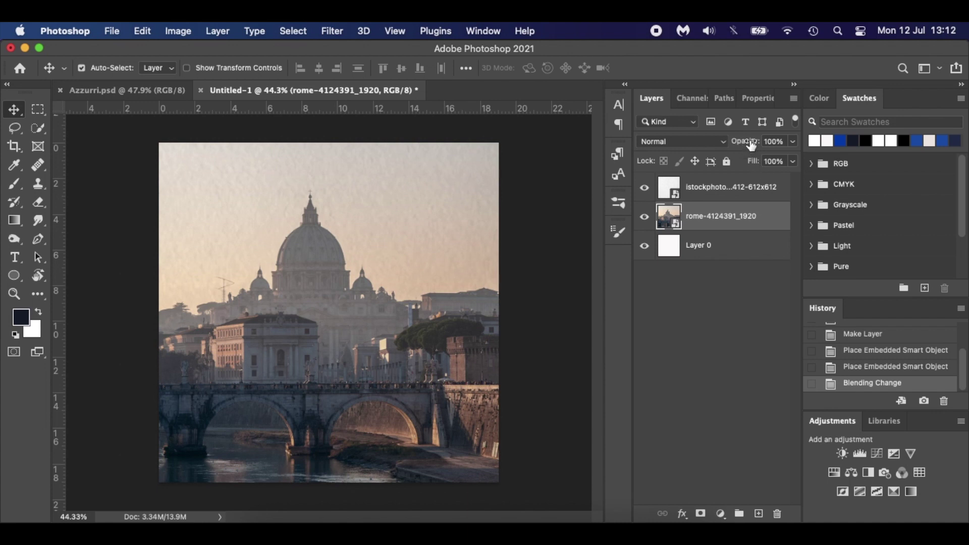
pyautogui.moveTo(748, 142); pyautogui.dragTo(699, 138)
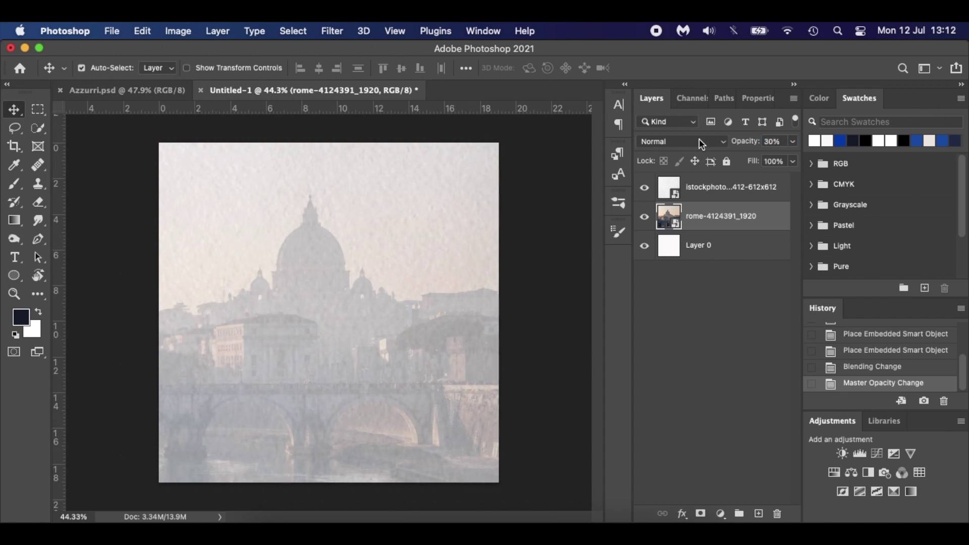
pyautogui.click(676, 372)
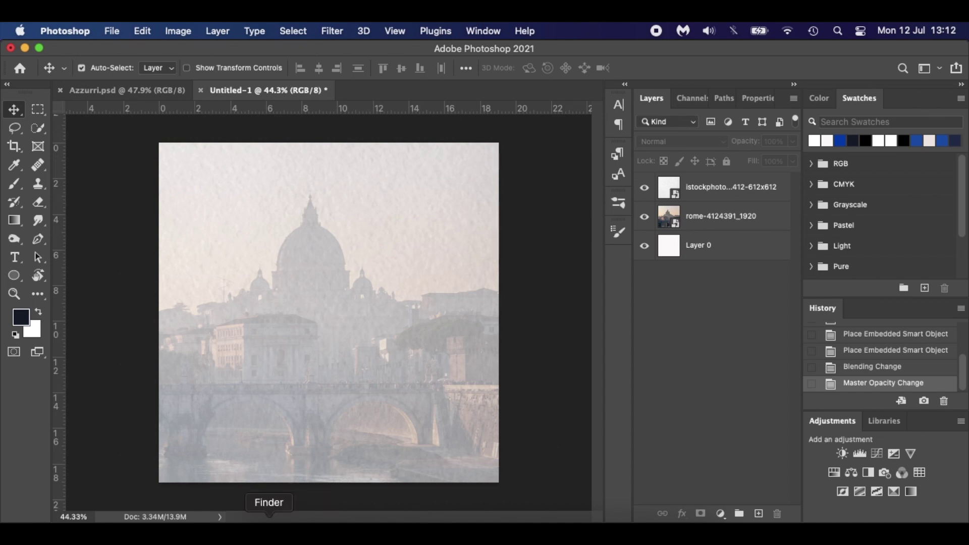
pyautogui.click(269, 527)
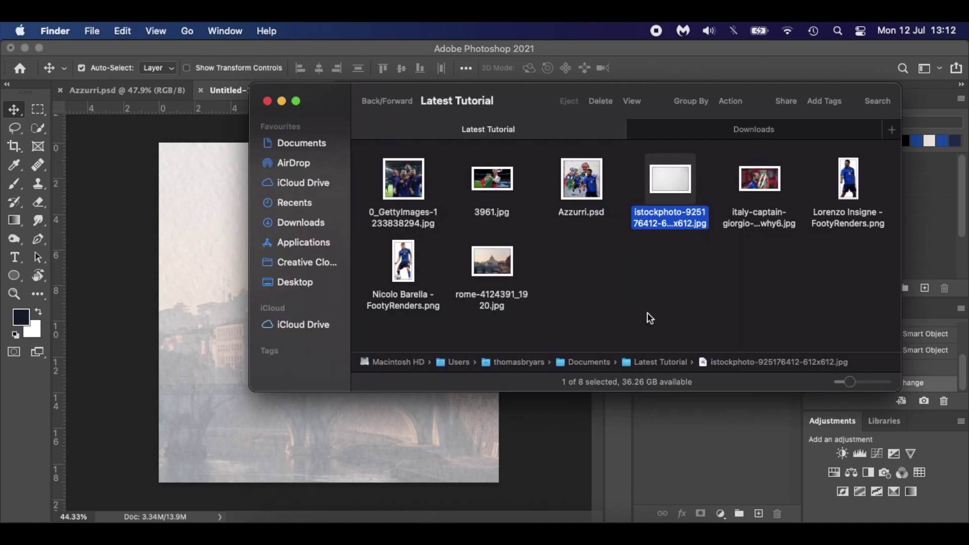
# Place the stadium photo of the coach holding the trophy as layer 3961 over Rome
pyautogui.moveTo(492, 179); pyautogui.dragTo(205, 314)
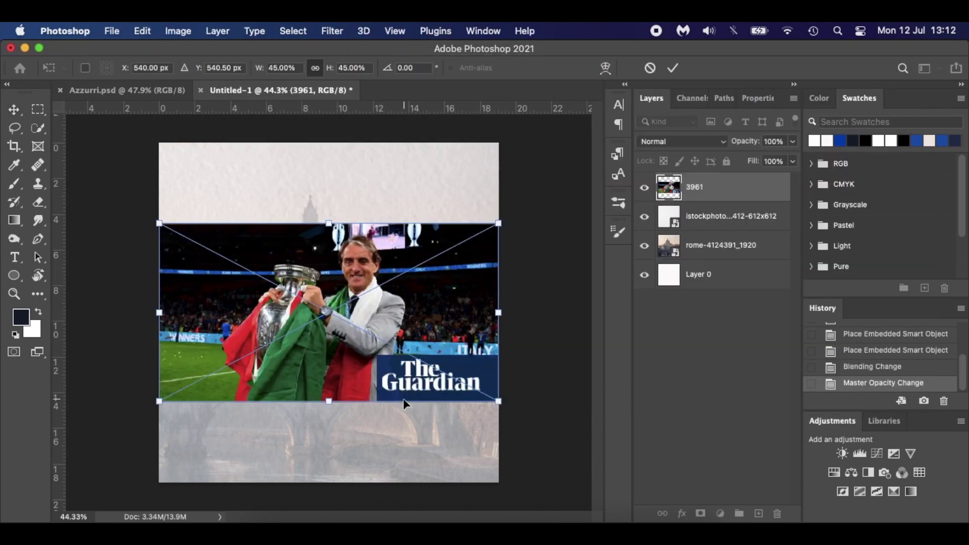
pyautogui.press('Return')
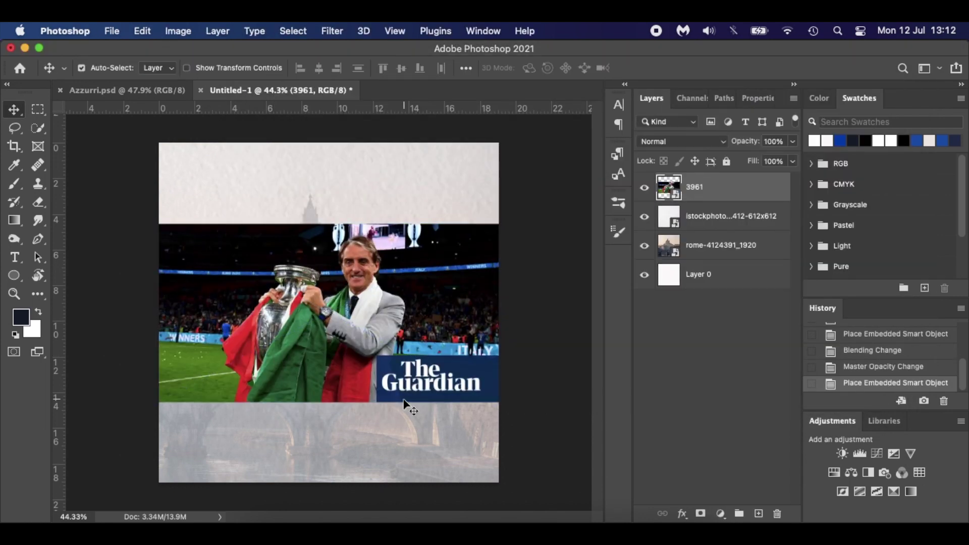
pyautogui.scroll(5, 404, 403)
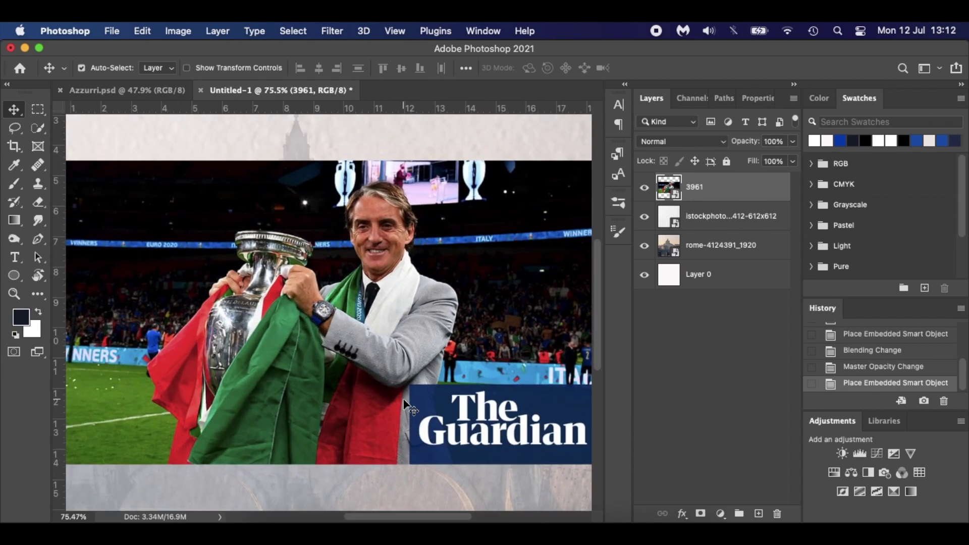
pyautogui.scroll(1, 404, 404)
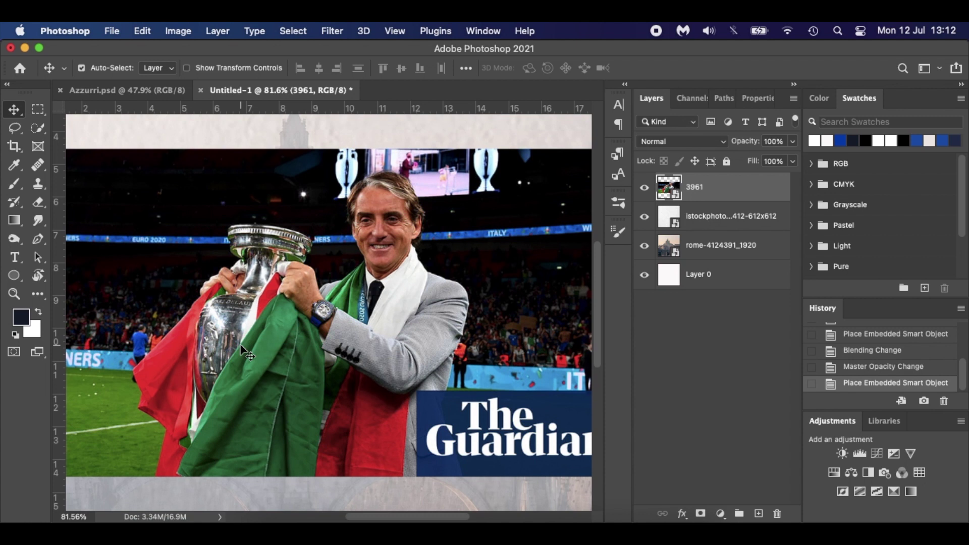
pyautogui.press('p')
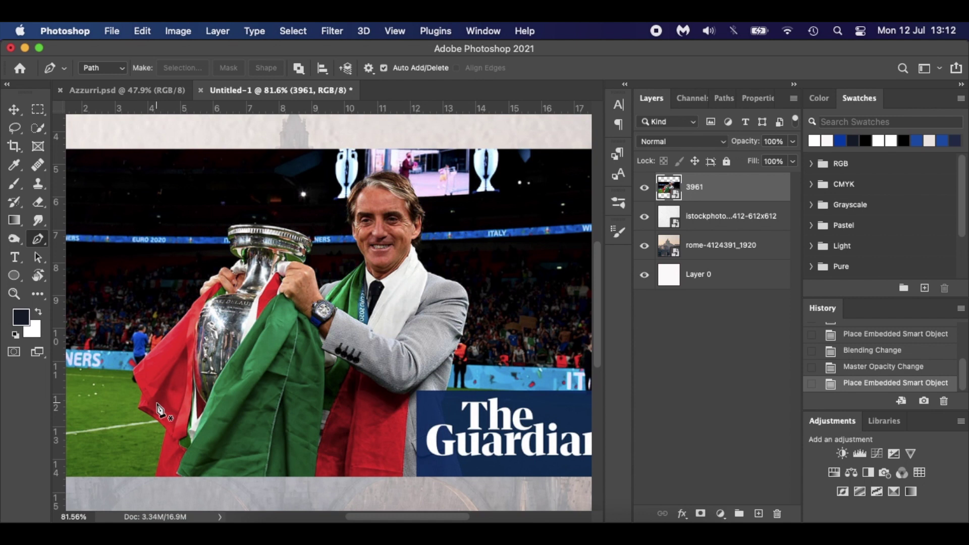
# Add a mask to layer 3961, try painting its left edge with a Hard Round brush, then undo
pyautogui.click(700, 514)
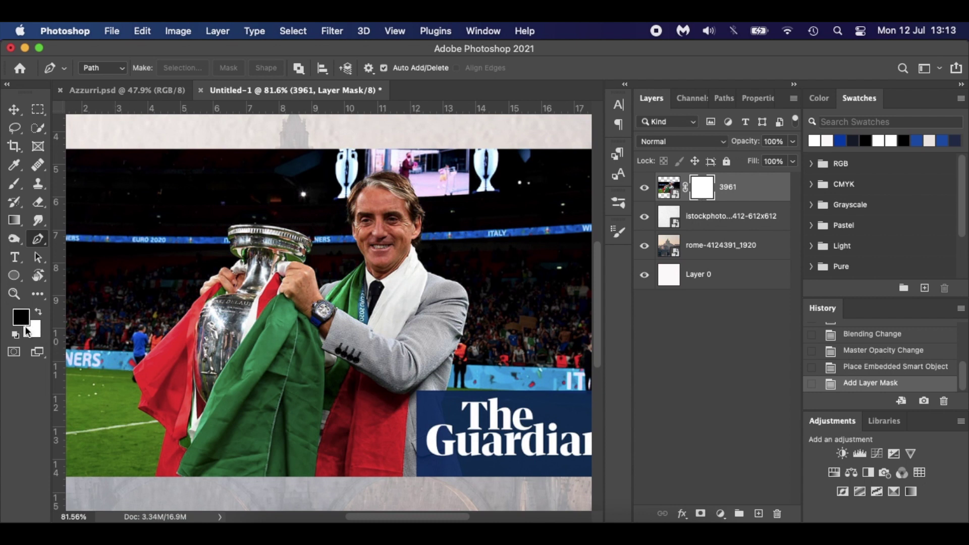
pyautogui.press('b')
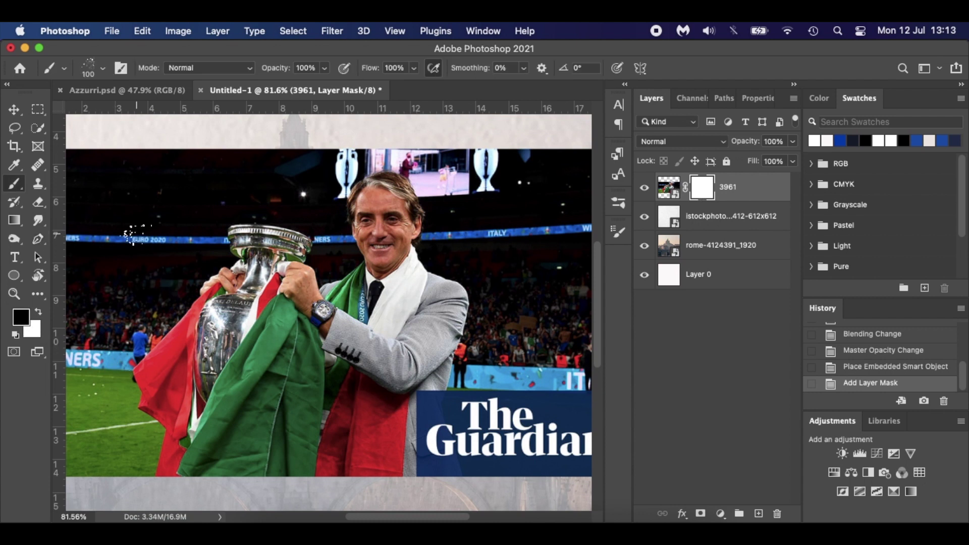
pyautogui.rightClick(131, 234)
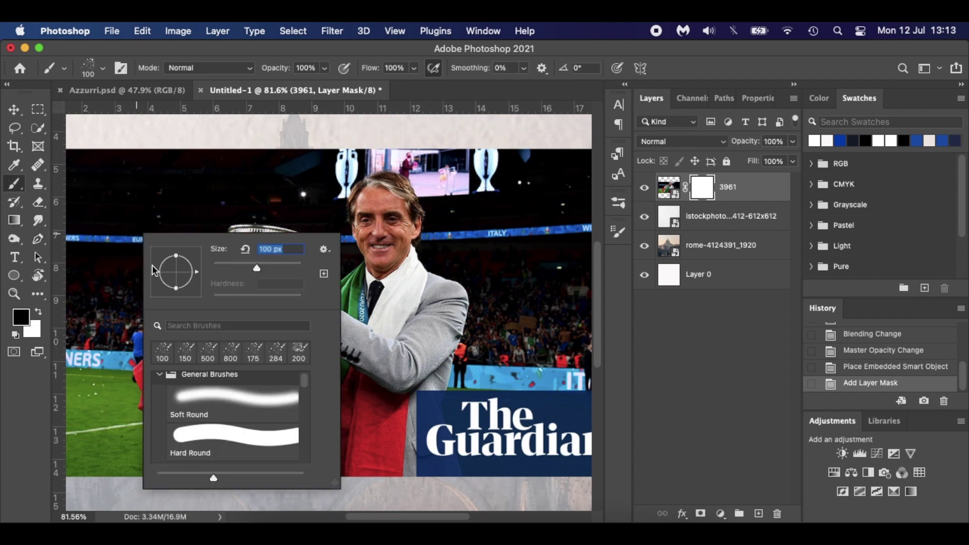
pyautogui.click(221, 408)
pyautogui.click(217, 436)
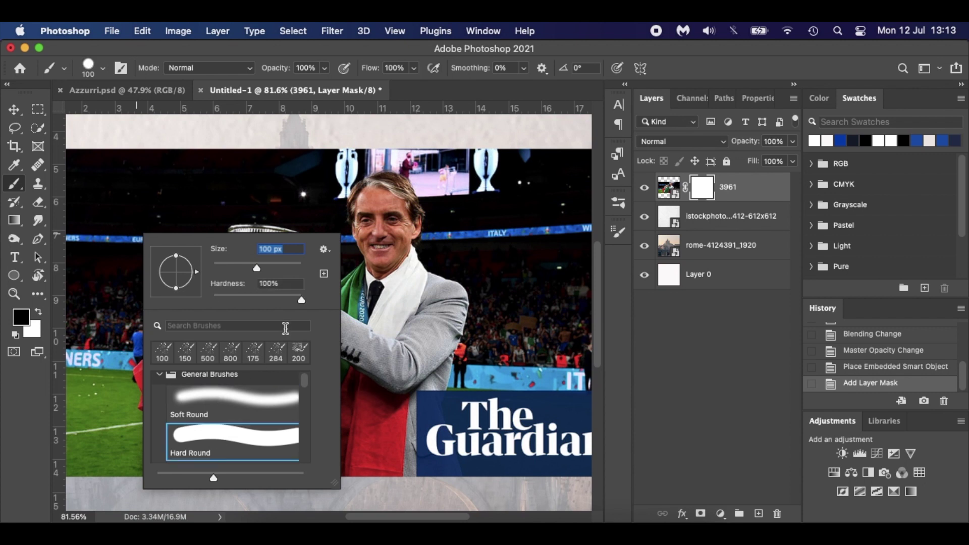
pyautogui.click(103, 273)
pyautogui.moveTo(107, 175)
pyautogui.mouseDown()
pyautogui.moveTo(88, 132)
pyautogui.moveTo(64, 161)
pyautogui.moveTo(76, 280)
pyautogui.moveTo(126, 249)
pyautogui.moveTo(129, 301)
pyautogui.moveTo(141, 311)
pyautogui.moveTo(104, 349)
pyautogui.moveTo(109, 458)
pyautogui.moveTo(88, 454)
pyautogui.moveTo(75, 302)
pyautogui.mouseUp()
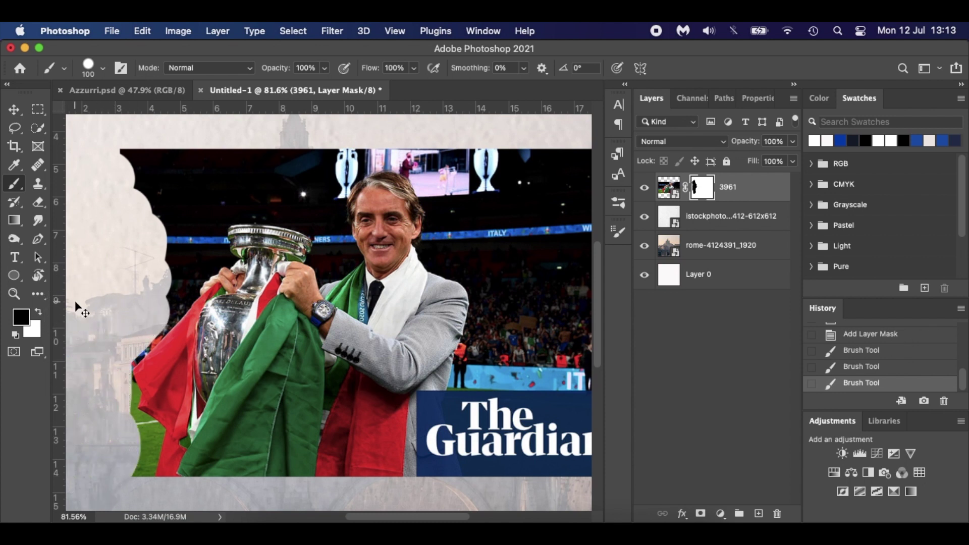
pyautogui.press('super+z')
pyautogui.press('super+z')
pyautogui.press('super+z')
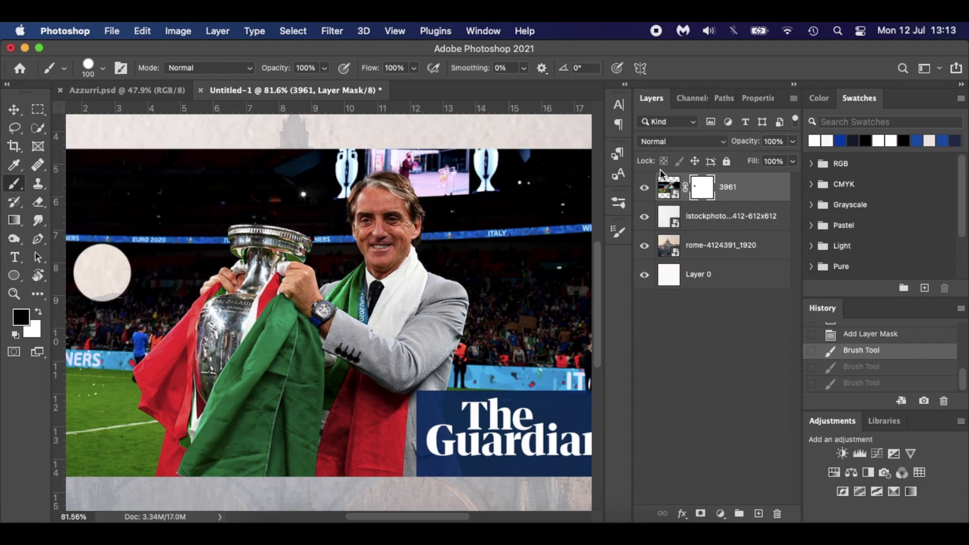
# Delete the layer mask from layer 3961
pyautogui.rightClick(708, 190)
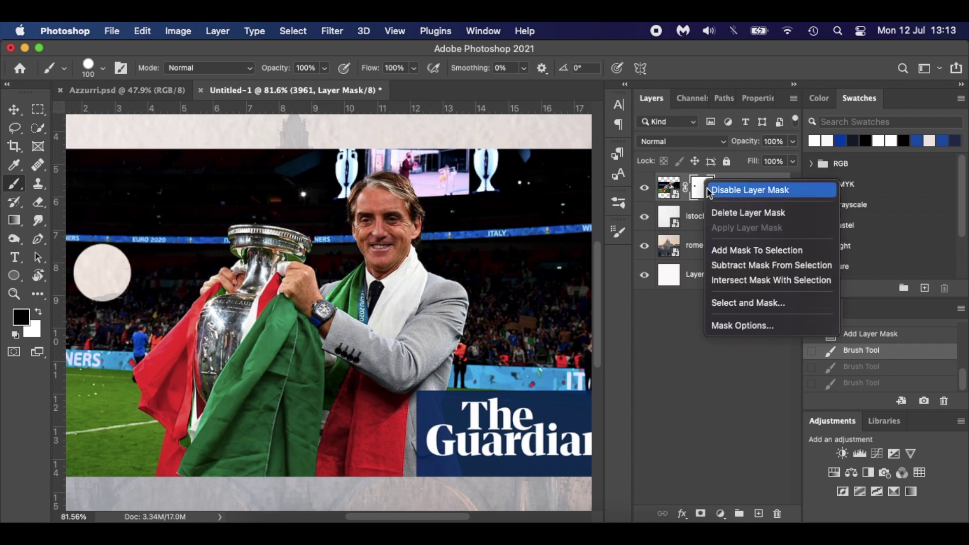
pyautogui.click(720, 211)
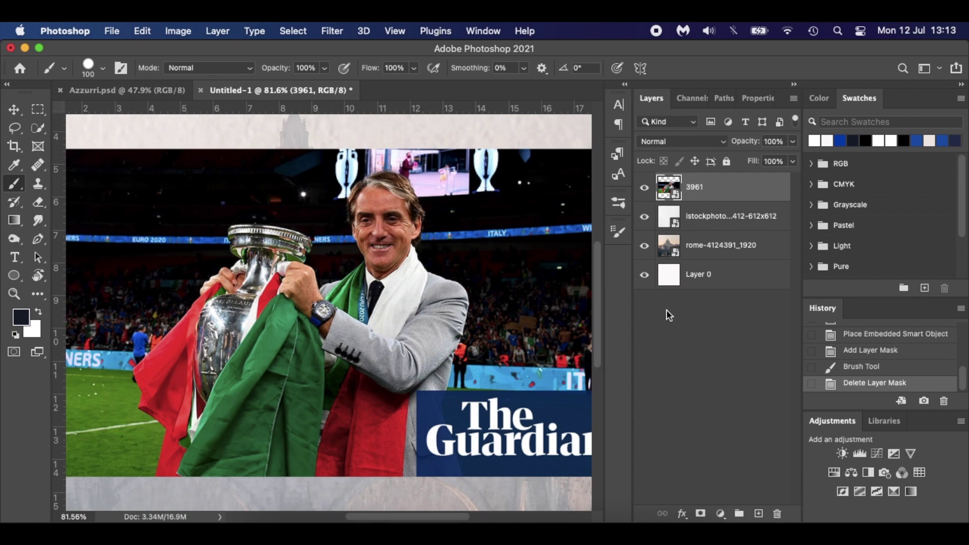
pyautogui.press('p')
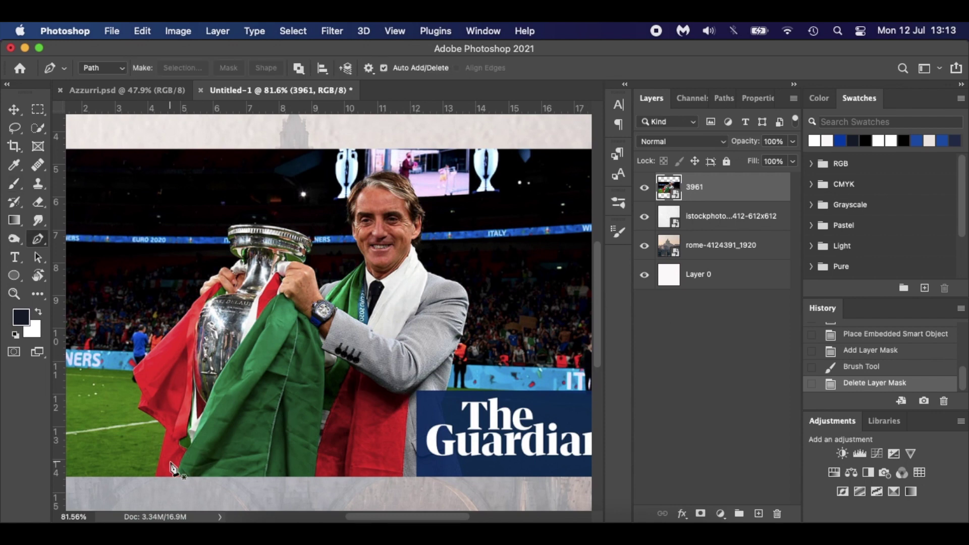
pyautogui.scroll(5, 171, 466)
# Trace a closed pen path around the coach, trophy and red flag
pyautogui.scroll(4, 171, 465)
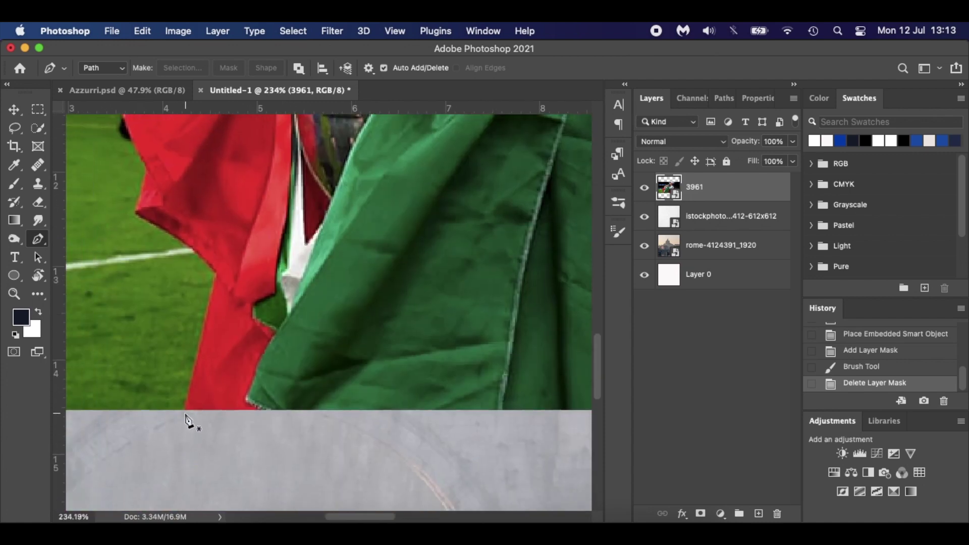
pyautogui.click(186, 414)
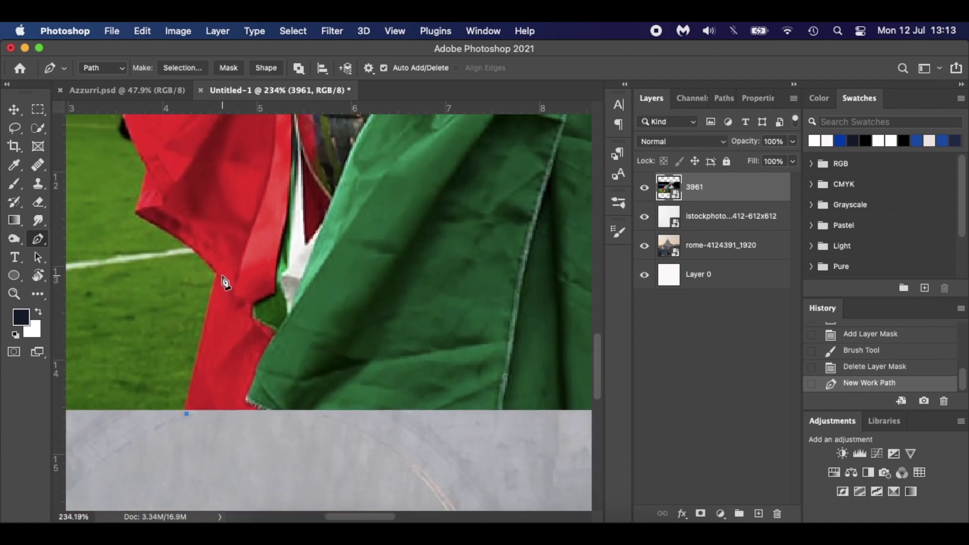
pyautogui.moveTo(220, 273); pyautogui.dragTo(215, 264)
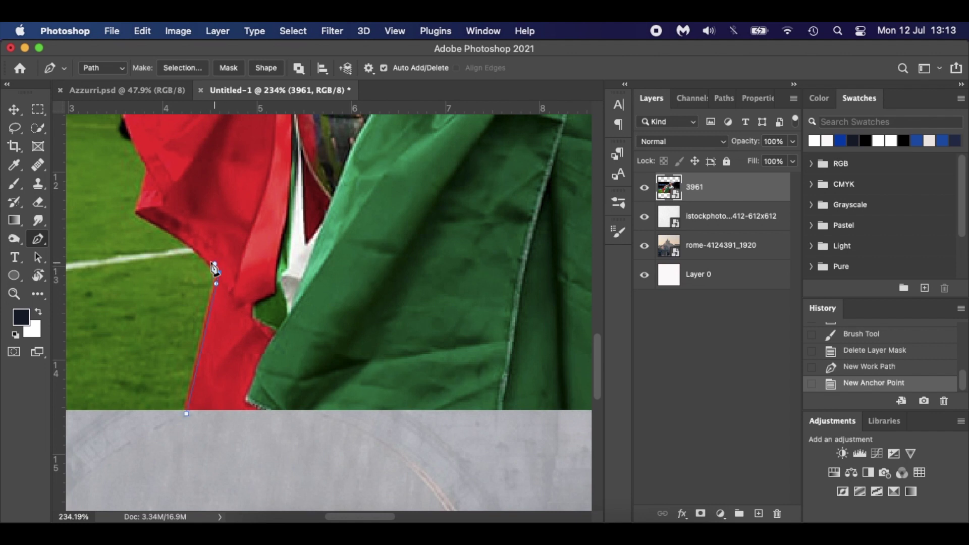
pyautogui.moveTo(141, 216); pyautogui.dragTo(135, 209)
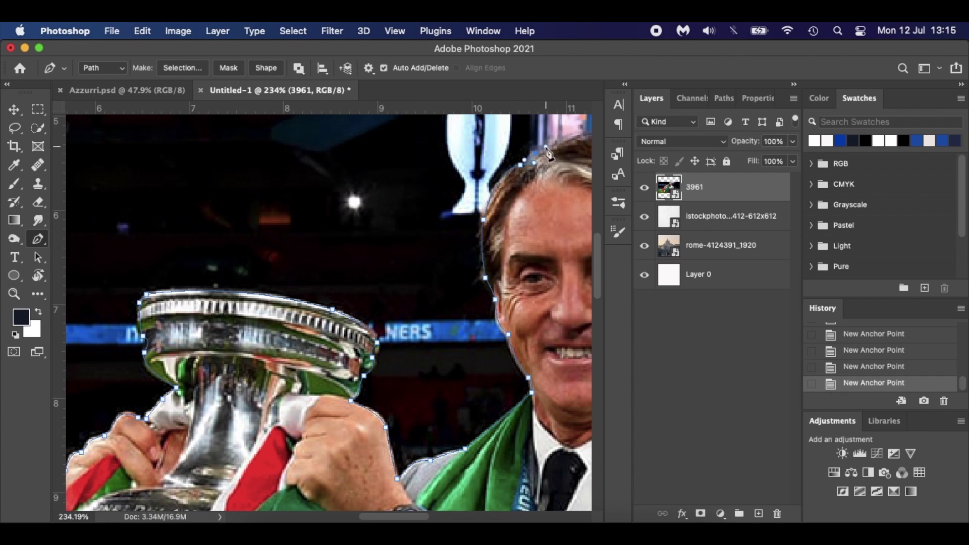
pyautogui.scroll(-10, 546, 262)
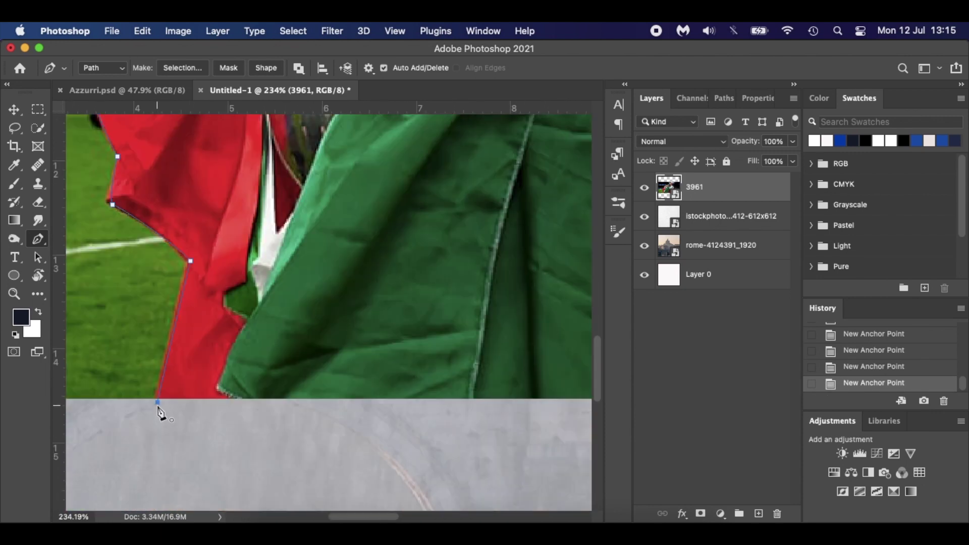
pyautogui.click(158, 403)
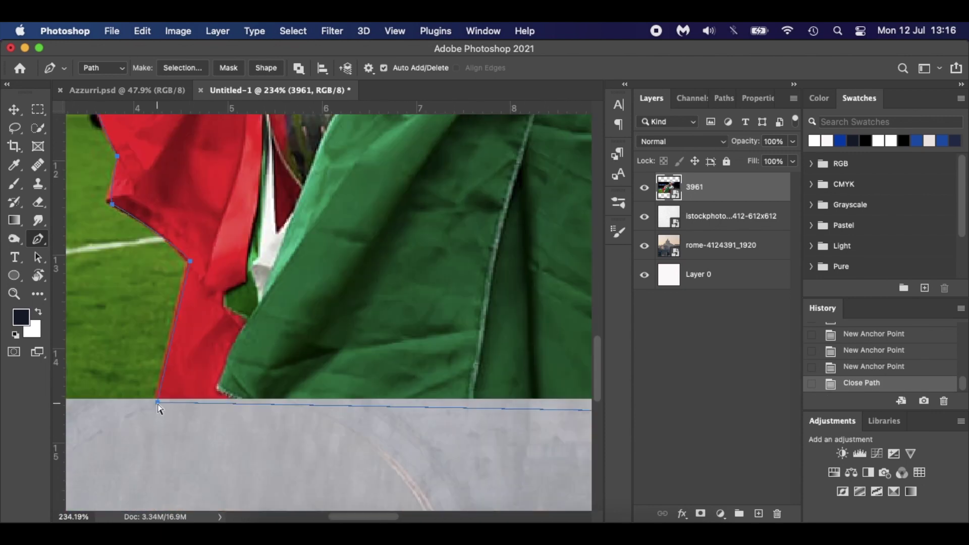
pyautogui.press('super+0')
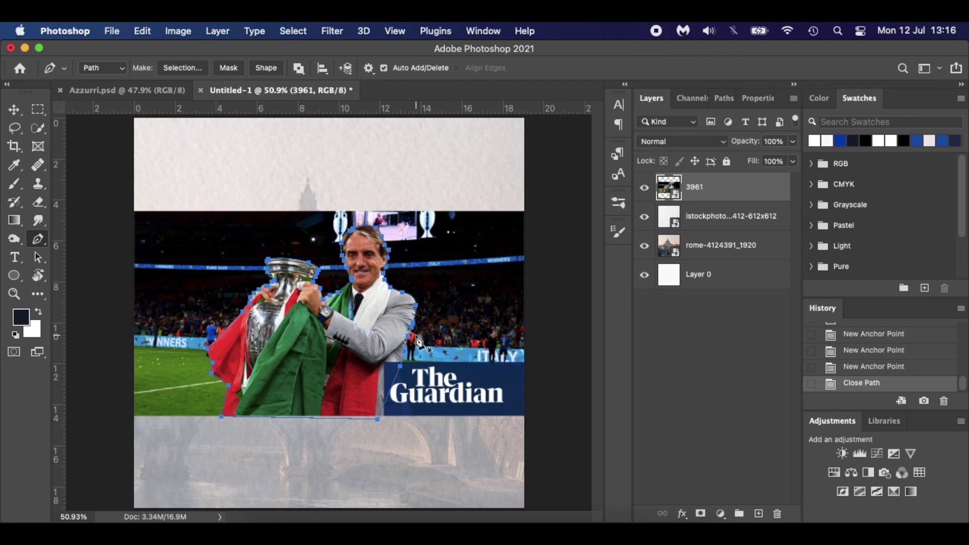
pyautogui.scroll(5, 330, 316)
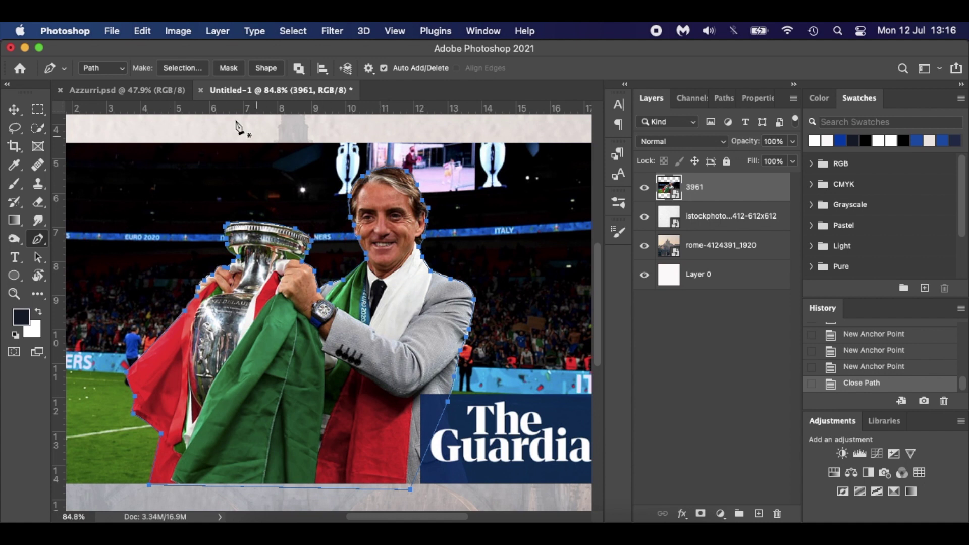
# Turn the pen path into a selection and copy the coach onto Layer 1
pyautogui.click(198, 72)
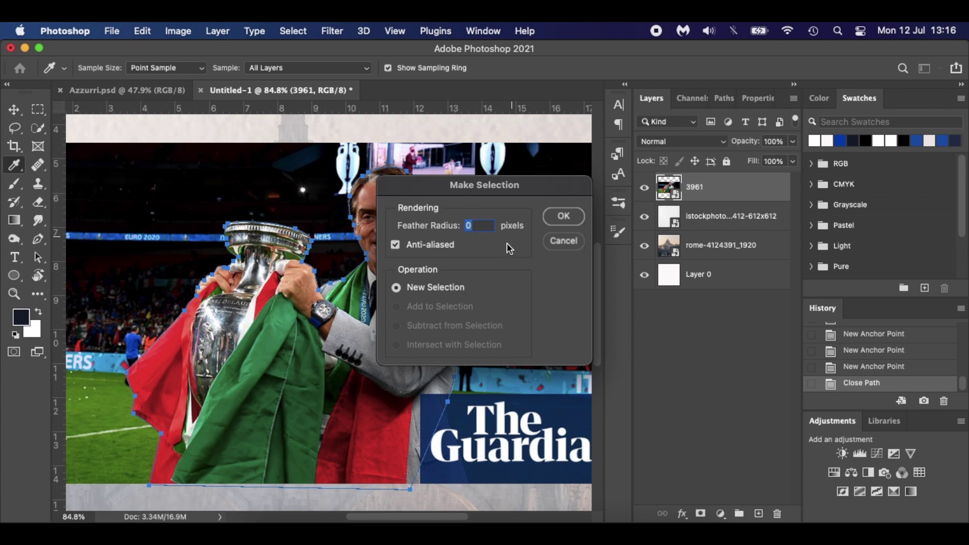
pyautogui.click(564, 216)
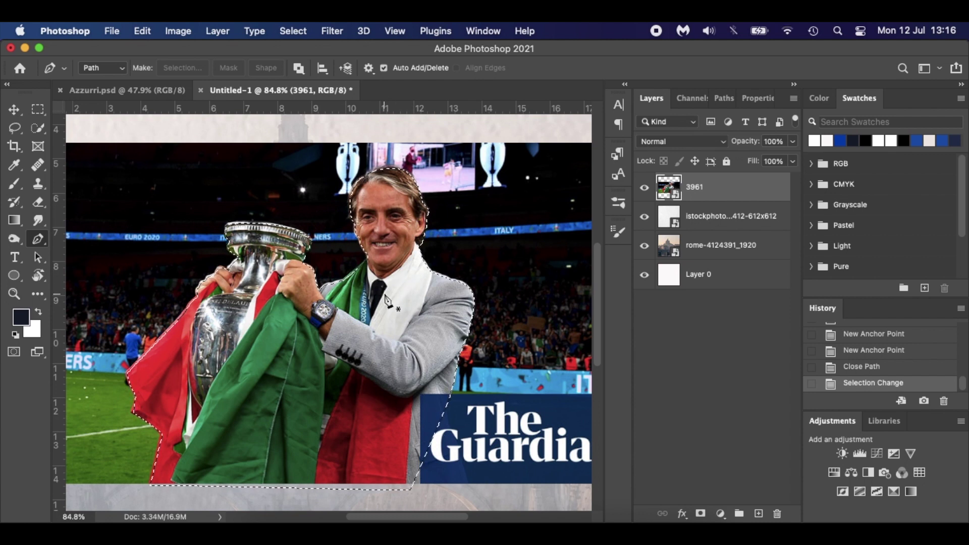
pyautogui.press('super+j')
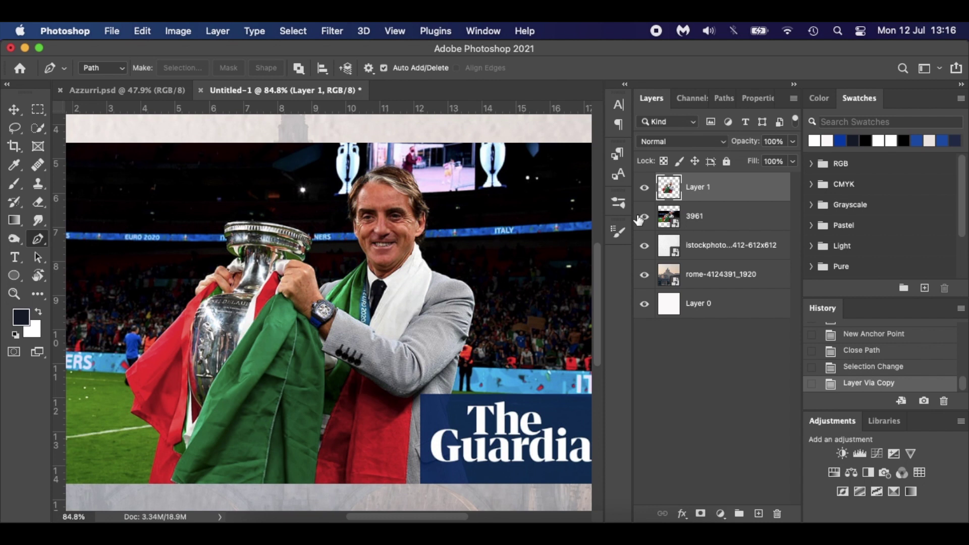
# Hide and delete the original 3961 stadium photo layer, then select Layer 1
pyautogui.click(645, 218)
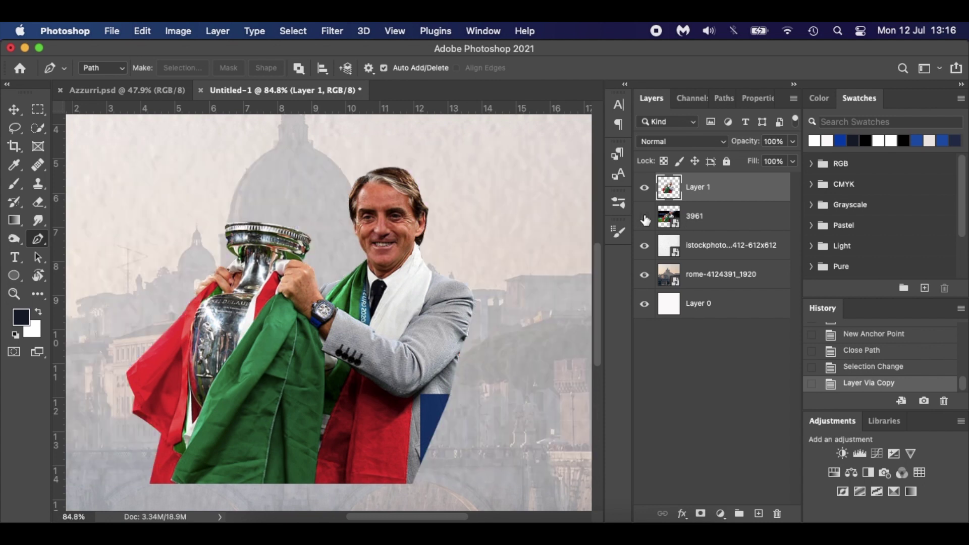
pyautogui.click(736, 218)
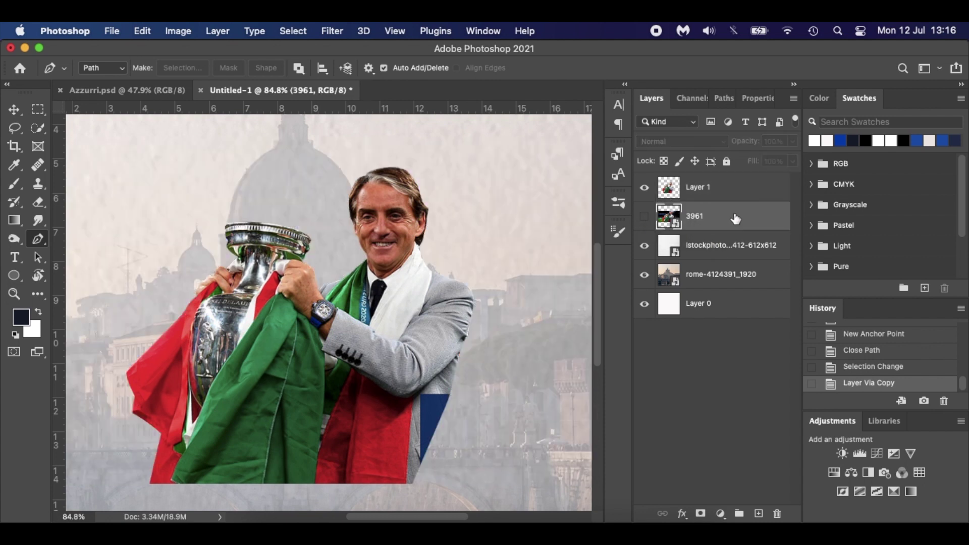
pyautogui.moveTo(736, 218); pyautogui.dragTo(777, 513)
pyautogui.scroll(3, 488, 262)
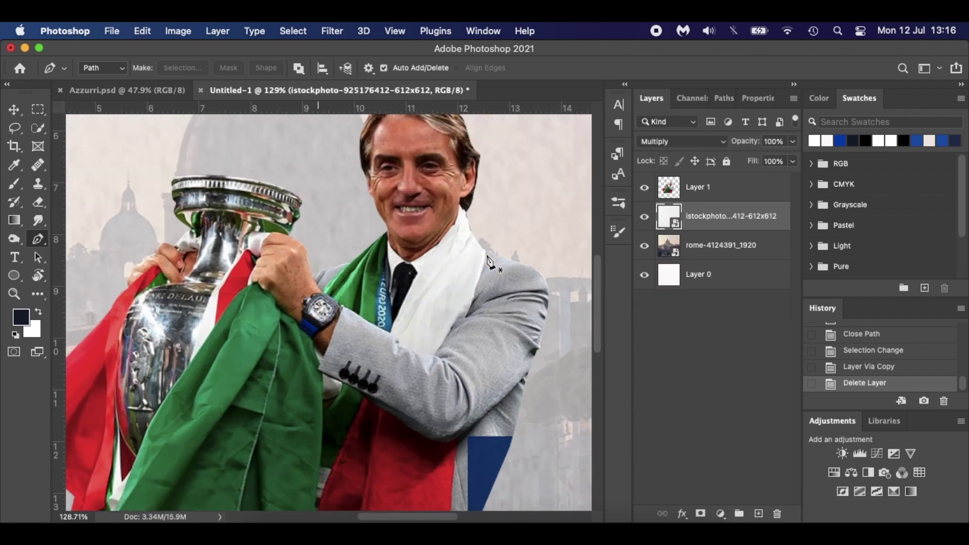
pyautogui.scroll(5, 489, 262)
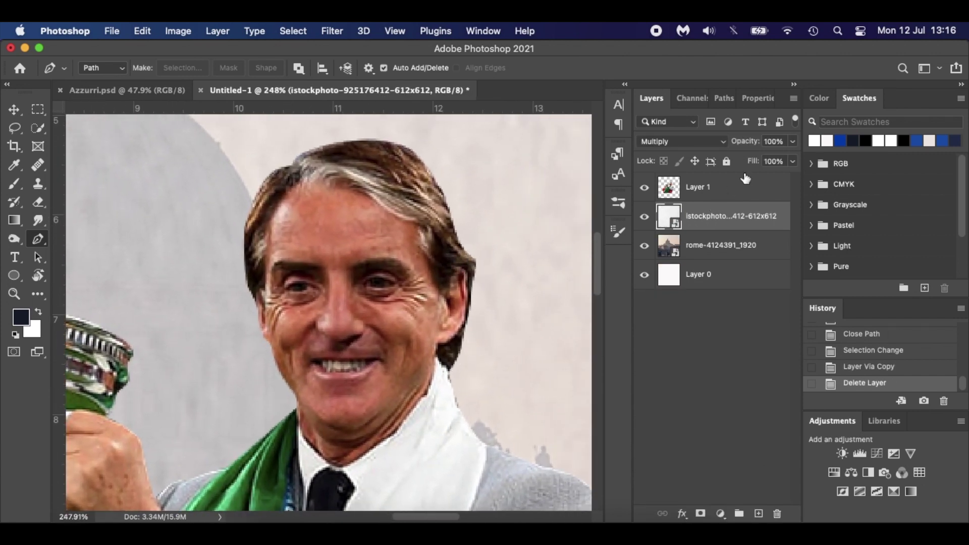
pyautogui.click(738, 187)
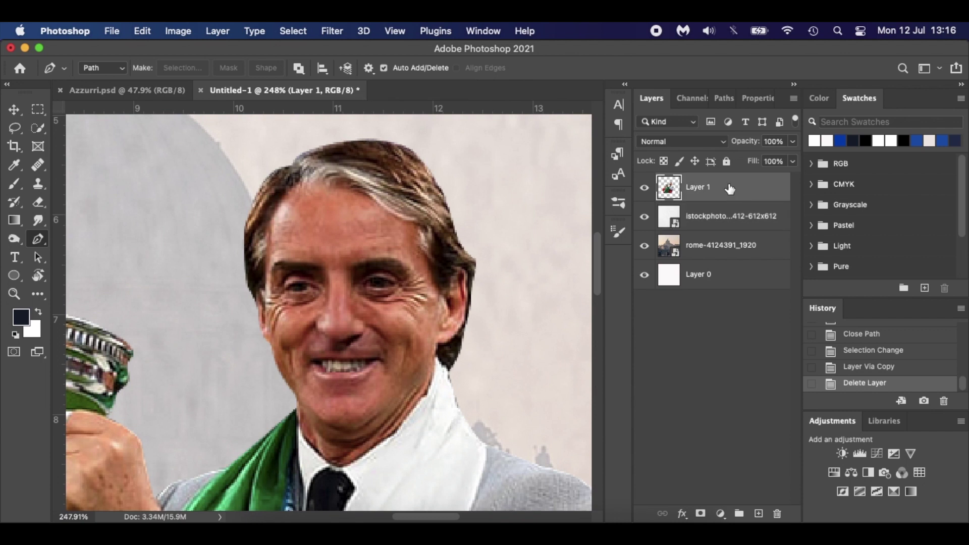
# Add a mask to Layer 1 and paint on it with a 41 px soft round brush
pyautogui.click(703, 514)
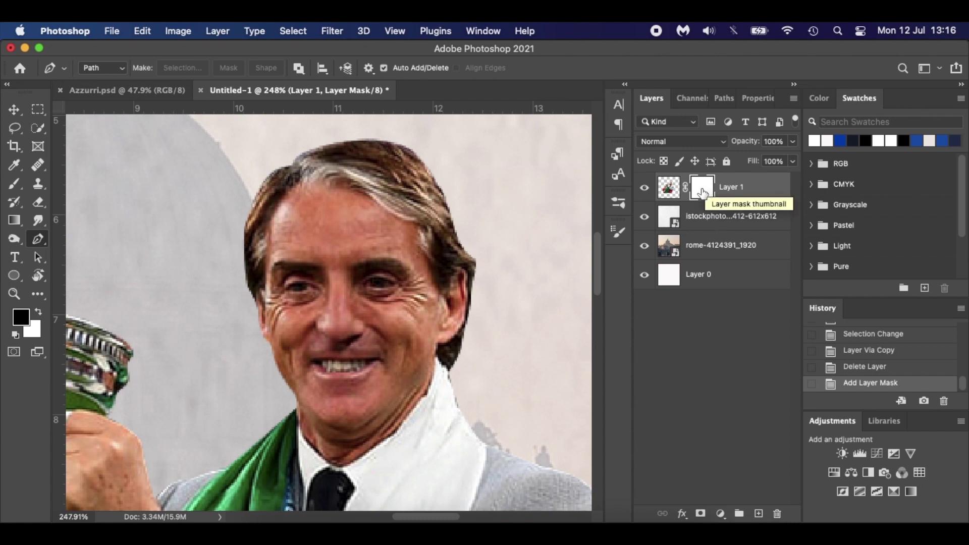
pyautogui.press('b')
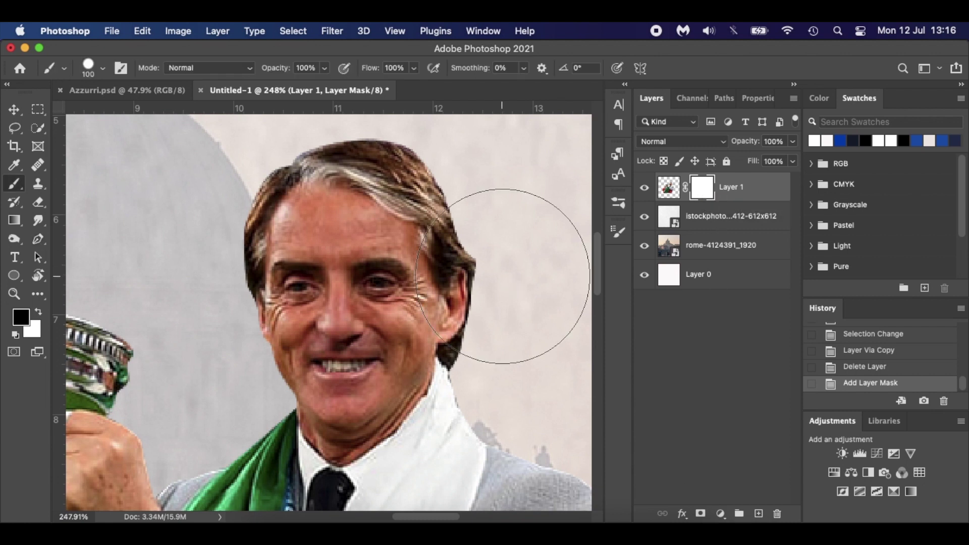
pyautogui.rightClick(511, 251)
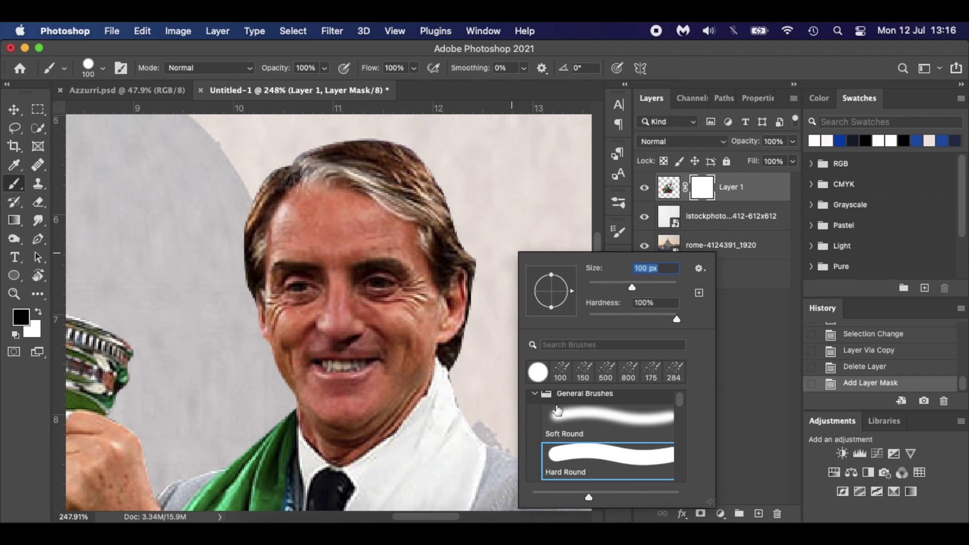
pyautogui.click(569, 429)
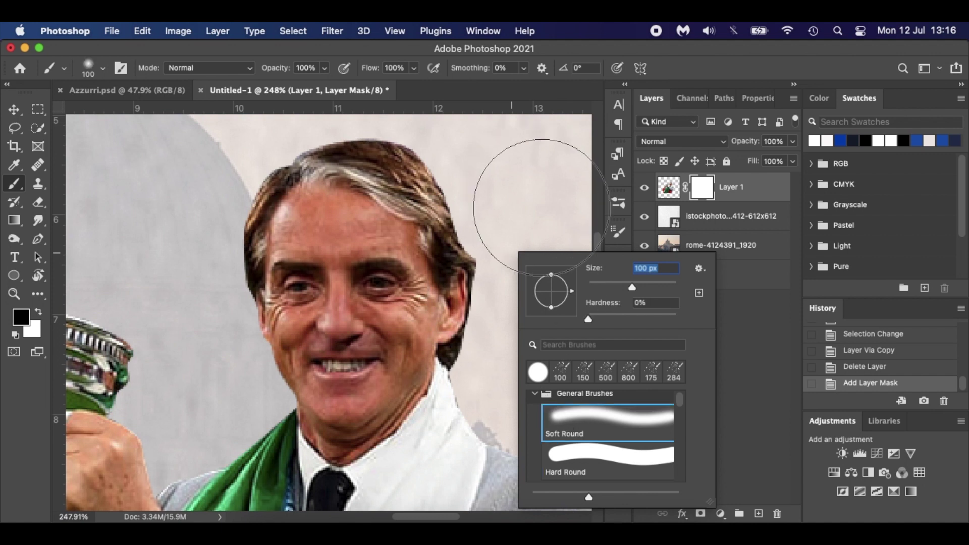
pyautogui.write('41')
pyautogui.press('Return')
pyautogui.click(411, 137)
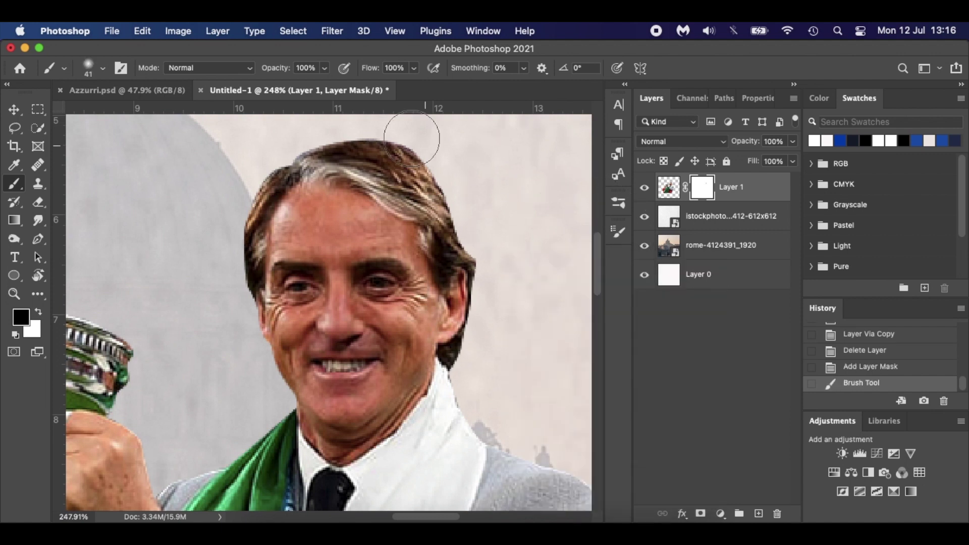
# Set brush flow to 41% and opacity to 39%, and shrink the brush tip
pyautogui.click(370, 68)
pyautogui.write('41')
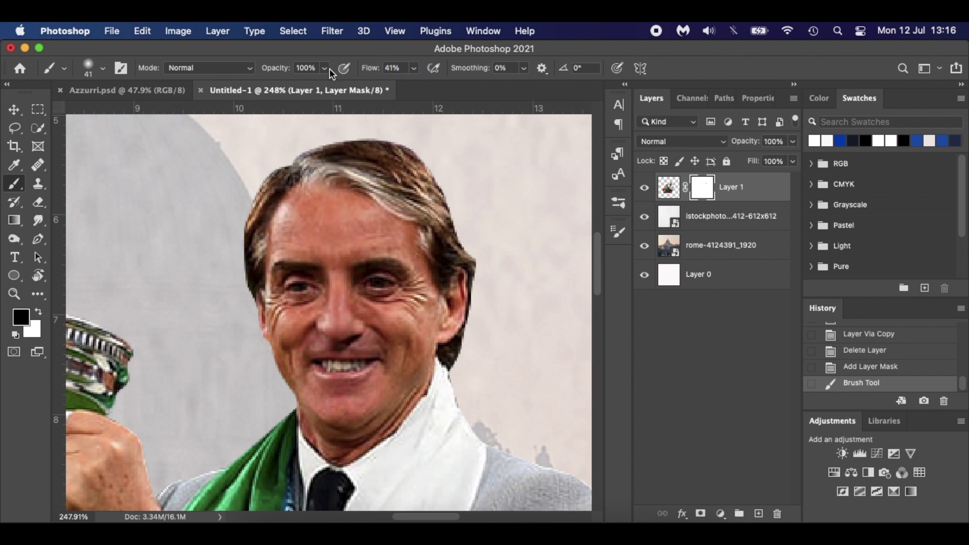
pyautogui.moveTo(277, 68); pyautogui.dragTo(250, 71)
pyautogui.write('39')
pyautogui.press('Return')
pyautogui.press('[')
pyautogui.press('[')
pyautogui.press('[')
pyautogui.press('[')
pyautogui.press('[')
pyautogui.press('[')
pyautogui.press('[')
# Paint Layer 1's mask along the top and right hairline and below the ear to hide the fringe
pyautogui.moveTo(454, 369)
pyautogui.mouseDown()
pyautogui.moveTo(478, 266)
pyautogui.moveTo(426, 164)
pyautogui.moveTo(395, 140)
pyautogui.moveTo(315, 144)
pyautogui.moveTo(270, 175)
pyautogui.moveTo(240, 237)
pyautogui.moveTo(249, 305)
pyautogui.mouseUp()
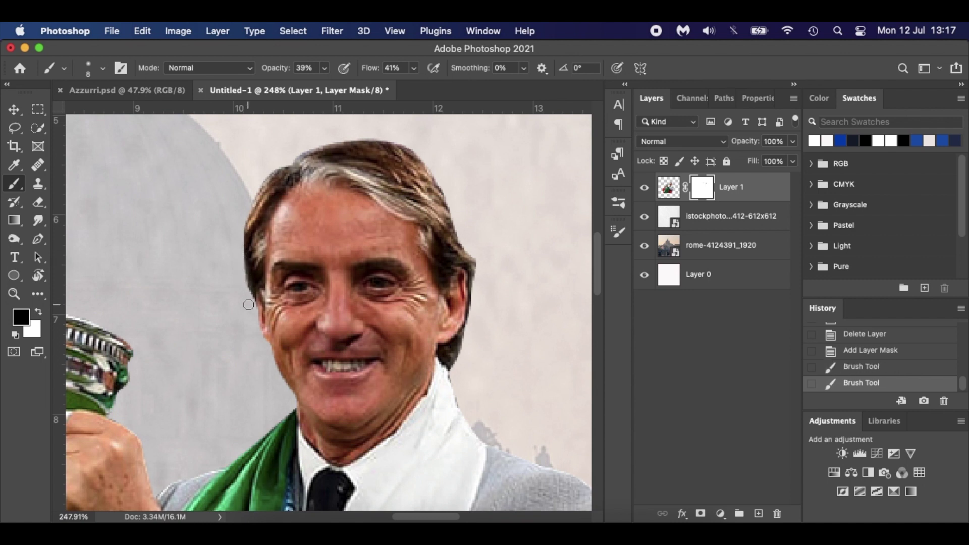
pyautogui.press('[')
pyautogui.press('[')
pyautogui.press('[')
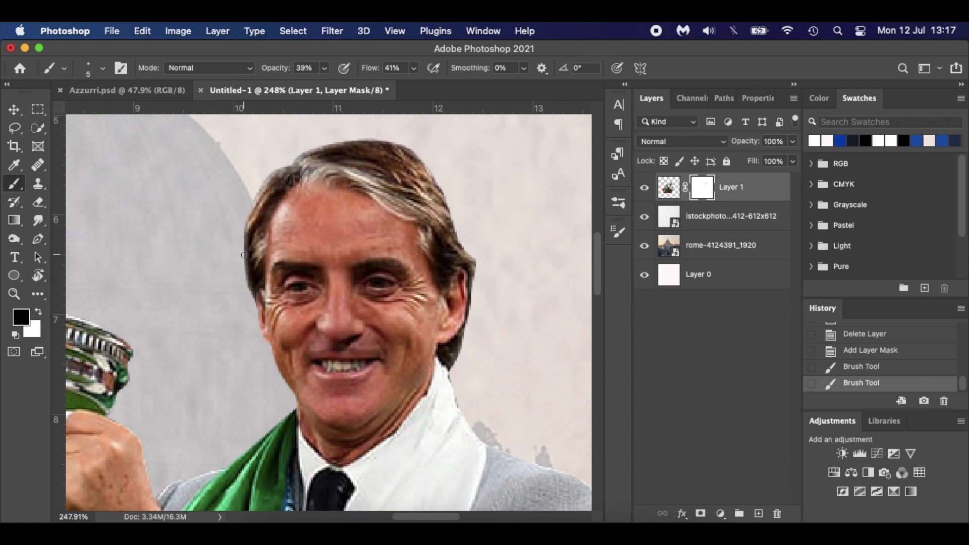
pyautogui.moveTo(250, 292); pyautogui.dragTo(252, 302)
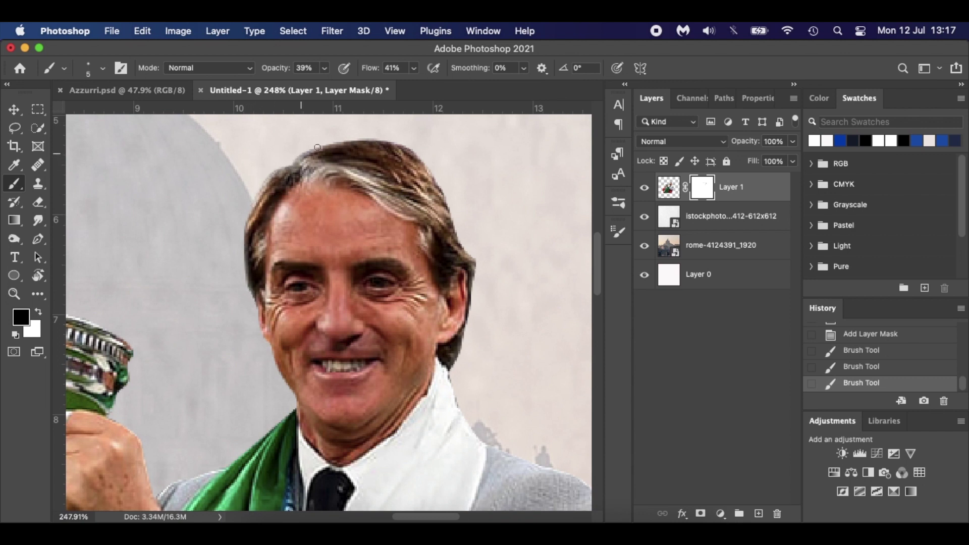
pyautogui.moveTo(328, 146)
pyautogui.mouseDown()
pyautogui.moveTo(406, 147)
pyautogui.moveTo(423, 163)
pyautogui.moveTo(406, 143)
pyautogui.moveTo(363, 138)
pyautogui.moveTo(419, 164)
pyautogui.moveTo(407, 149)
pyautogui.moveTo(443, 188)
pyautogui.moveTo(456, 235)
pyautogui.moveTo(477, 268)
pyautogui.mouseUp()
pyautogui.moveTo(459, 351)
pyautogui.mouseDown()
pyautogui.moveTo(452, 372)
pyautogui.moveTo(451, 363)
pyautogui.moveTo(461, 371)
pyautogui.moveTo(460, 351)
pyautogui.mouseUp()
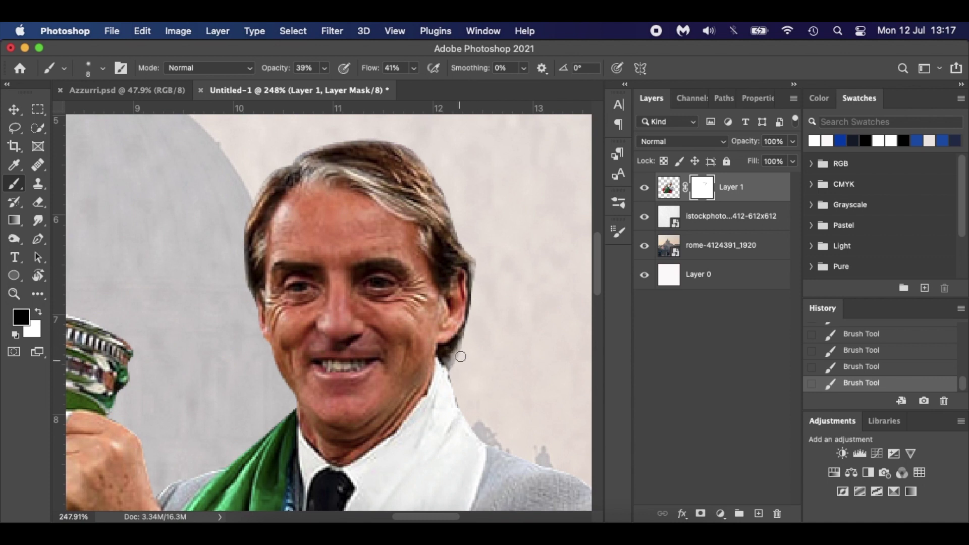
pyautogui.moveTo(481, 267)
pyautogui.mouseDown()
pyautogui.moveTo(470, 323)
pyautogui.moveTo(472, 247)
pyautogui.moveTo(422, 155)
pyautogui.moveTo(400, 138)
pyautogui.moveTo(413, 154)
pyautogui.moveTo(379, 136)
pyautogui.moveTo(307, 145)
pyautogui.moveTo(296, 160)
pyautogui.moveTo(312, 147)
pyautogui.moveTo(405, 135)
pyautogui.moveTo(429, 162)
pyautogui.moveTo(384, 137)
pyautogui.moveTo(418, 149)
pyautogui.moveTo(408, 150)
pyautogui.moveTo(425, 168)
pyautogui.mouseUp()
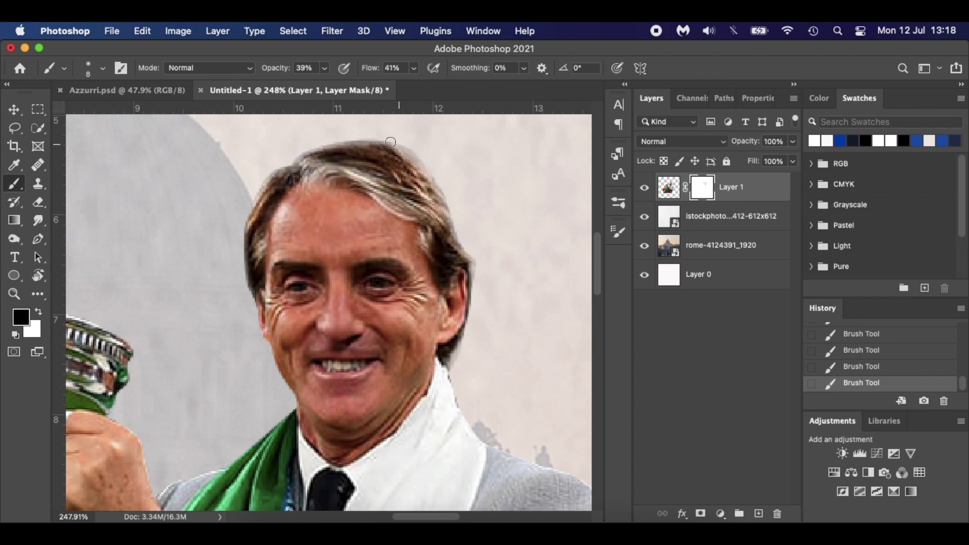
pyautogui.moveTo(391, 142); pyautogui.dragTo(370, 140)
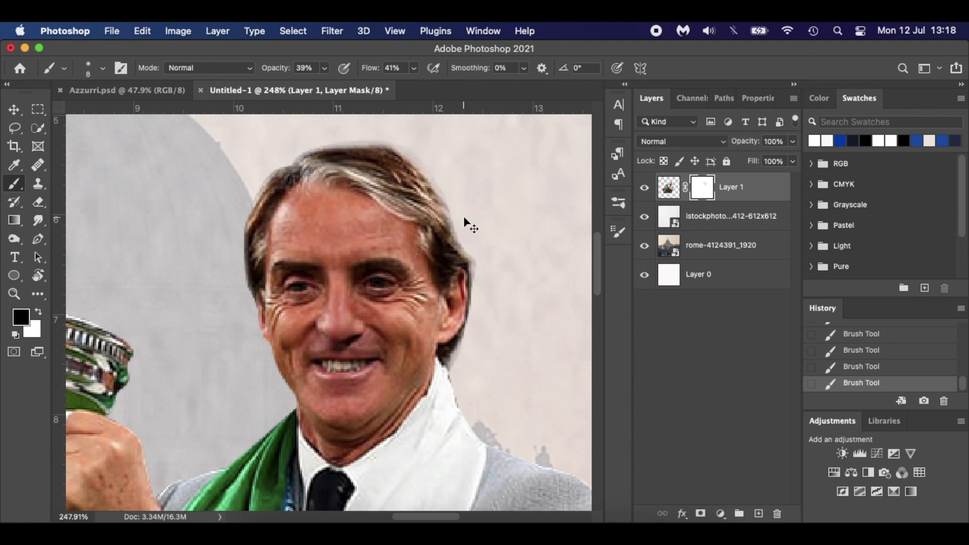
pyautogui.press('super+0')
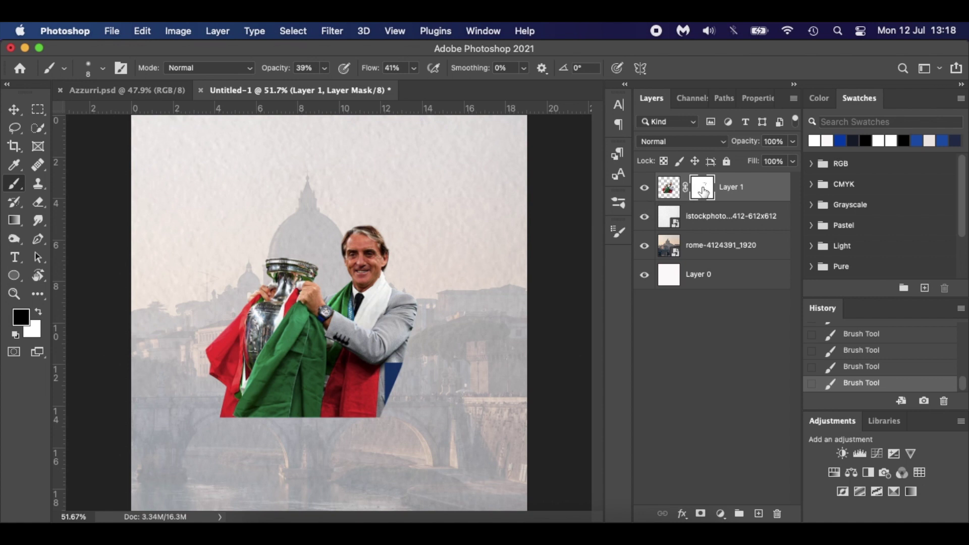
# Disable and re-enable Layer 1's mask to compare the edges
pyautogui.rightClick(704, 190)
pyautogui.click(717, 197)
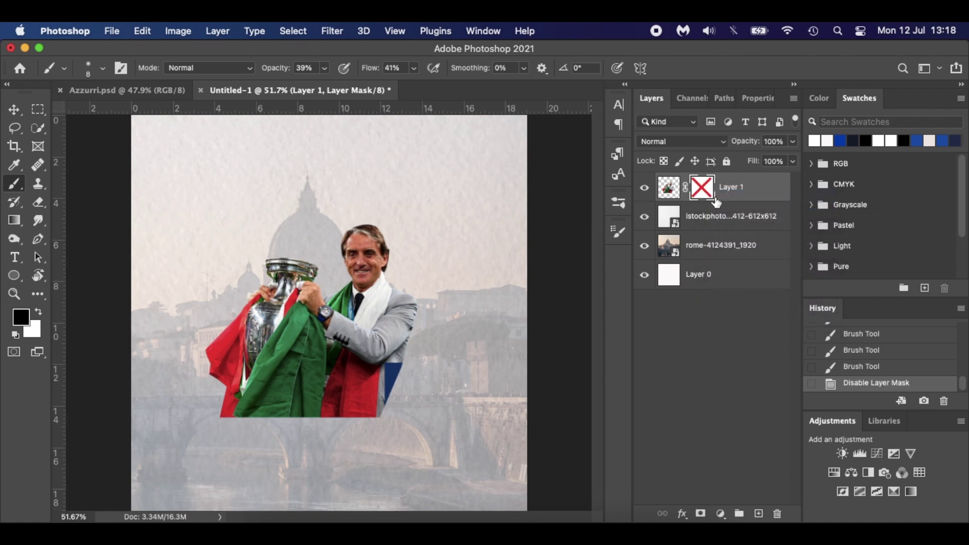
pyautogui.rightClick(707, 194)
pyautogui.click(721, 200)
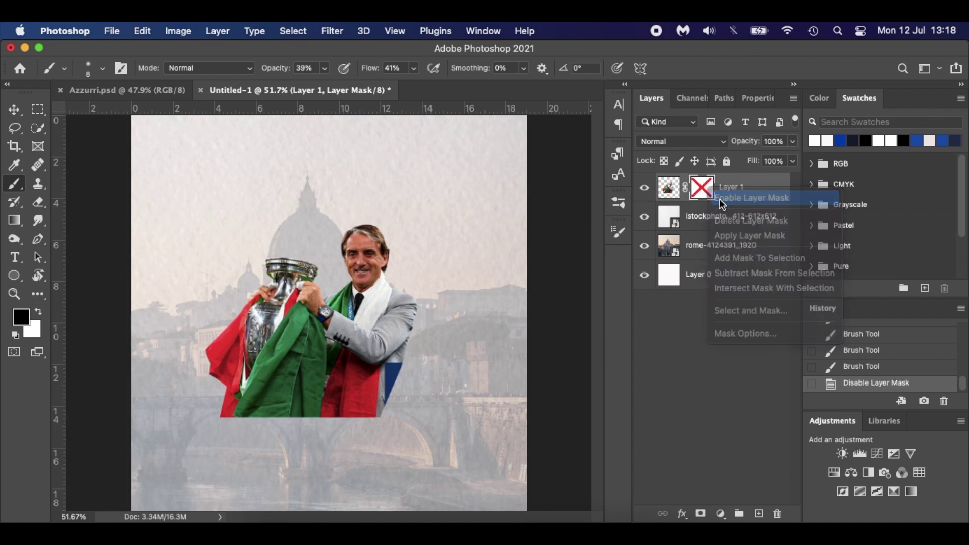
# Scale the coach and trophy cut-out to about 150% and move it up-left
pyautogui.scroll(-3, 402, 369)
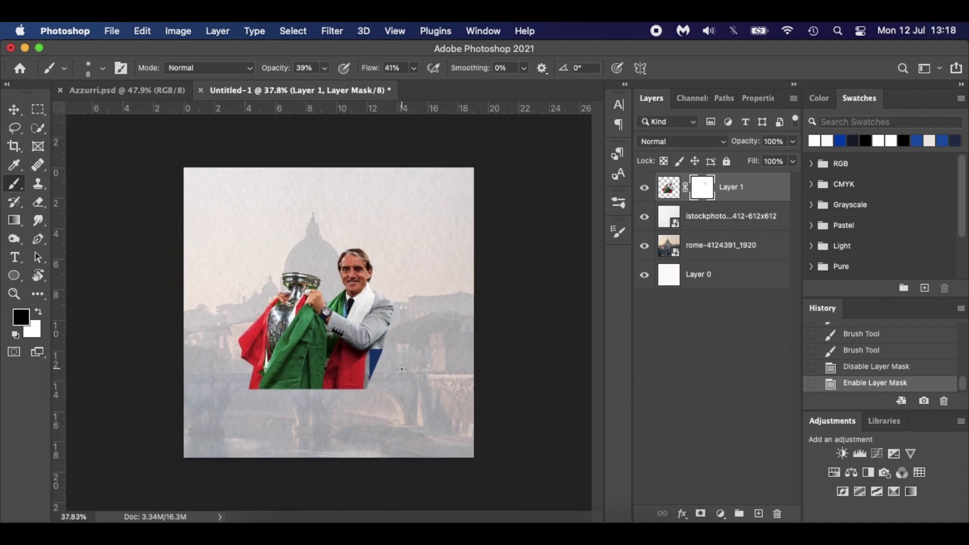
pyautogui.press('super+t')
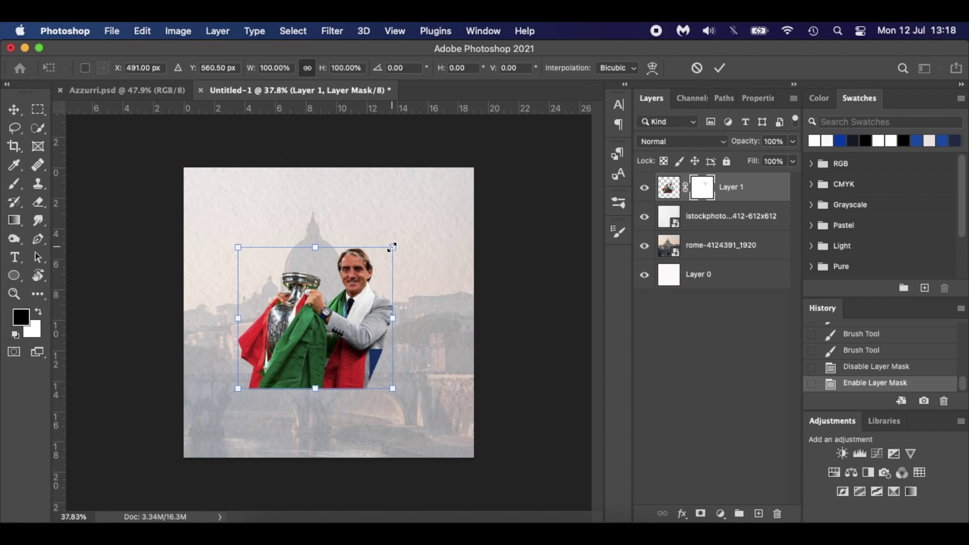
pyautogui.moveTo(392, 247); pyautogui.dragTo(431, 209)
pyautogui.moveTo(377, 297); pyautogui.dragTo(355, 282)
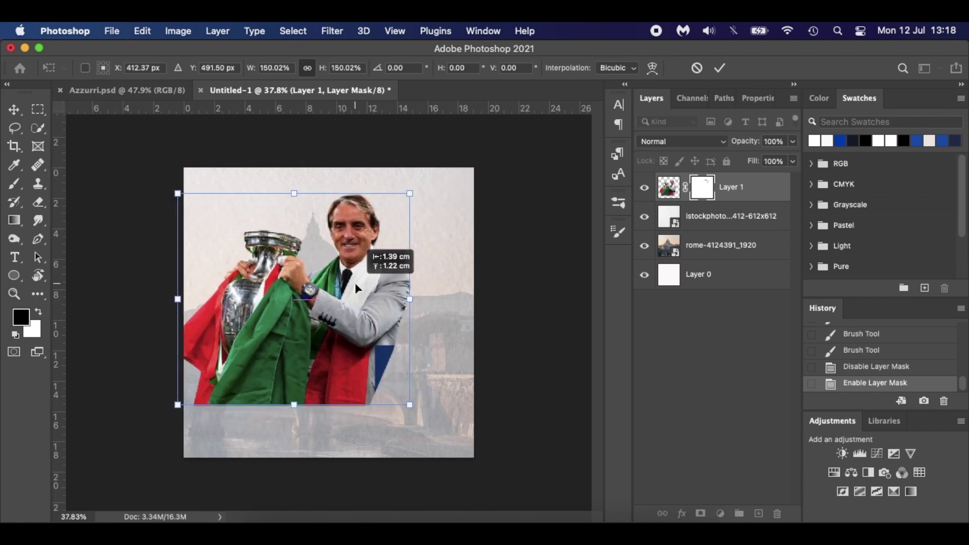
pyautogui.press('Return')
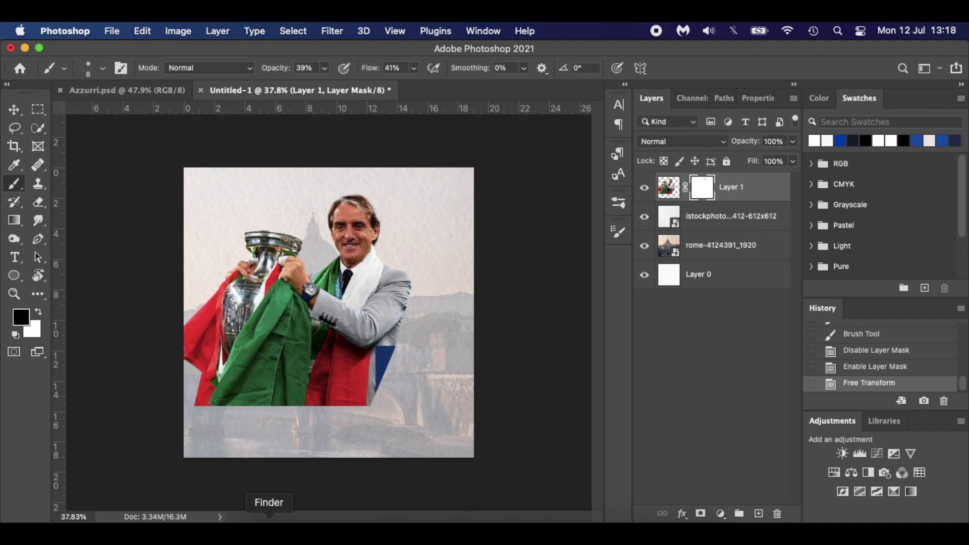
# Place the number 10 player cut-out at lower right in front of the coach, scaled to 13.8%
pyautogui.click(269, 522)
pyautogui.click(612, 301)
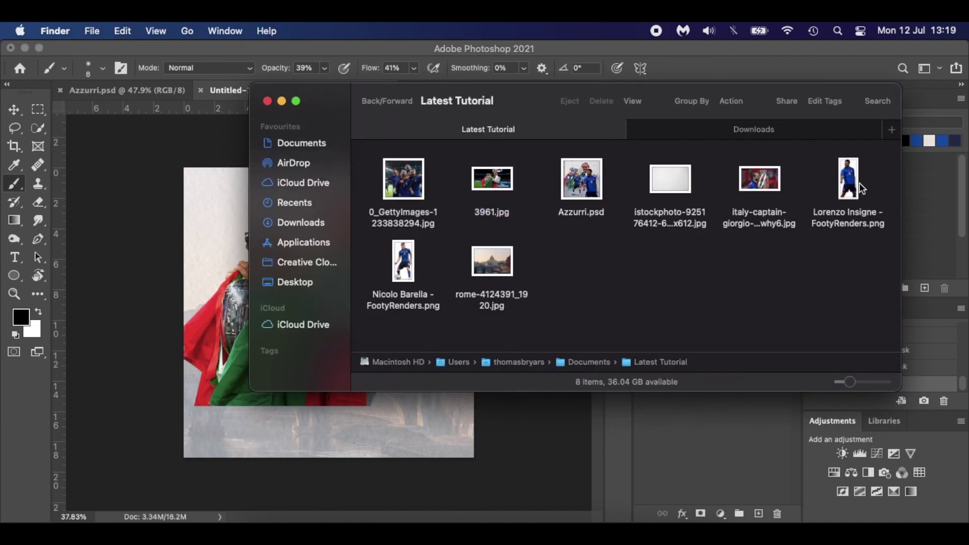
pyautogui.moveTo(852, 186); pyautogui.dragTo(286, 419)
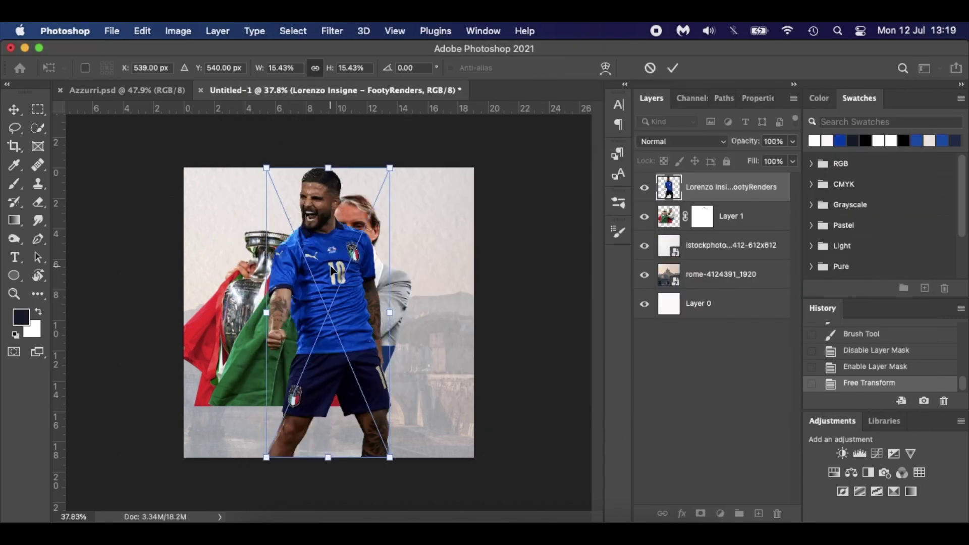
pyautogui.moveTo(331, 271); pyautogui.dragTo(385, 313)
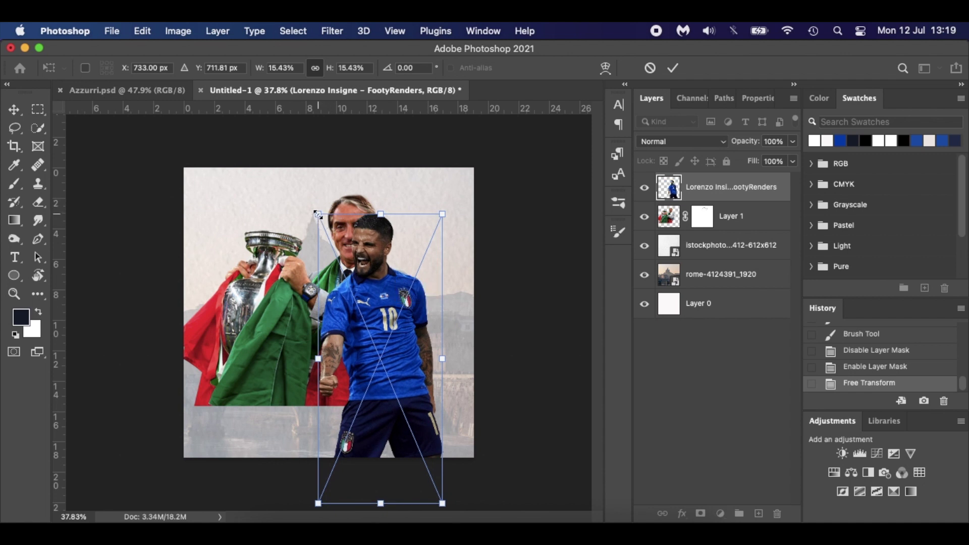
pyautogui.moveTo(319, 220); pyautogui.dragTo(332, 245)
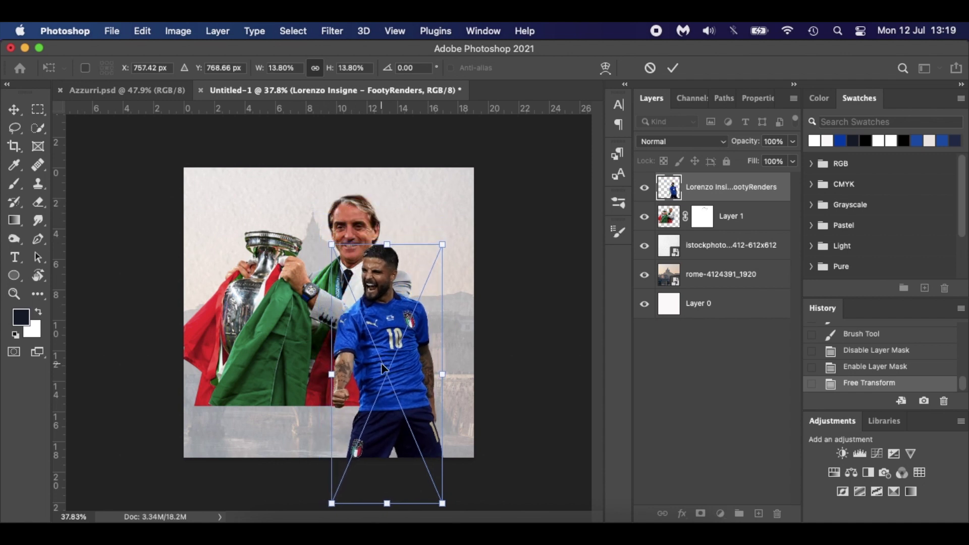
pyautogui.moveTo(381, 363); pyautogui.dragTo(381, 351)
pyautogui.press('Return')
# Bring the source folder back and drag the number 18 player image onto the canvas
pyautogui.press('b')
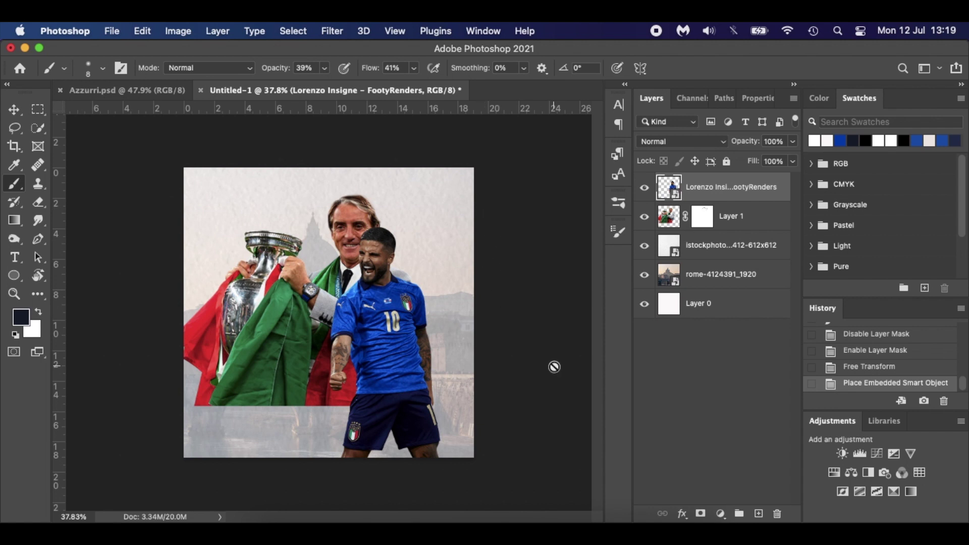
pyautogui.click(269, 520)
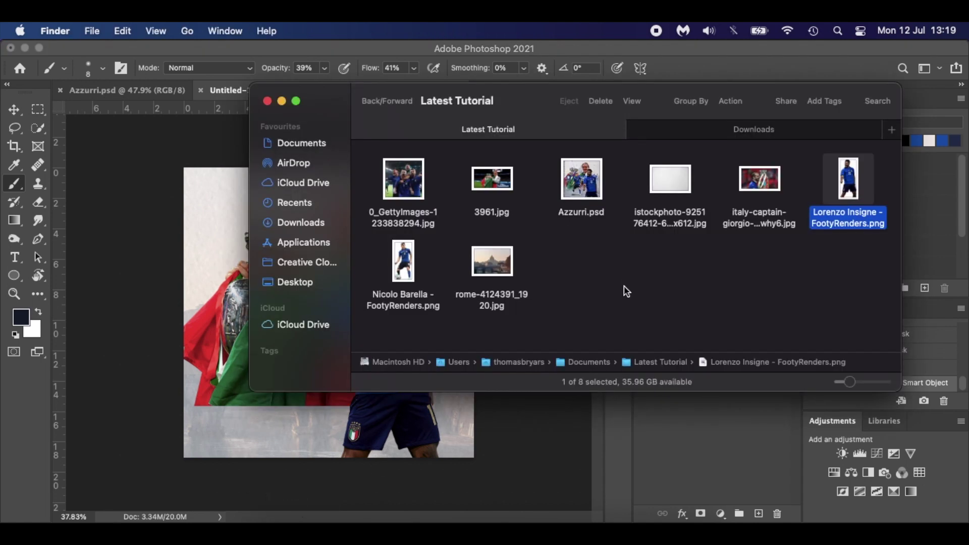
pyautogui.moveTo(399, 263); pyautogui.dragTo(217, 405)
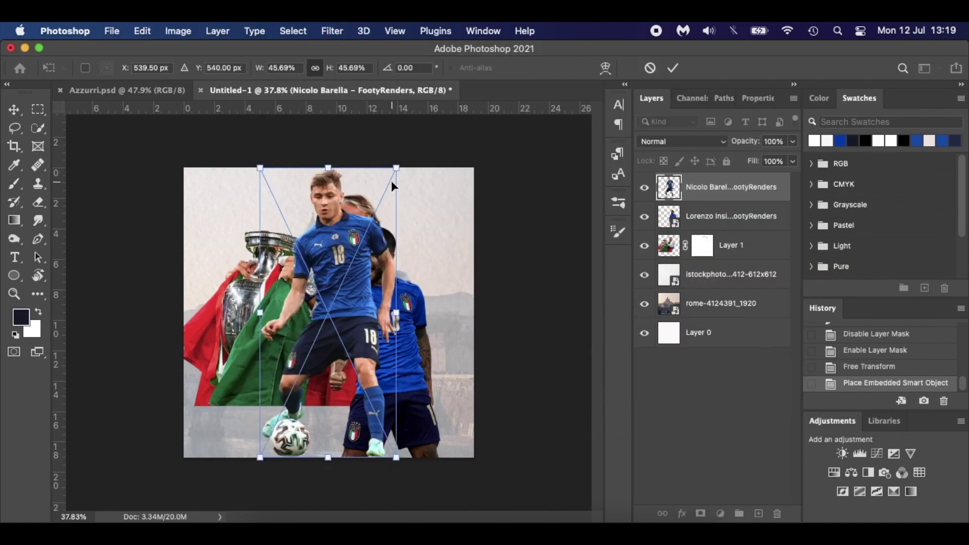
# Scale the number 18 player to about 30% and place him left in front of the trophy
pyautogui.moveTo(396, 168); pyautogui.dragTo(348, 257)
pyautogui.moveTo(299, 345); pyautogui.dragTo(260, 326)
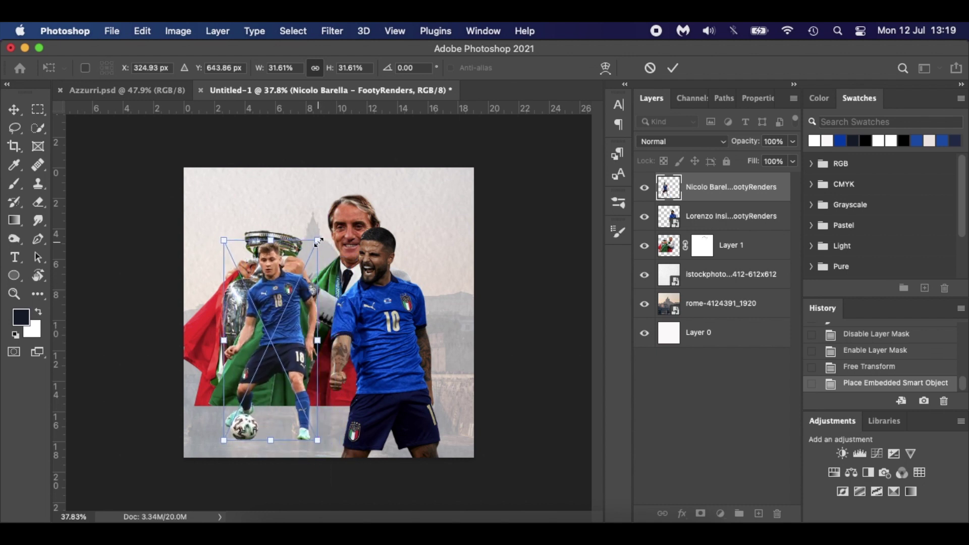
pyautogui.moveTo(318, 241); pyautogui.dragTo(315, 245)
pyautogui.press('Return')
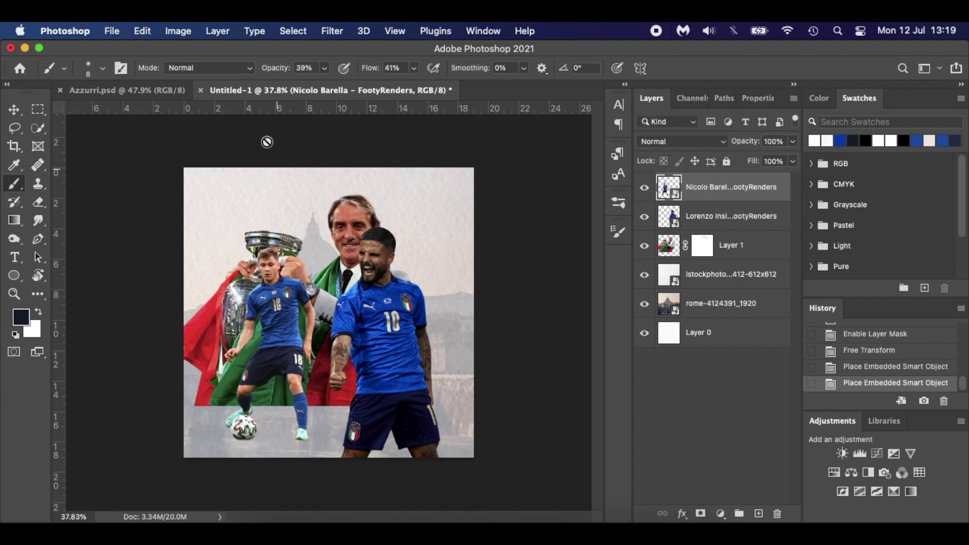
# Using Azzurri.psd as reference, shift the number 10 player right and enlarge him slightly; nudge the number 18 player right
pyautogui.click(172, 90)
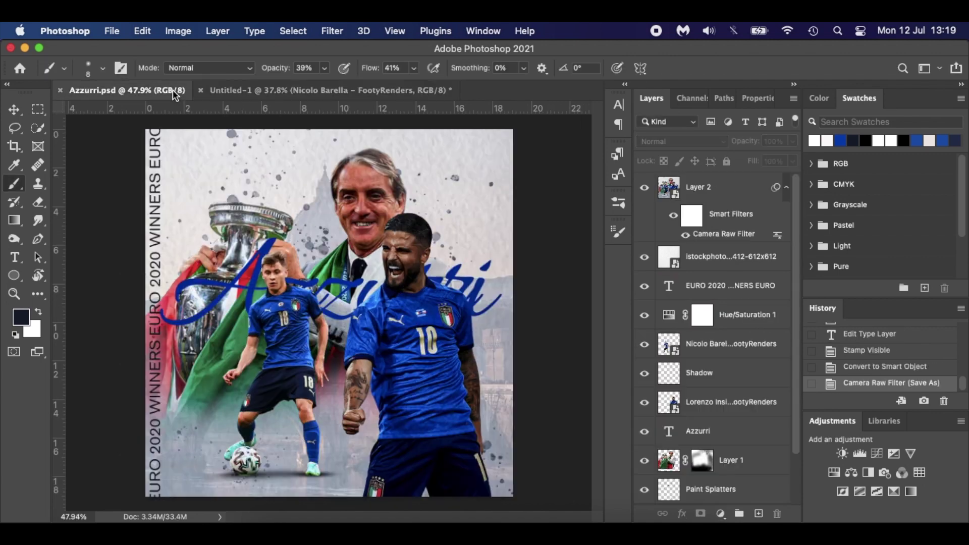
pyautogui.click(316, 87)
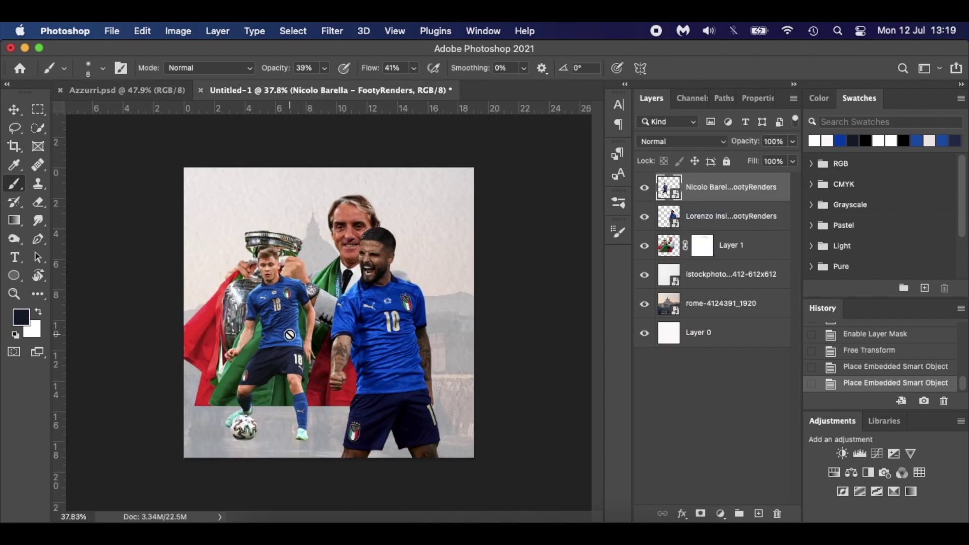
pyautogui.press('v')
pyautogui.moveTo(376, 338); pyautogui.dragTo(397, 338)
pyautogui.click(158, 87)
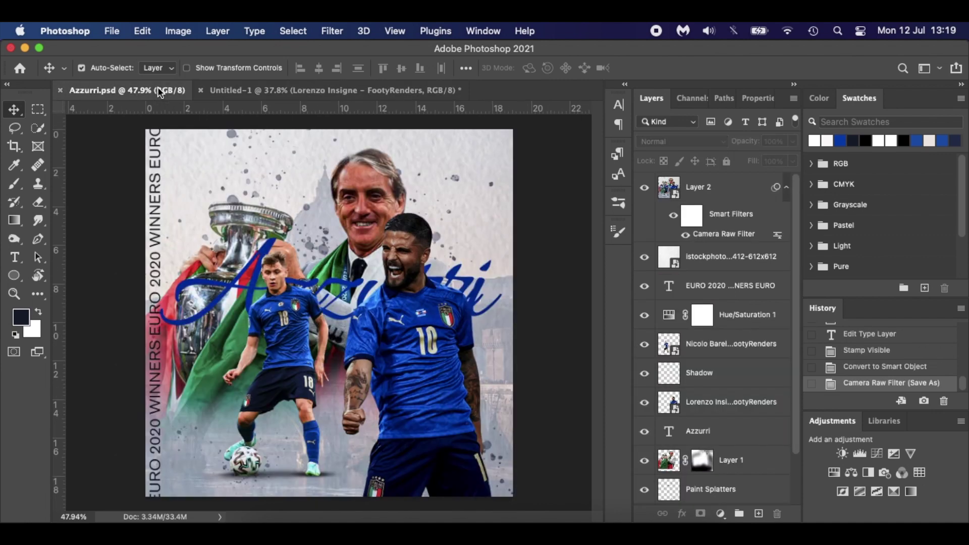
pyautogui.click(249, 89)
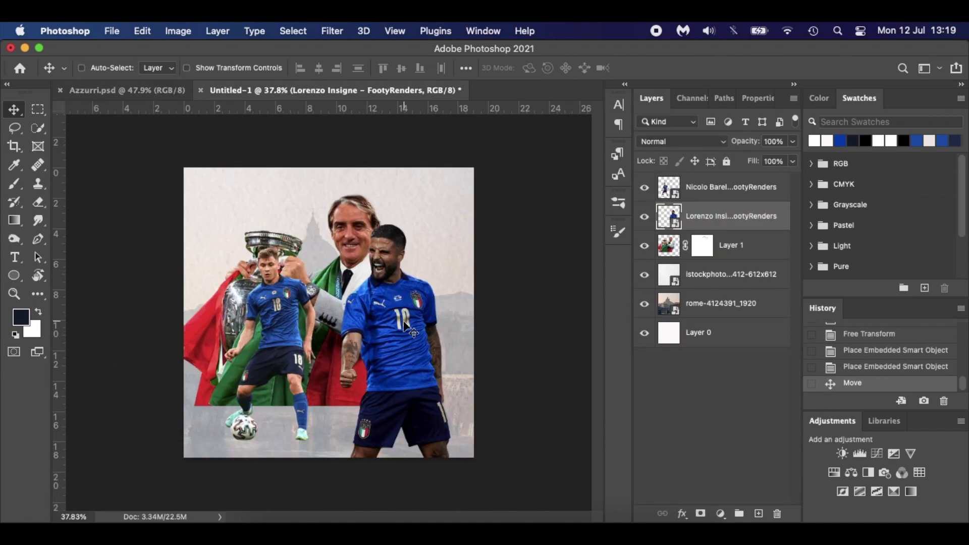
pyautogui.press('super+t')
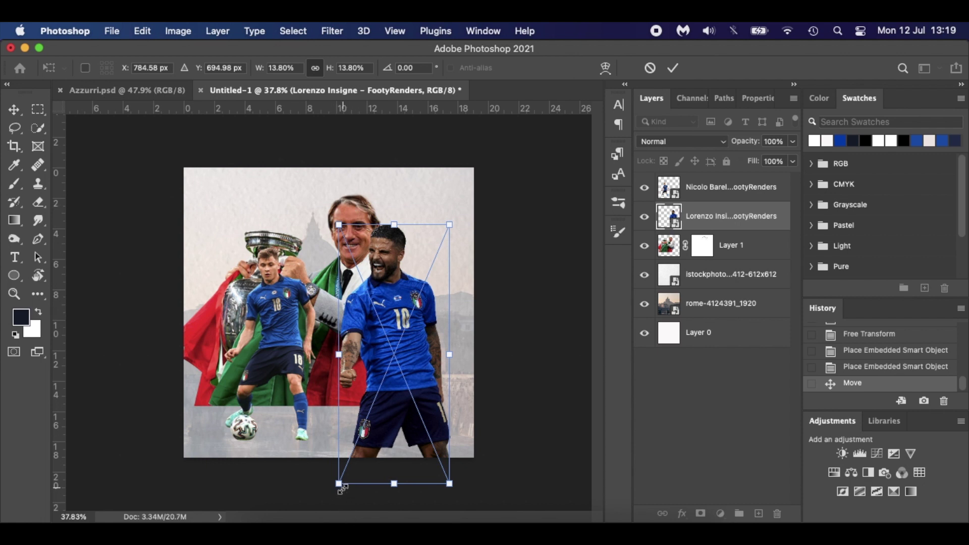
pyautogui.moveTo(342, 486); pyautogui.dragTo(329, 509)
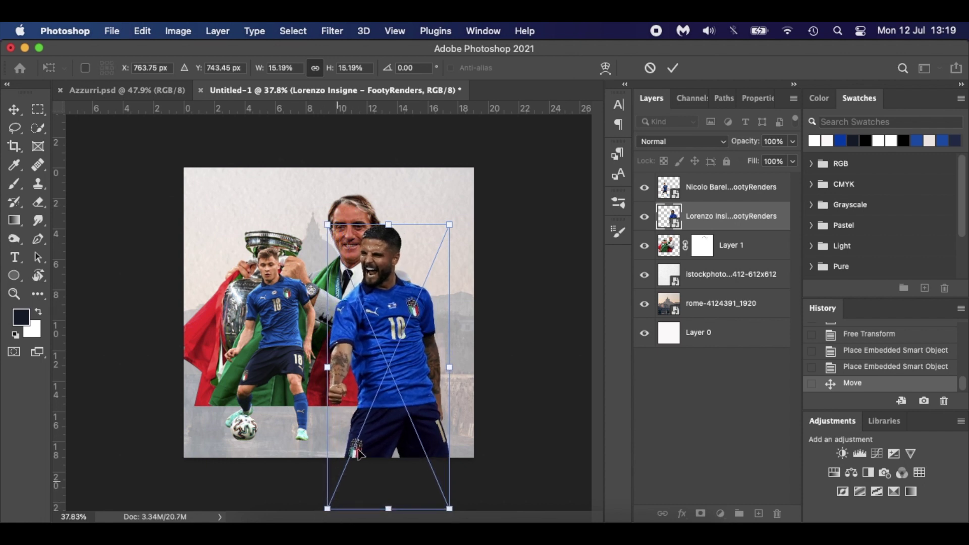
pyautogui.moveTo(393, 408); pyautogui.dragTo(394, 401)
pyautogui.press('Return')
pyautogui.moveTo(275, 323); pyautogui.dragTo(277, 323)
pyautogui.click(232, 294)
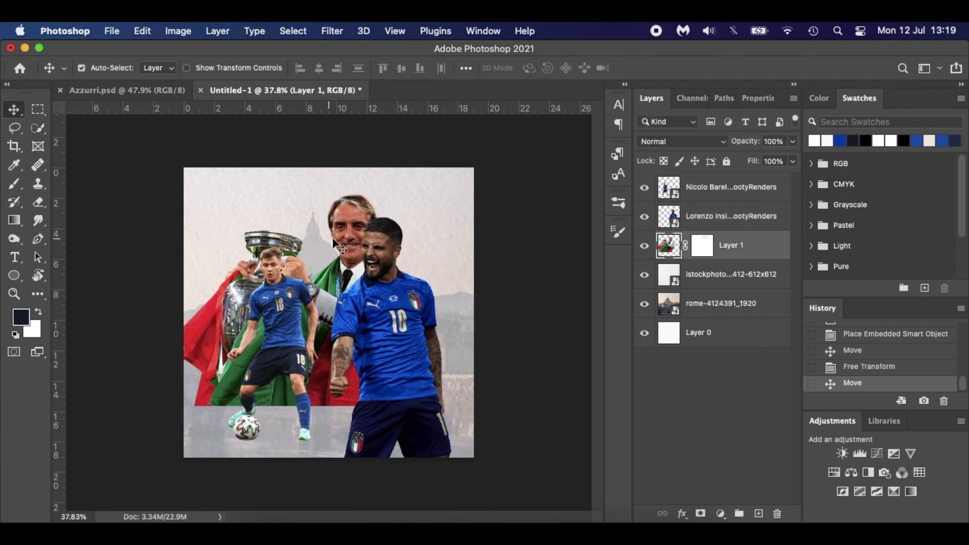
# Move the coach-and-trophy photo up-left and enlarge it to about 116.61% behind the players
pyautogui.moveTo(343, 244); pyautogui.dragTo(338, 235)
pyautogui.press('super+t')
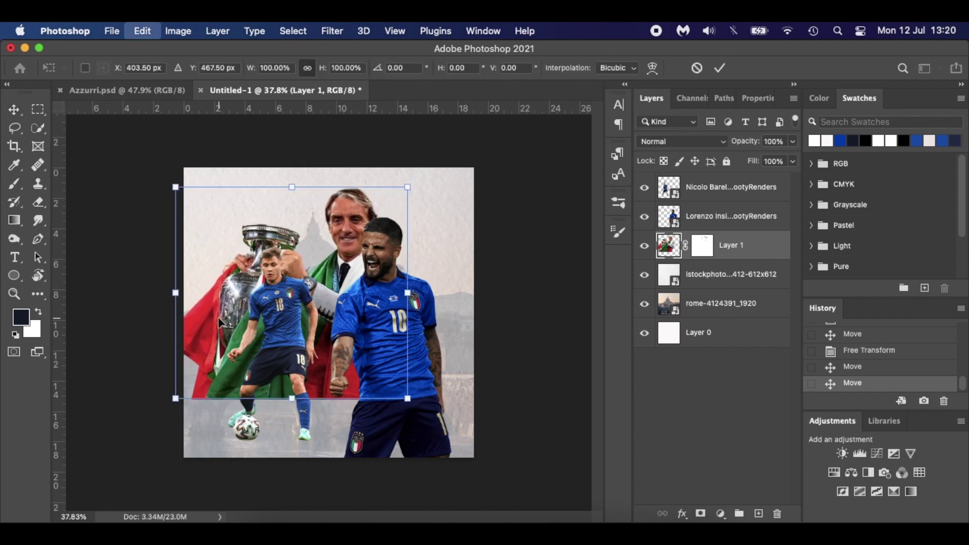
pyautogui.moveTo(172, 403); pyautogui.dragTo(162, 413)
pyautogui.press('Return')
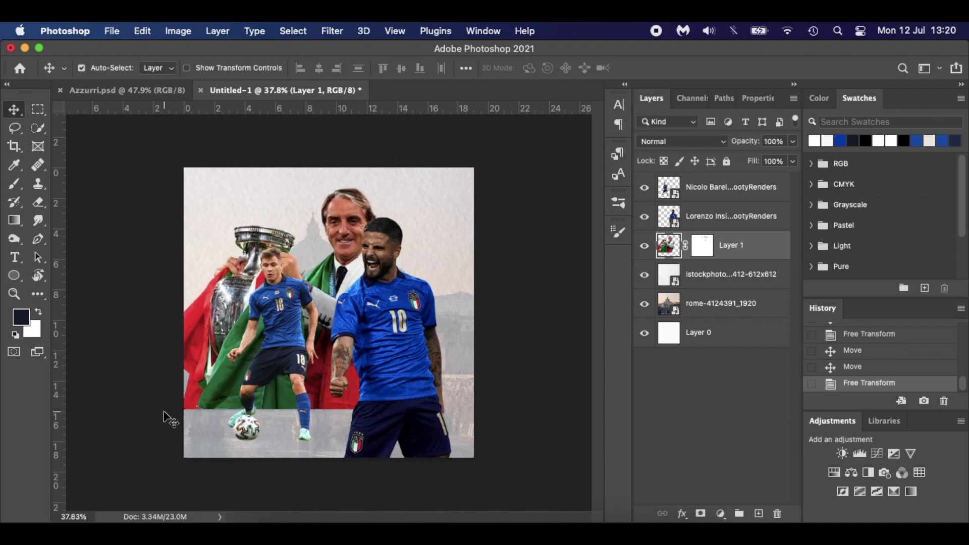
pyautogui.click(154, 90)
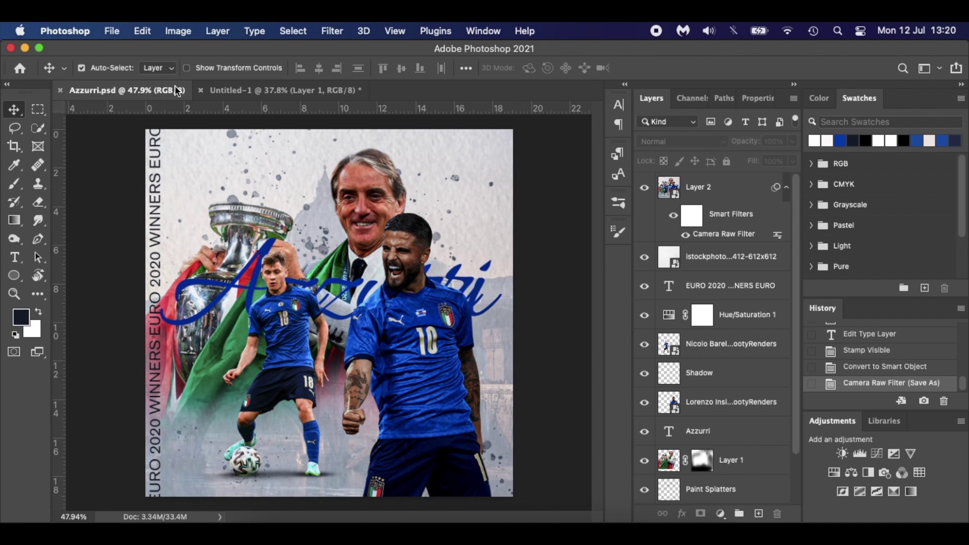
pyautogui.click(296, 89)
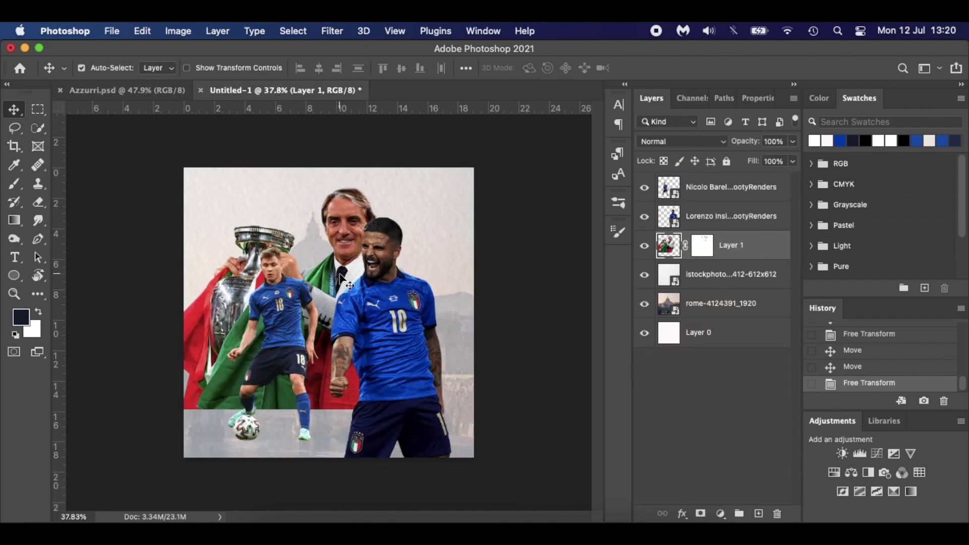
pyautogui.press('super+t')
pyautogui.moveTo(161, 411); pyautogui.dragTo(124, 445)
pyautogui.moveTo(324, 256); pyautogui.dragTo(333, 257)
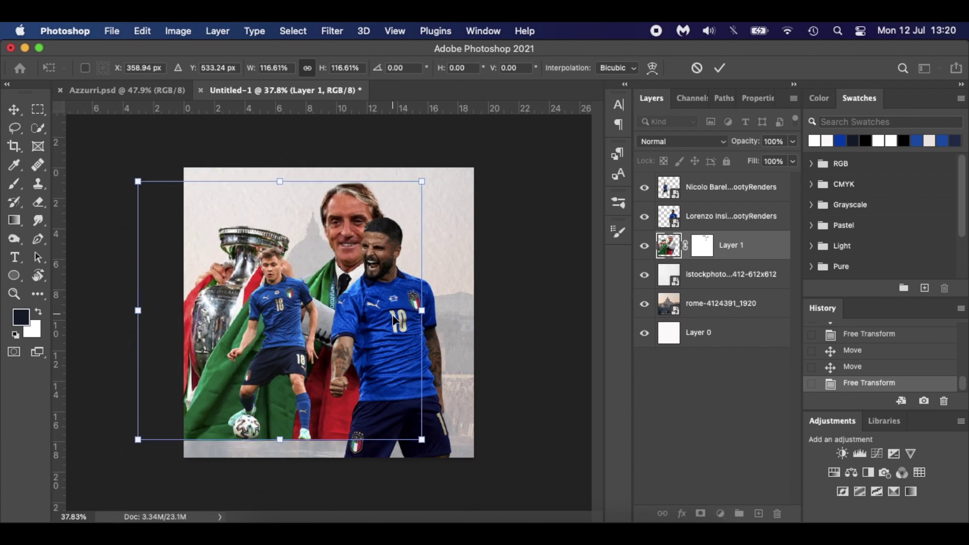
pyautogui.press('Return')
# Fine-tune the number 10 player's horizontal position, then target Layer 1's mask
pyautogui.moveTo(405, 348); pyautogui.dragTo(424, 353)
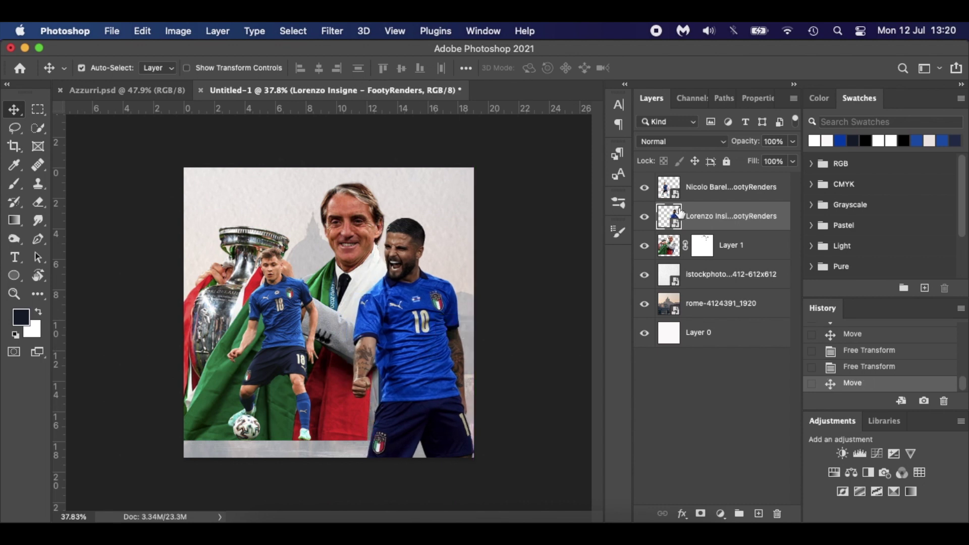
pyautogui.click(644, 217)
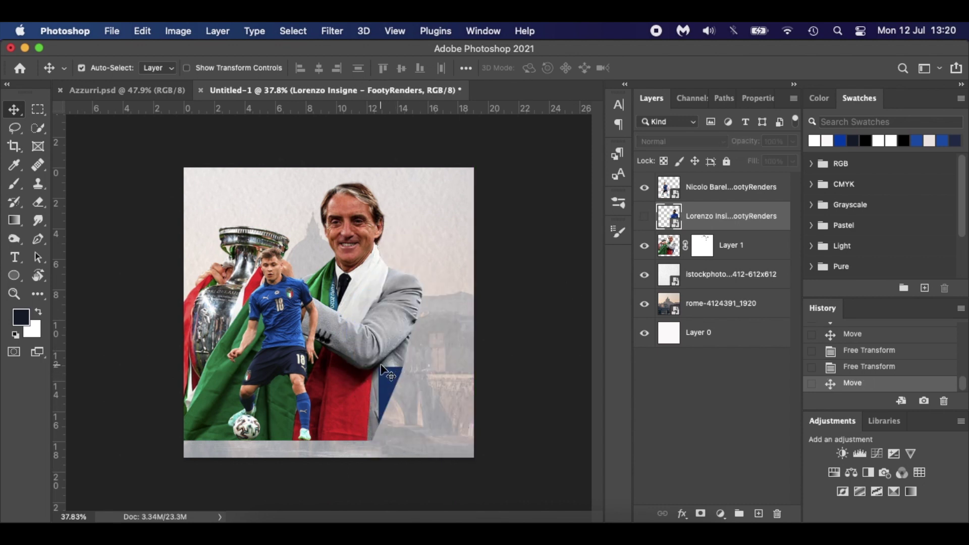
pyautogui.click(644, 218)
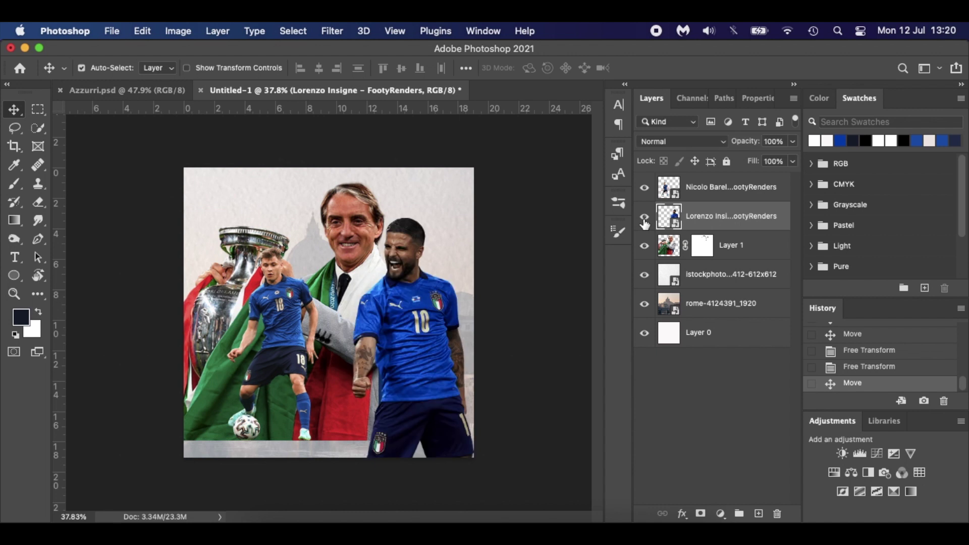
pyautogui.moveTo(404, 369); pyautogui.dragTo(399, 370)
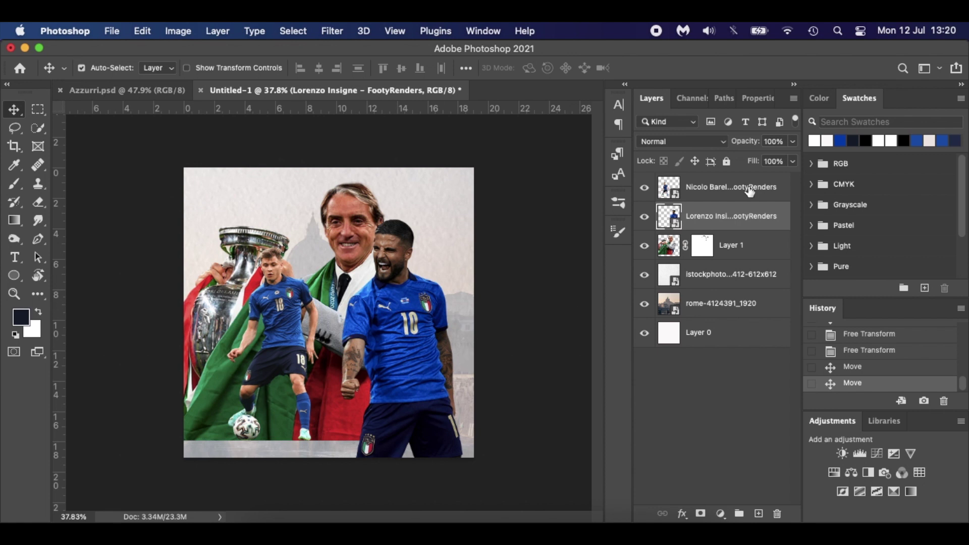
pyautogui.click(748, 250)
pyautogui.click(700, 251)
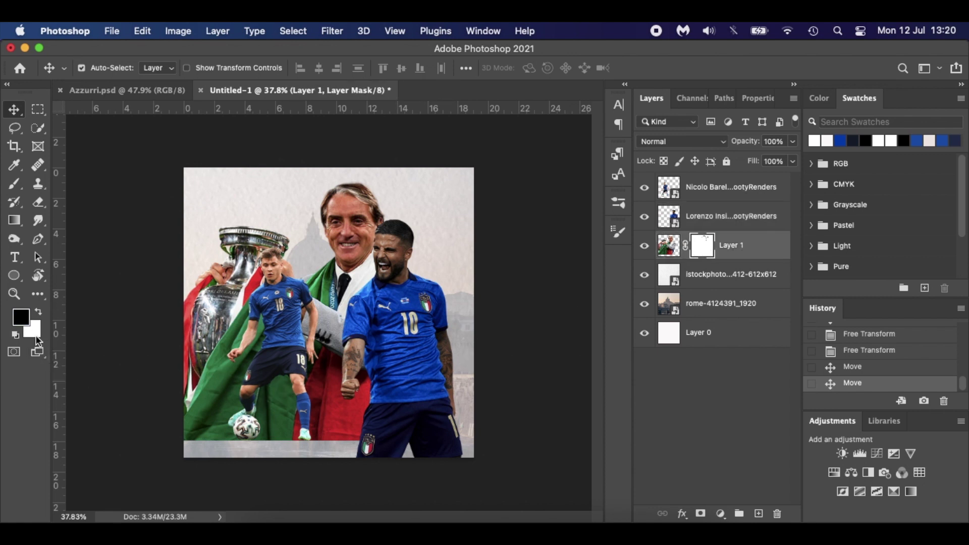
# With a 200 px soft black brush at 39% opacity, fade Layer 1's bottom edge on its mask
pyautogui.press('b')
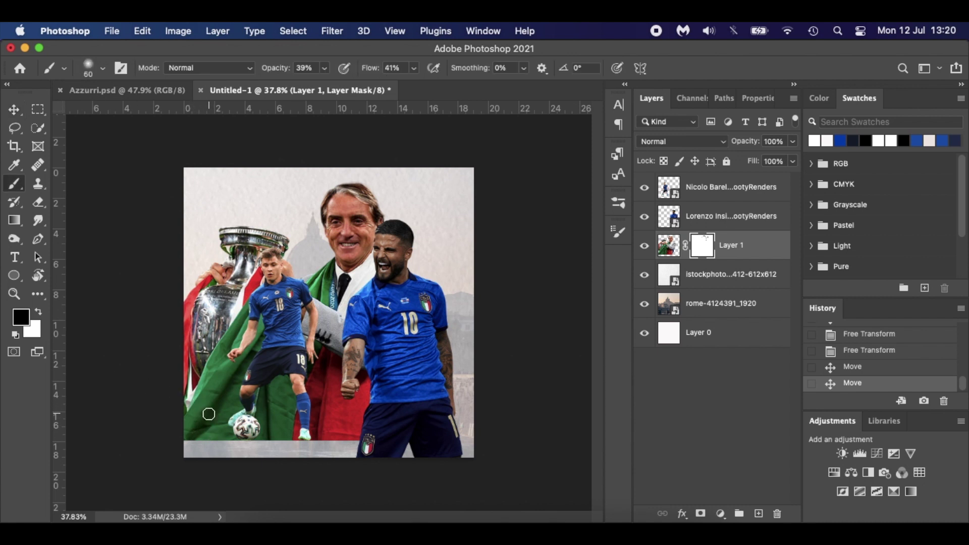
pyautogui.press(']')
pyautogui.press(']')
pyautogui.press(']')
pyautogui.press(']')
pyautogui.press(']')
pyautogui.press(']')
pyautogui.press(']')
pyautogui.press(']')
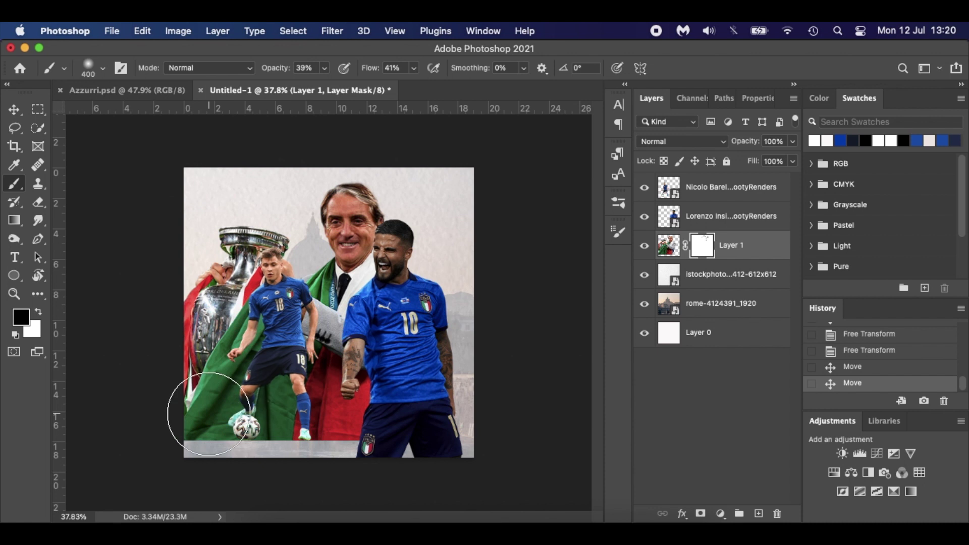
pyautogui.press('[')
pyautogui.press('[')
pyautogui.press('[')
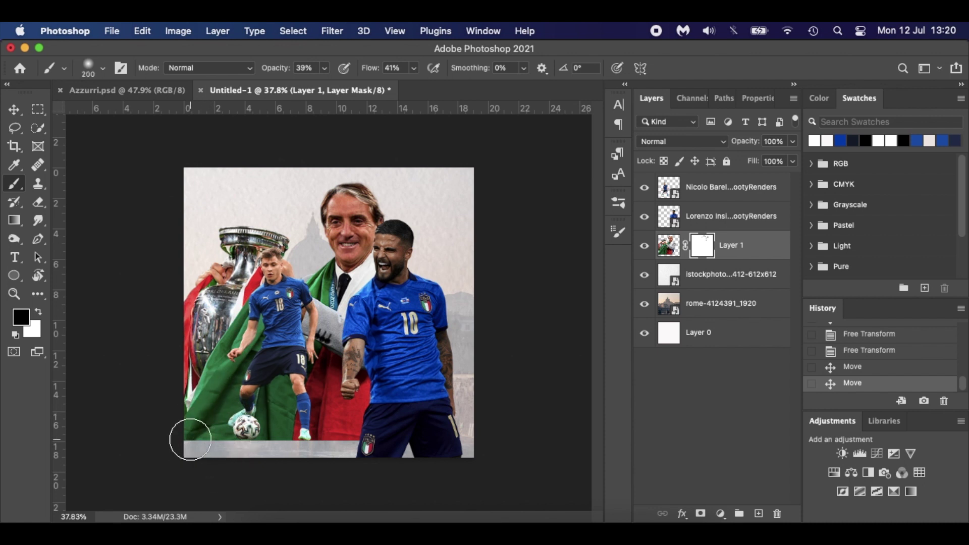
pyautogui.click(191, 449)
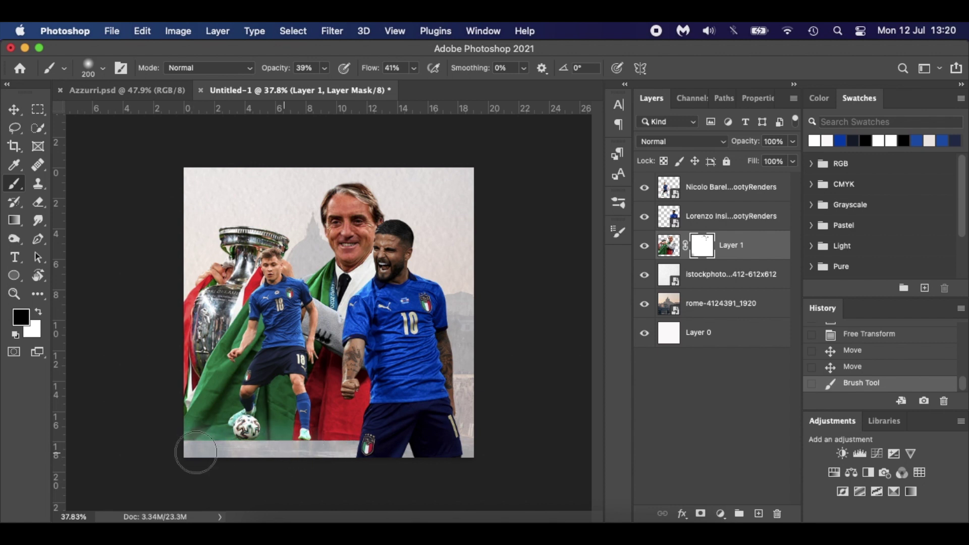
pyautogui.moveTo(195, 450)
pyautogui.mouseDown()
pyautogui.moveTo(369, 444)
pyautogui.moveTo(350, 450)
pyautogui.mouseUp()
pyautogui.moveTo(244, 444)
pyautogui.mouseDown()
pyautogui.moveTo(281, 454)
pyautogui.moveTo(220, 449)
pyautogui.mouseUp()
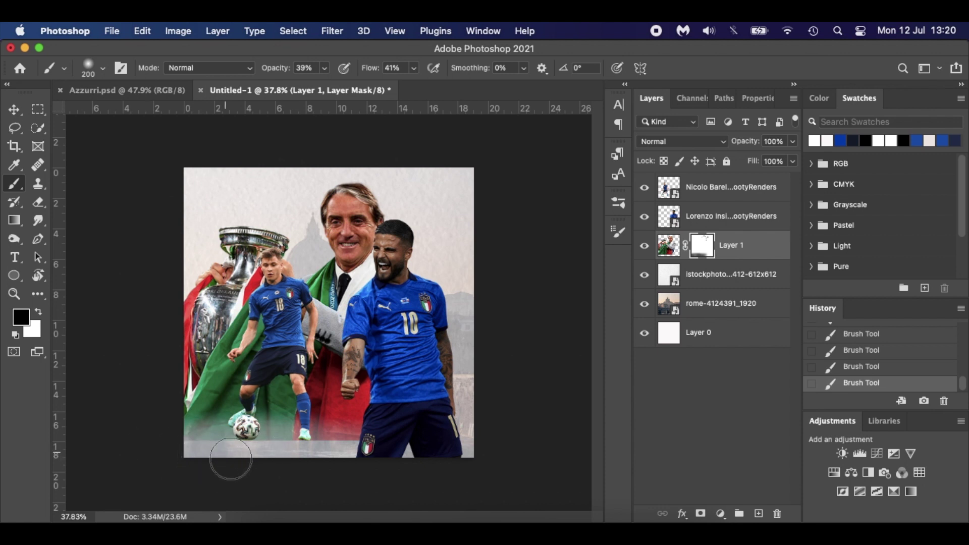
pyautogui.moveTo(365, 455); pyautogui.dragTo(320, 449)
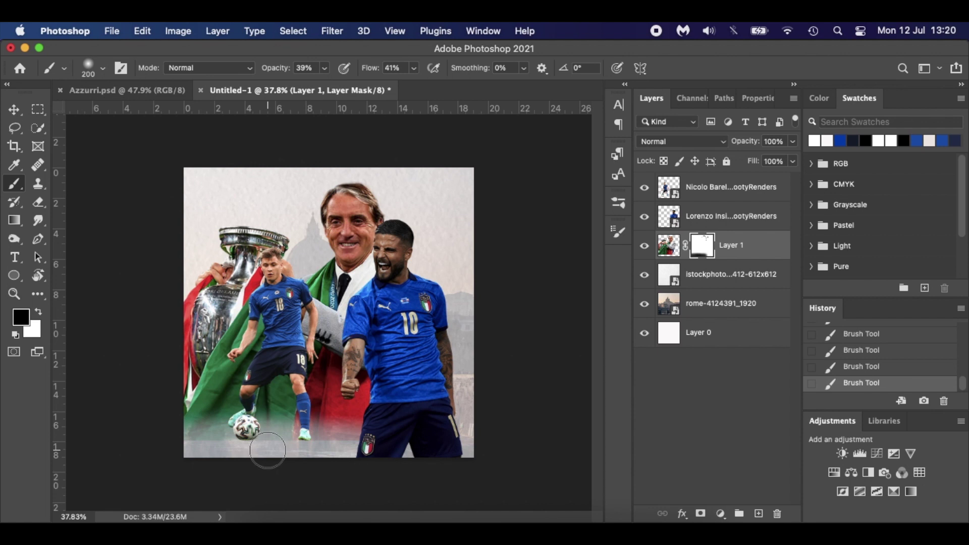
# With a 250 px brush, blend the photo near the player's leg, the ball and the number 10 player's fist
pyautogui.press('[')
pyautogui.press('[')
pyautogui.press('[')
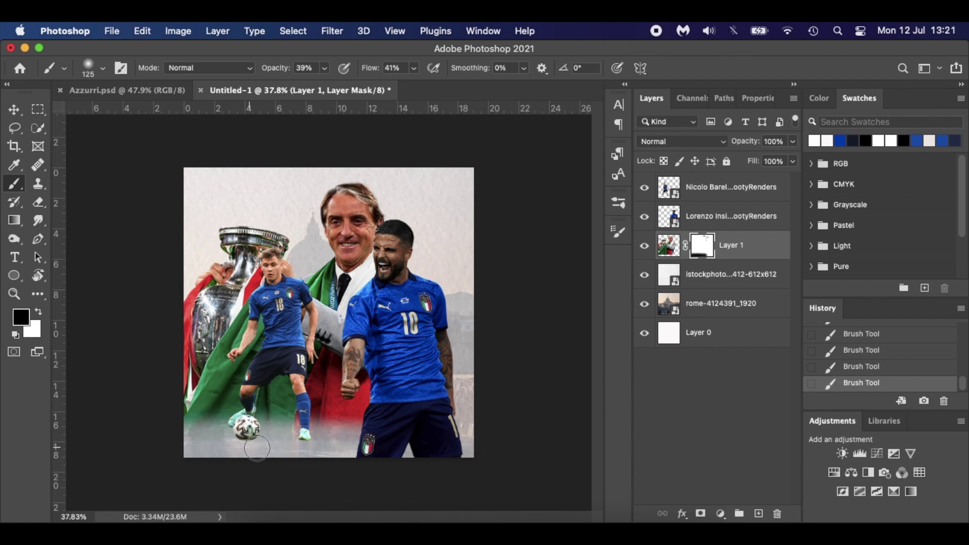
pyautogui.press(']')
pyautogui.press(']')
pyautogui.press(']')
pyautogui.press(']')
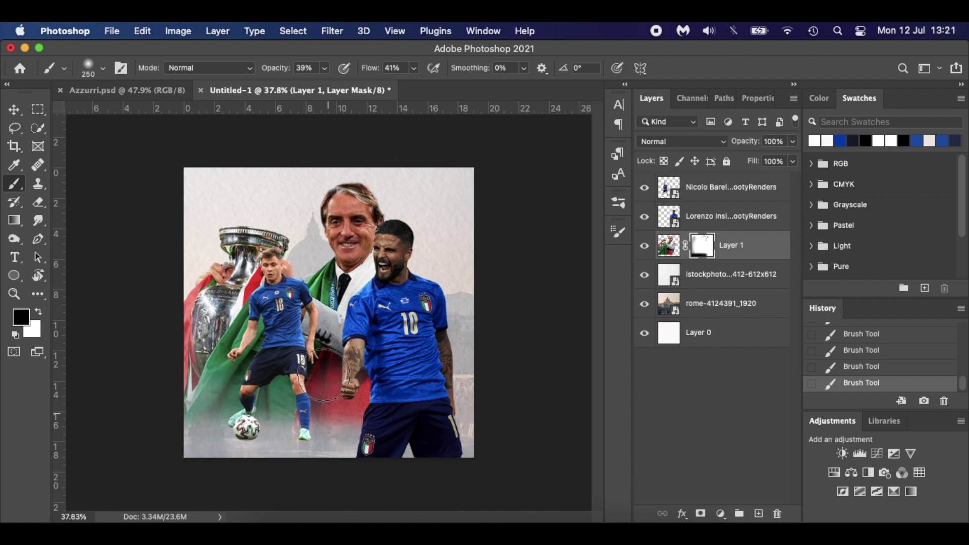
pyautogui.moveTo(298, 446); pyautogui.dragTo(303, 445)
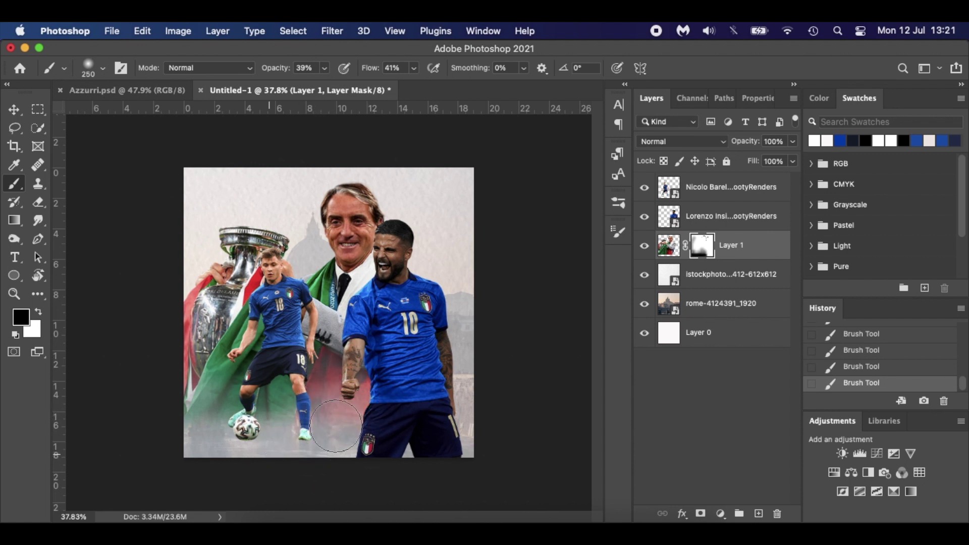
pyautogui.moveTo(177, 437)
pyautogui.mouseDown()
pyautogui.moveTo(199, 390)
pyautogui.moveTo(191, 385)
pyautogui.moveTo(173, 433)
pyautogui.mouseUp()
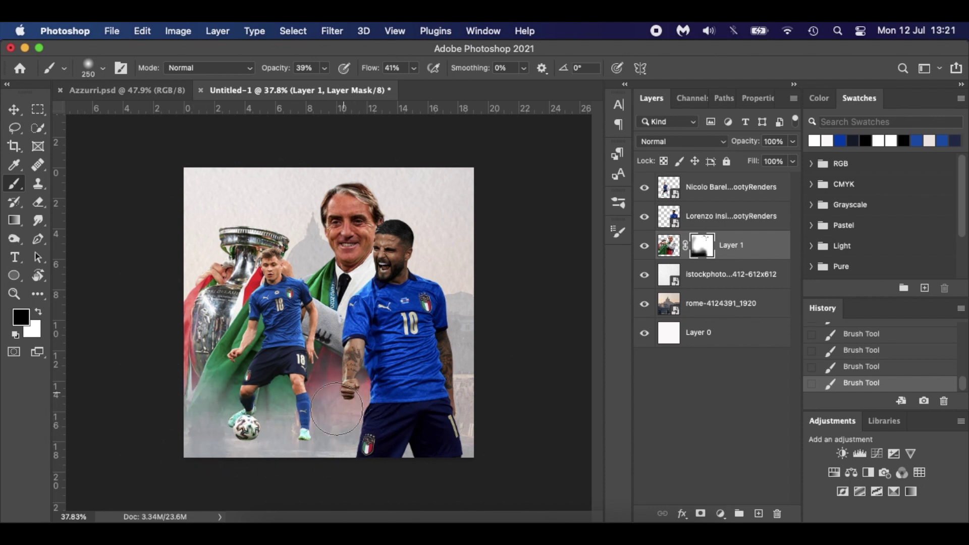
pyautogui.moveTo(370, 395)
pyautogui.mouseDown()
pyautogui.moveTo(444, 270)
pyautogui.moveTo(443, 291)
pyautogui.mouseUp()
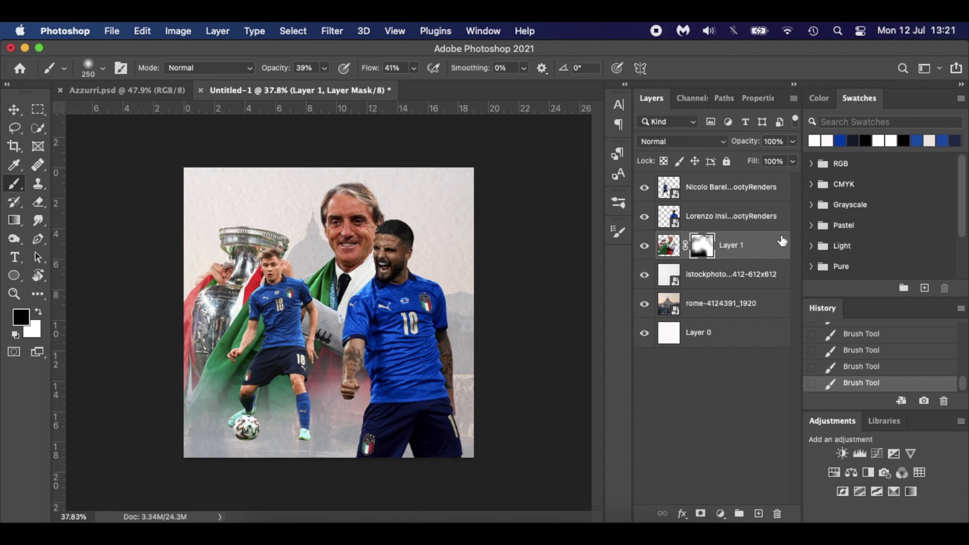
pyautogui.click(668, 248)
# Enlarge the coach-and-trophy photo to about 104%
pyautogui.press('super+t')
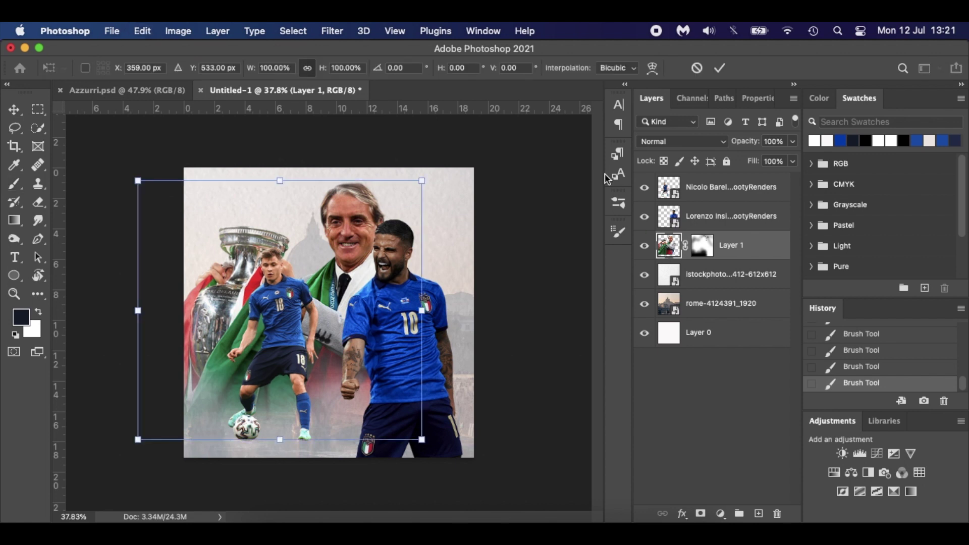
pyautogui.moveTo(422, 179); pyautogui.dragTo(433, 171)
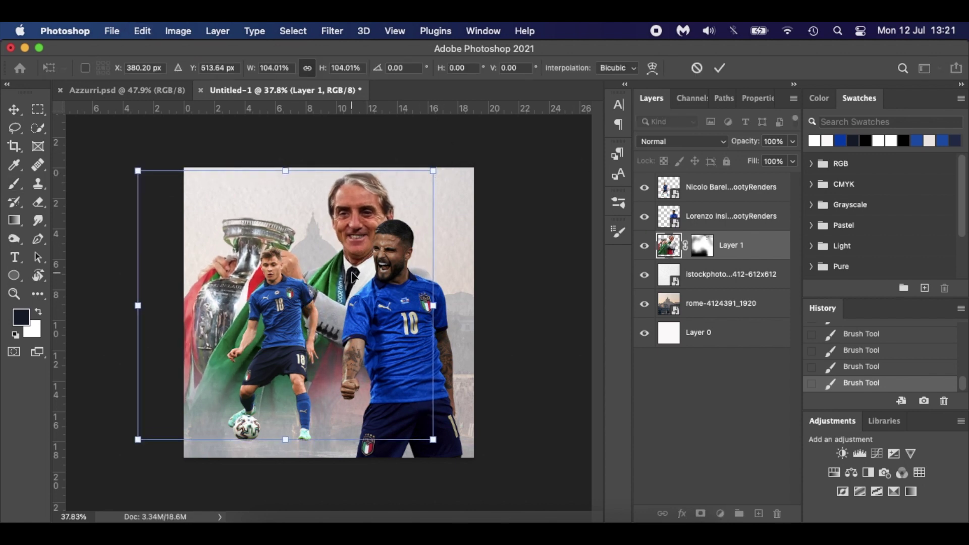
pyautogui.moveTo(353, 277); pyautogui.dragTo(353, 276)
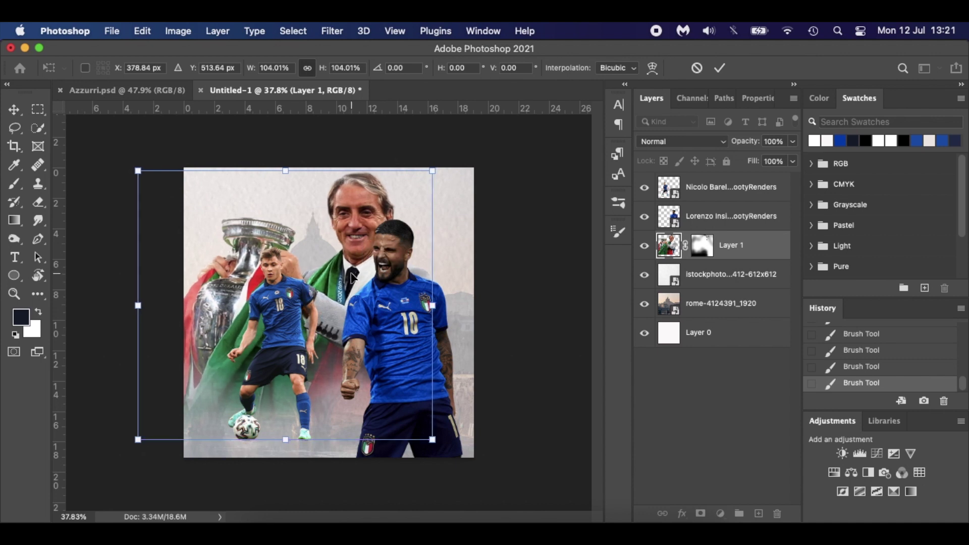
pyautogui.press('Return')
# Move the number 10 player slightly down and a few pixels right
pyautogui.press('b')
pyautogui.press('v')
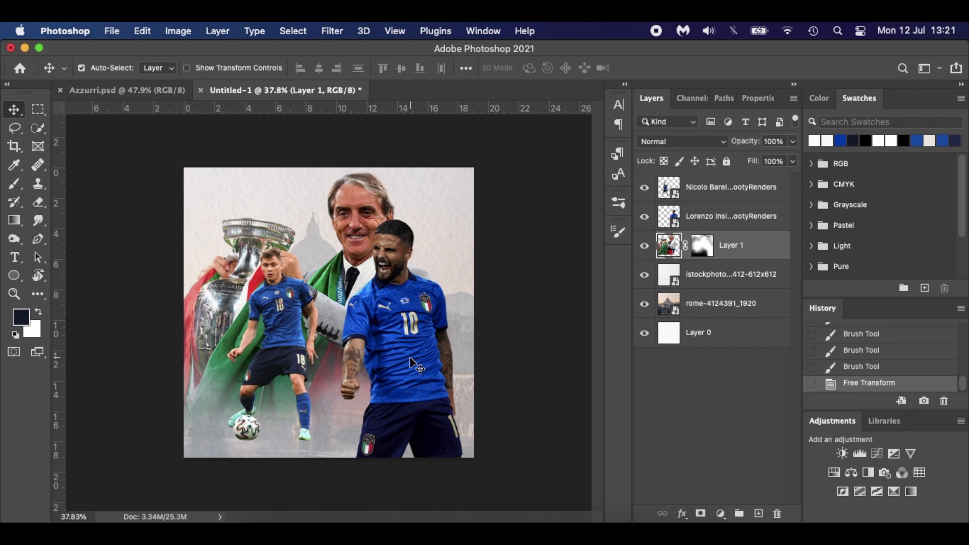
pyautogui.moveTo(409, 357); pyautogui.dragTo(409, 362)
pyautogui.press('Right')
pyautogui.press('Right')
pyautogui.press('Right')
pyautogui.press('Right')
pyautogui.press('Right')
pyautogui.press('Right')
pyautogui.press('Right')
pyautogui.press('Right')
pyautogui.press('Right')
pyautogui.press('Right')
pyautogui.press('Right')
pyautogui.press('Right')
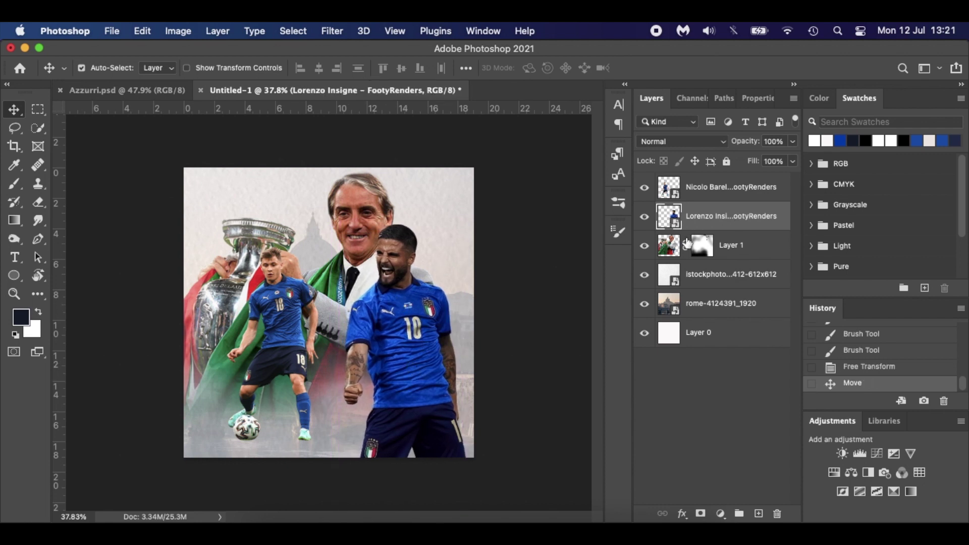
# Paint more on Layer 1's mask to blend the photo's bottom and upper areas into the background
pyautogui.click(702, 251)
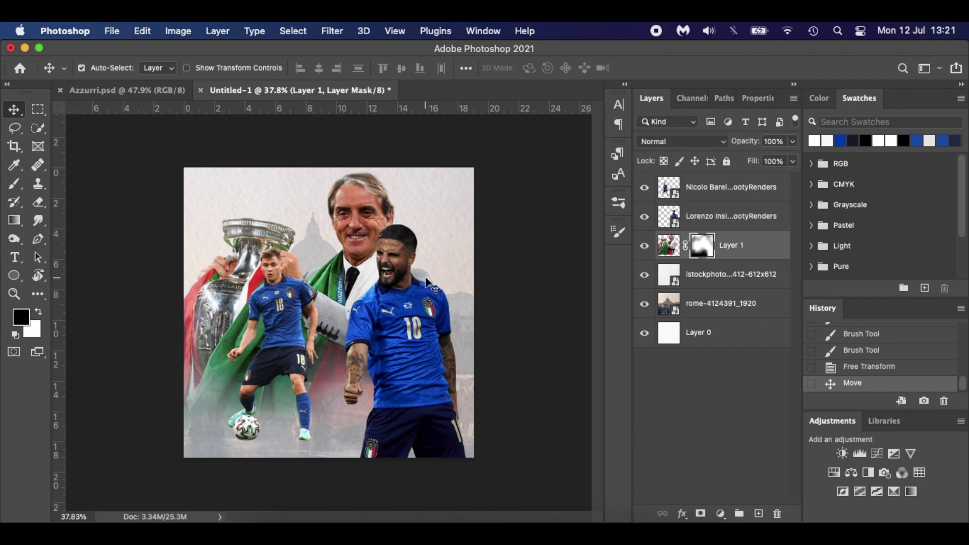
pyautogui.press('b')
pyautogui.moveTo(426, 280); pyautogui.dragTo(444, 282)
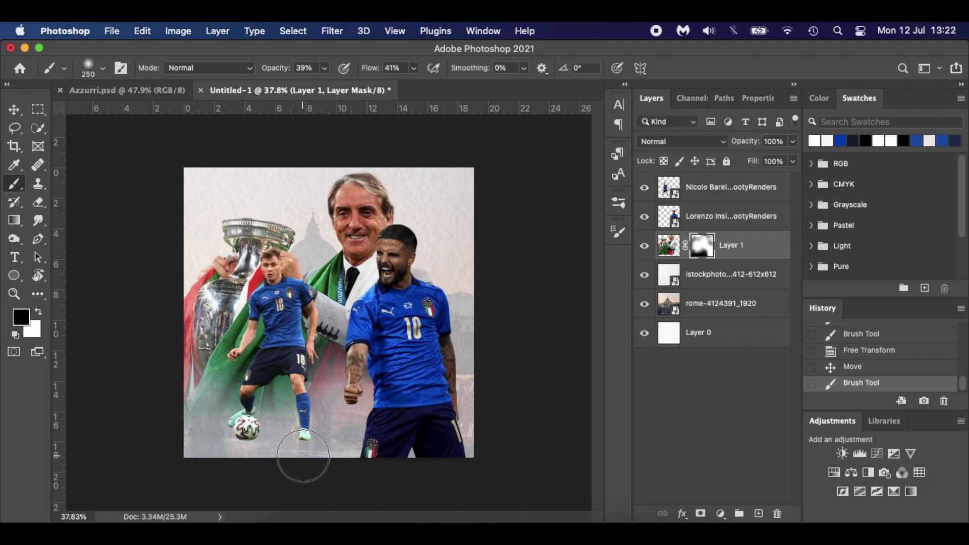
pyautogui.moveTo(227, 216)
pyautogui.mouseDown()
pyautogui.moveTo(329, 211)
pyautogui.moveTo(332, 307)
pyautogui.moveTo(309, 174)
pyautogui.moveTo(482, 152)
pyautogui.moveTo(575, 173)
pyautogui.mouseUp()
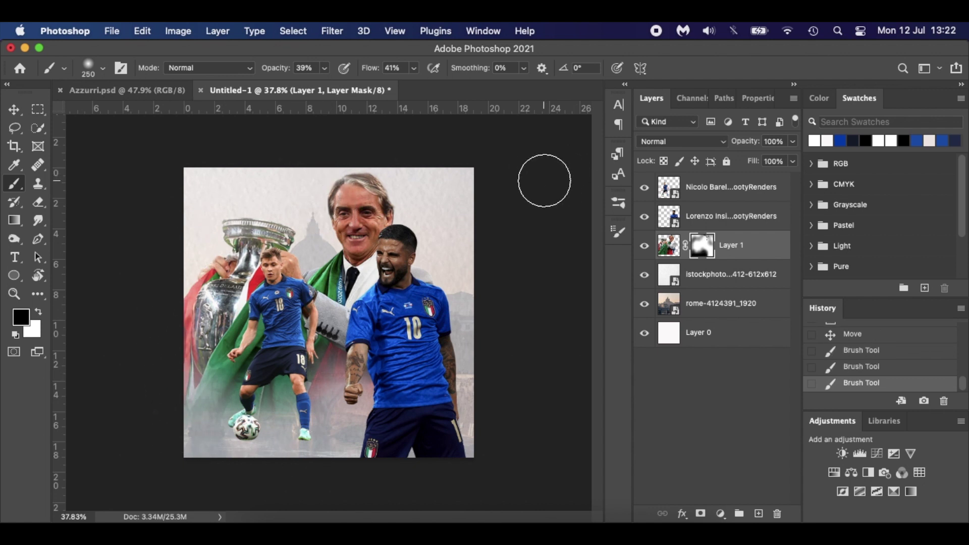
# Add a new empty Layer 2 above the number 18 player's layer
pyautogui.press('v')
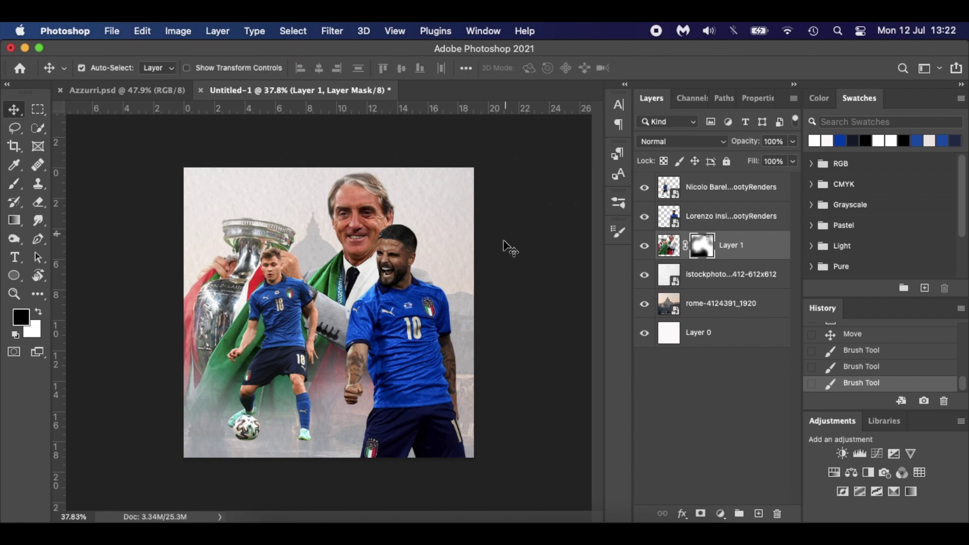
pyautogui.click(740, 200)
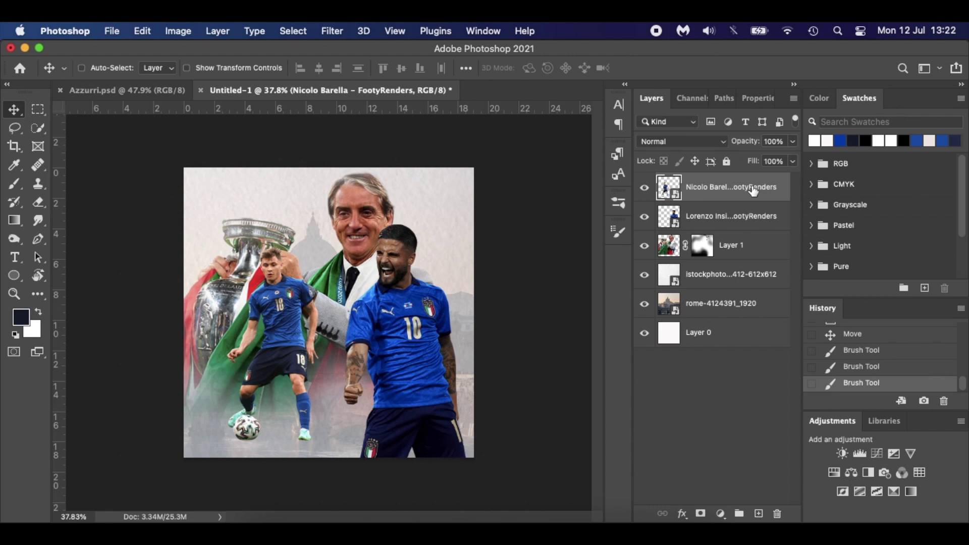
pyautogui.keyDown('super'); pyautogui.click(759, 514); pyautogui.keyUp('super')
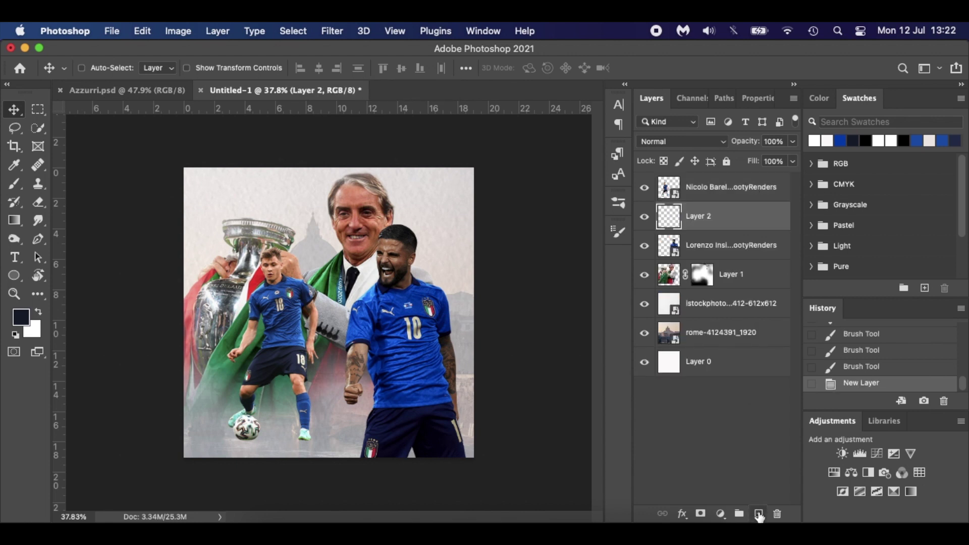
# Set up a black Soft Round brush with its tip flattened into a thin ellipse
pyautogui.press('super')
pyautogui.press('b')
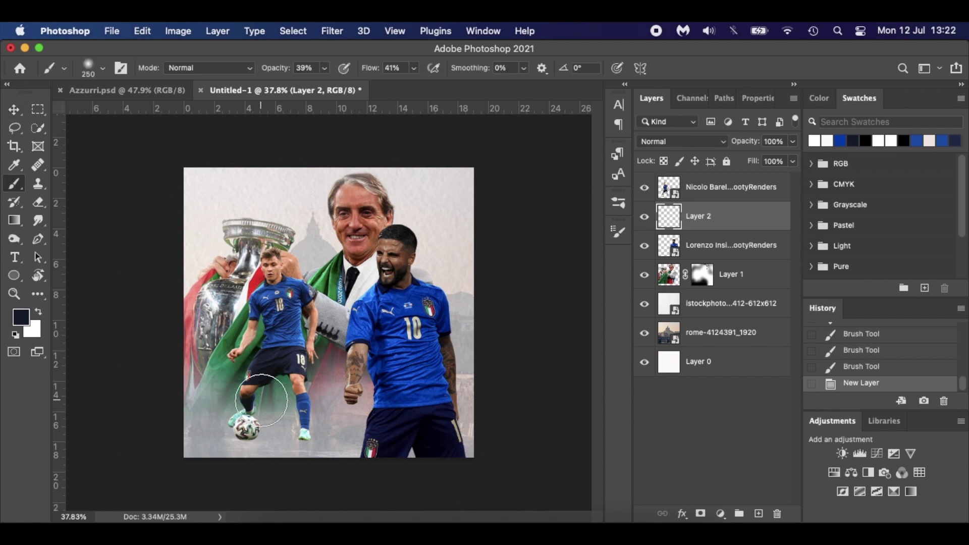
pyautogui.click(24, 317)
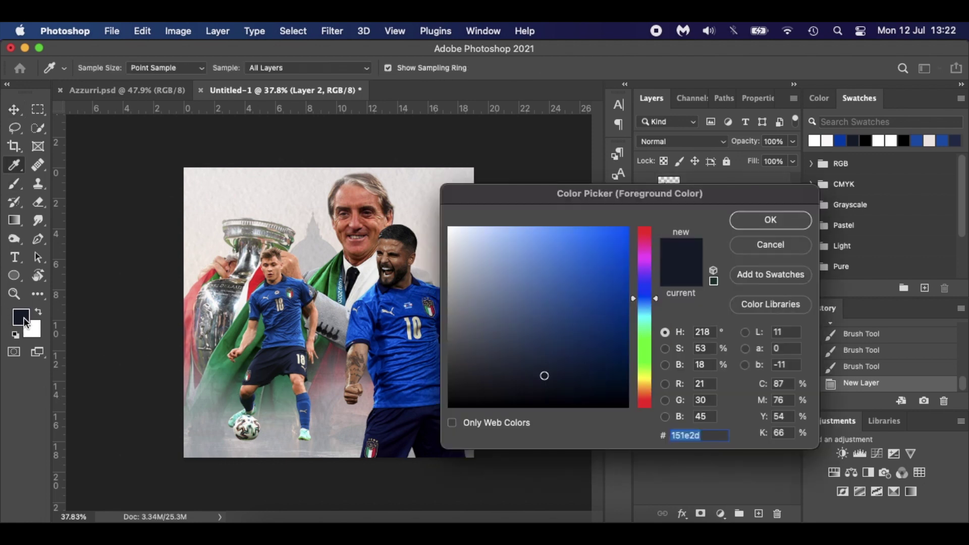
pyautogui.click(781, 246)
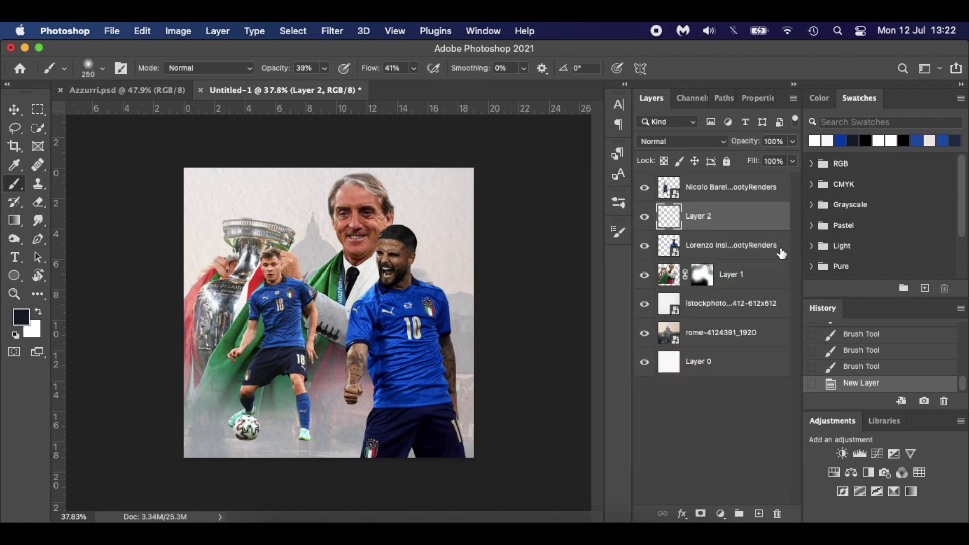
pyautogui.press('x')
pyautogui.press('d')
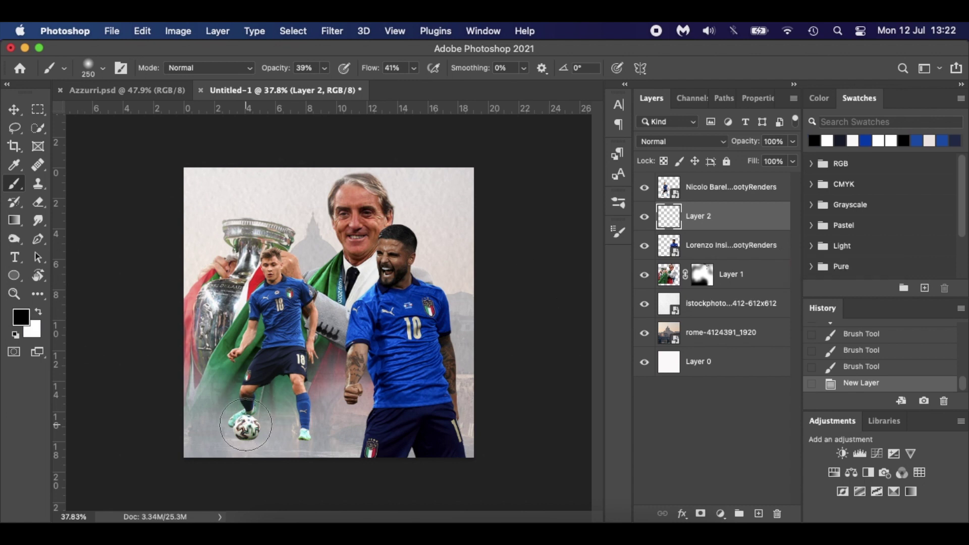
pyautogui.rightClick(262, 424)
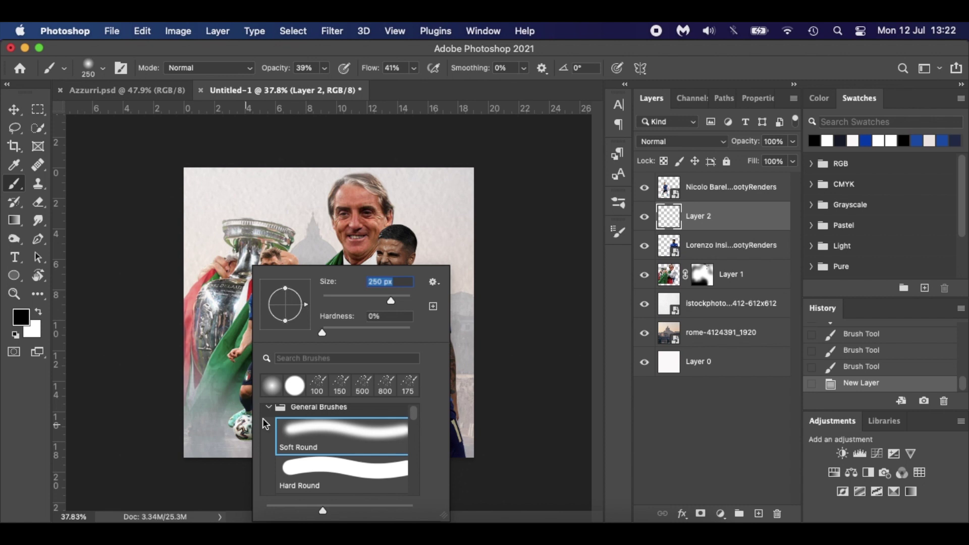
pyautogui.click(273, 387)
pyautogui.moveTo(286, 290); pyautogui.dragTo(286, 303)
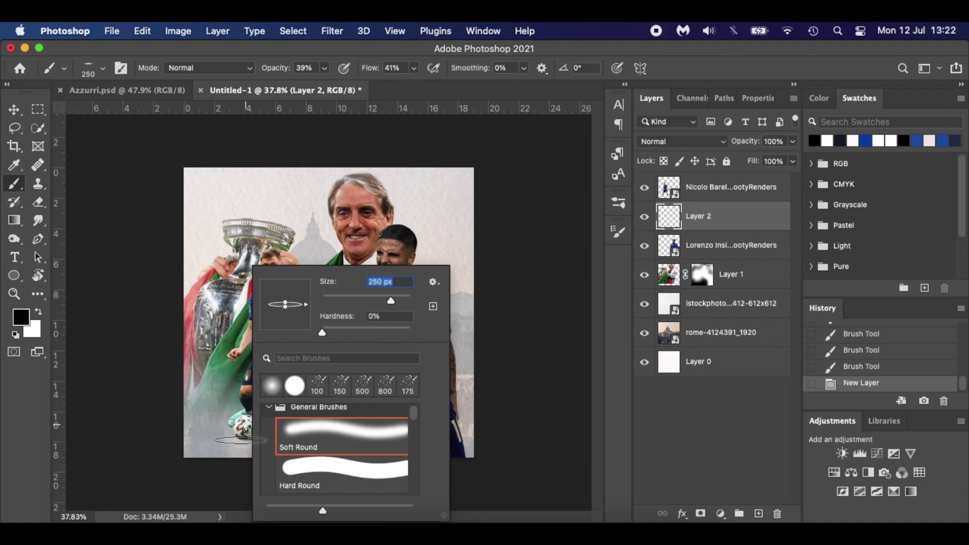
# Paint soft black ground shadows under the ball and the left player's feet on Layer 2
pyautogui.click(526, 142)
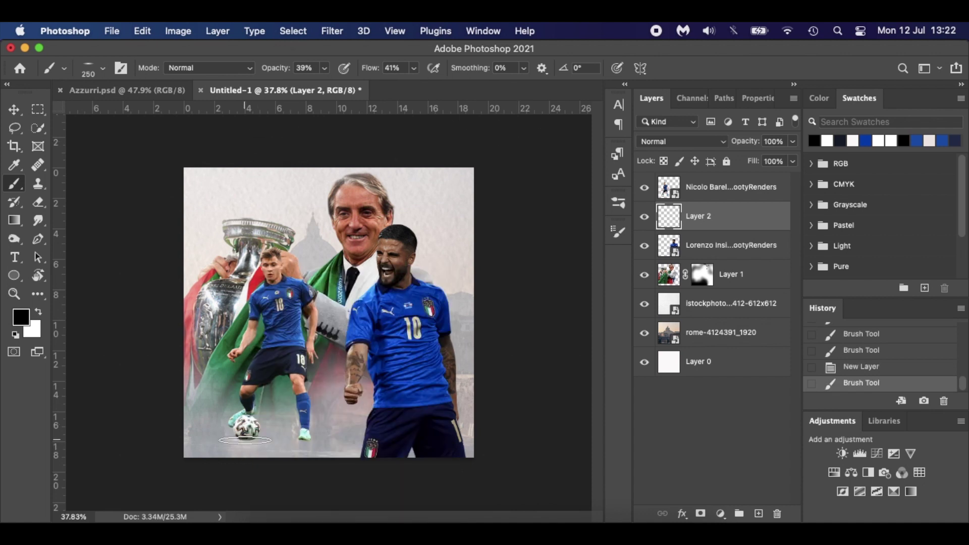
pyautogui.press('[')
pyautogui.press('[')
pyautogui.click(247, 439)
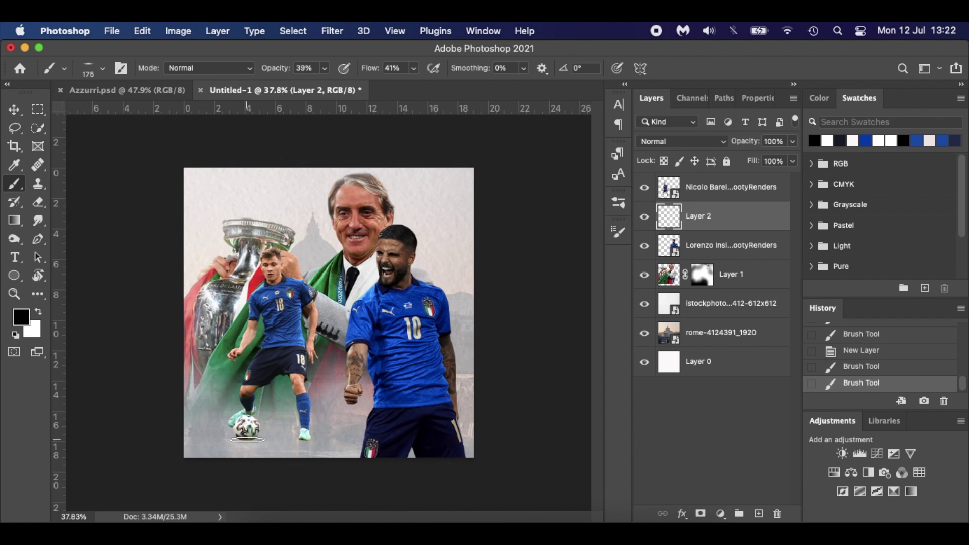
pyautogui.click(247, 440)
pyautogui.click(247, 439)
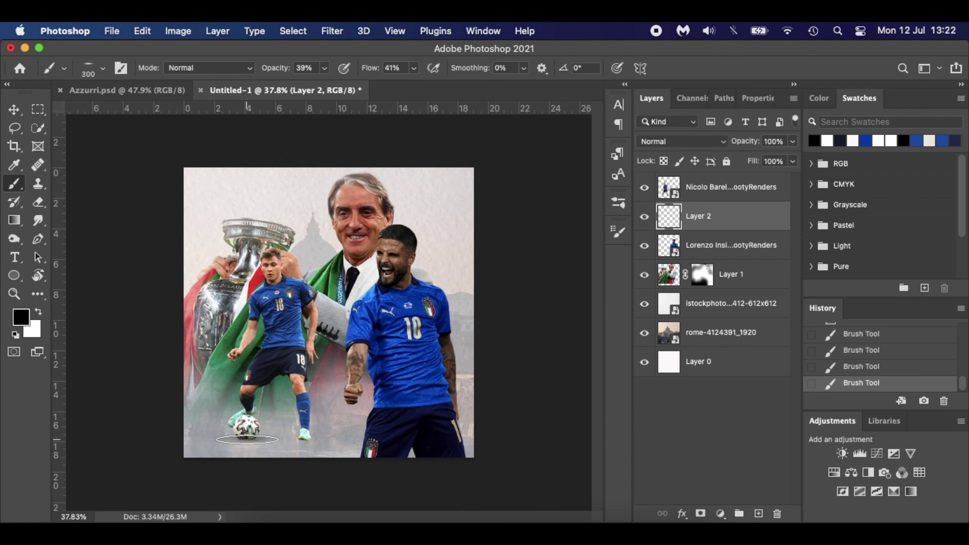
pyautogui.press(']')
pyautogui.press(']')
pyautogui.press(']')
pyautogui.press('[')
pyautogui.press('[')
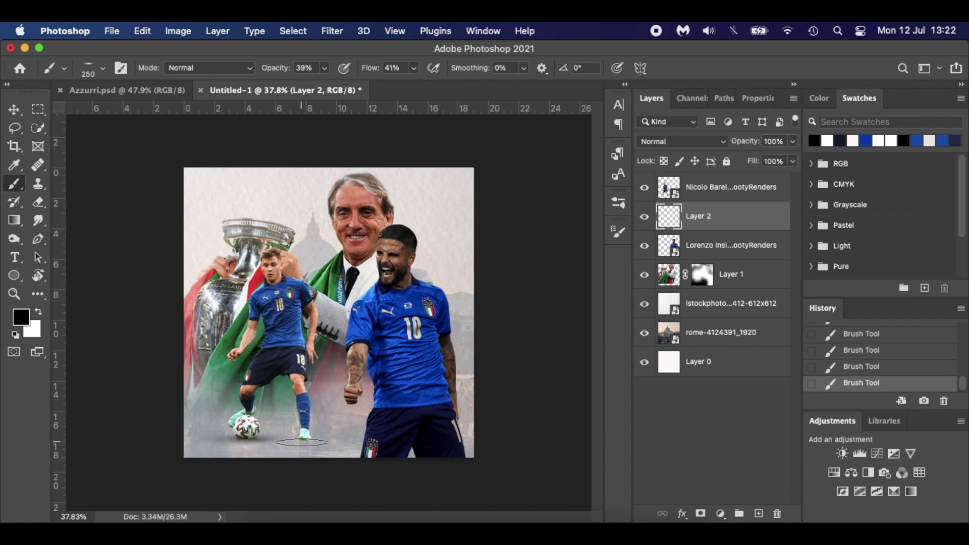
pyautogui.press('[')
pyautogui.press(']')
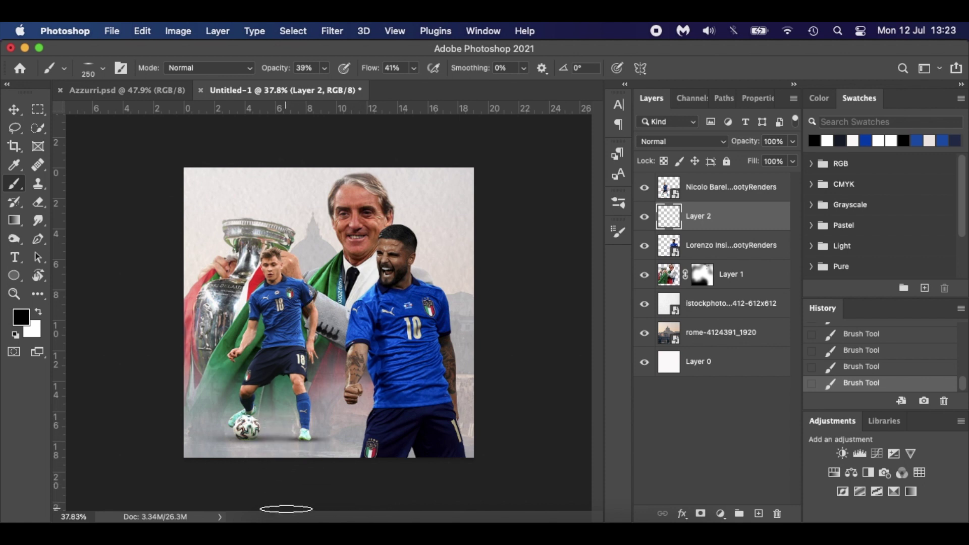
pyautogui.press('v')
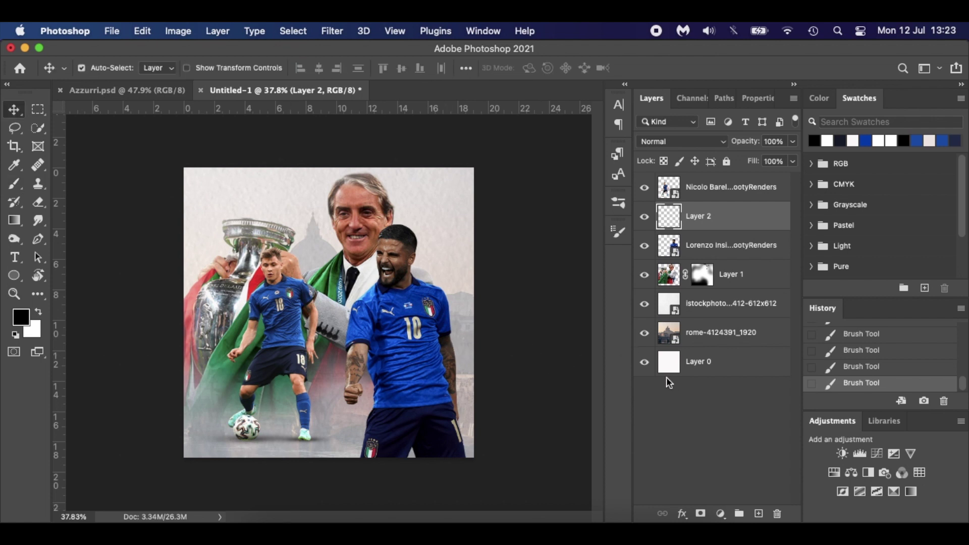
# Rename Layer 2 to 'Shadow' and select the istockphoto texture layer
pyautogui.click(756, 305)
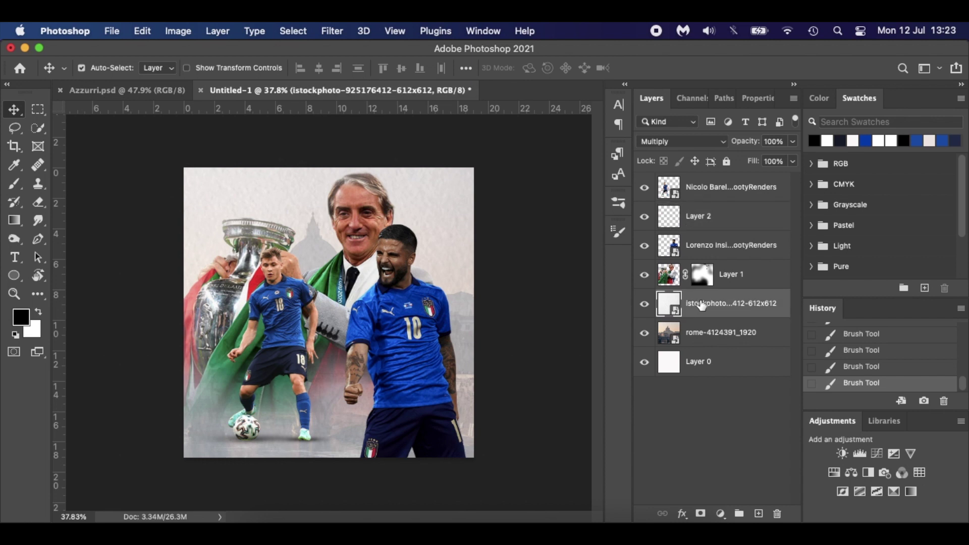
pyautogui.doubleClick(707, 218)
pyautogui.write('Sh')
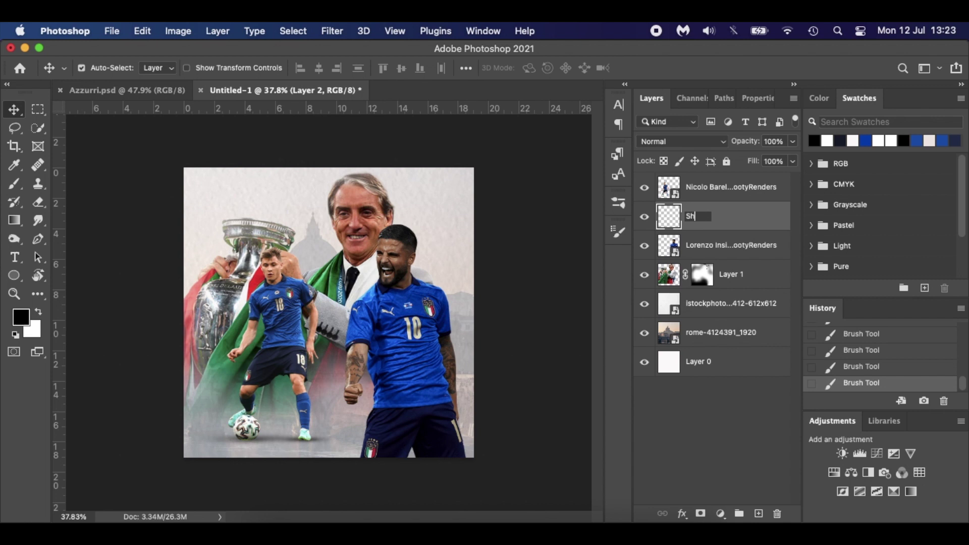
pyautogui.write('adow')
pyautogui.press('Return')
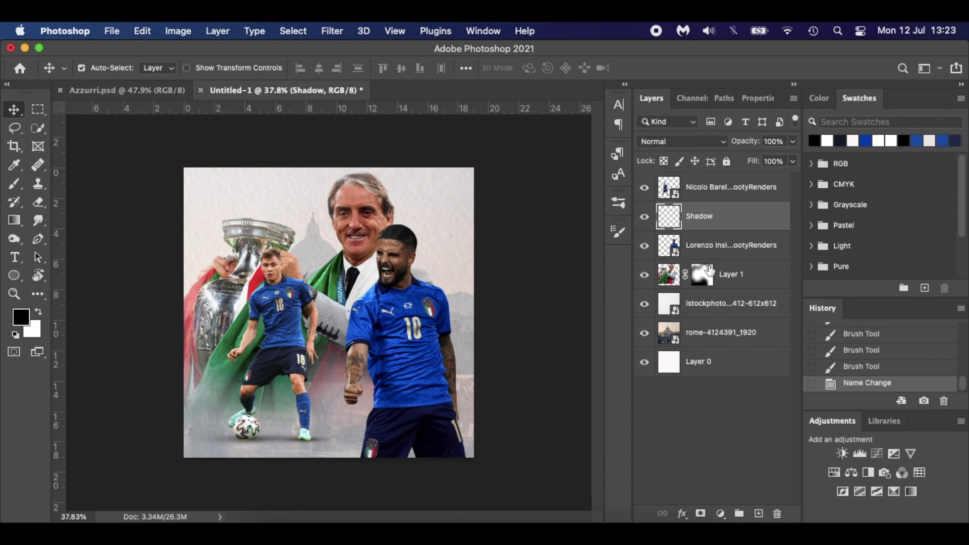
pyautogui.click(750, 308)
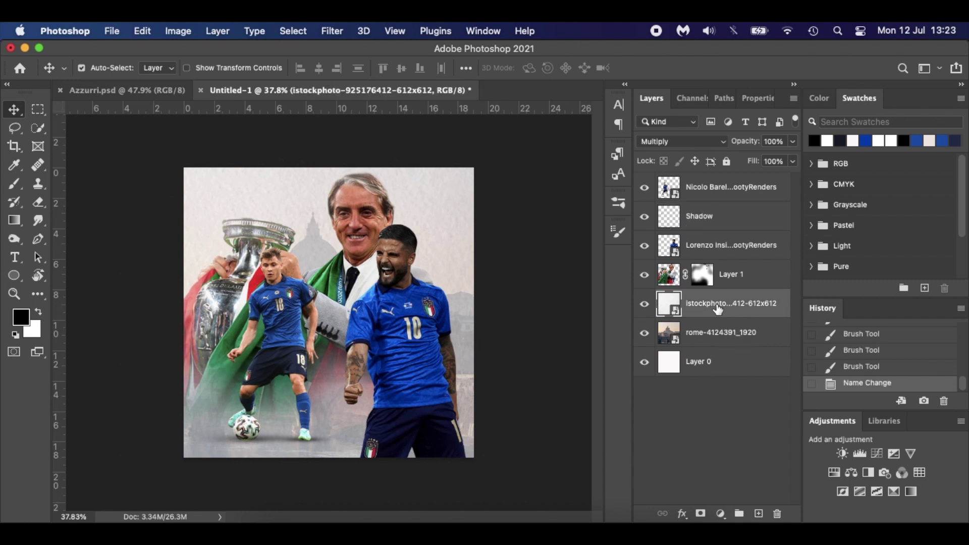
# Add a new empty layer above the istockphoto texture and bring up the brush library
pyautogui.click(758, 513)
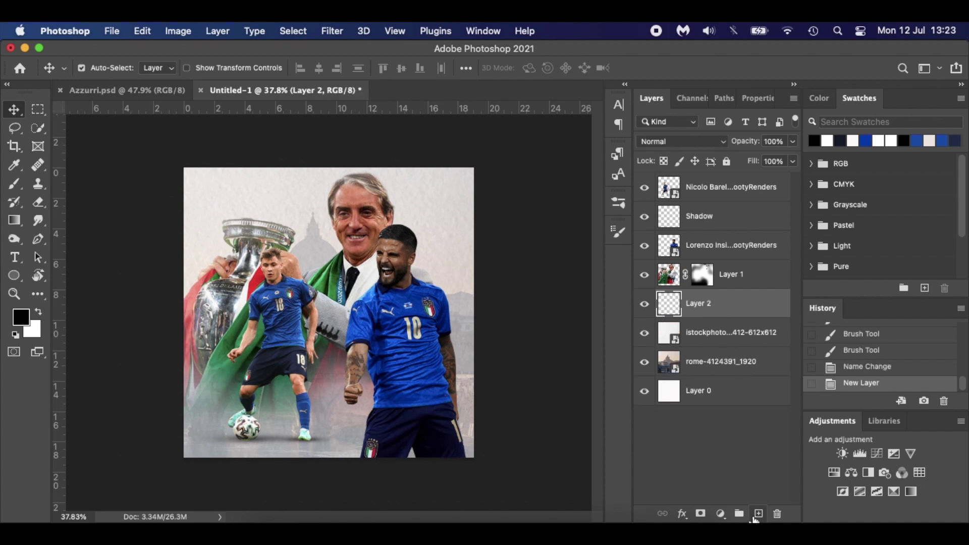
pyautogui.press('b')
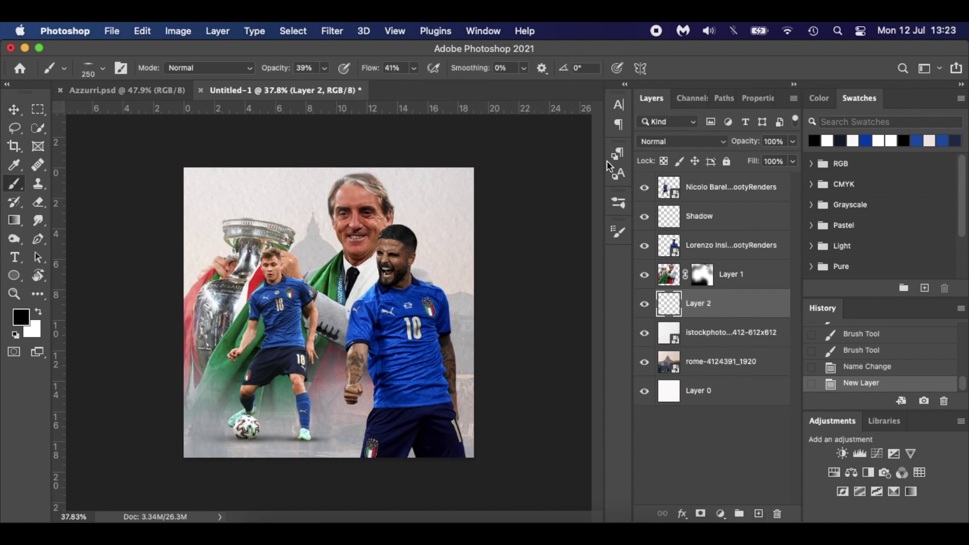
pyautogui.click(620, 204)
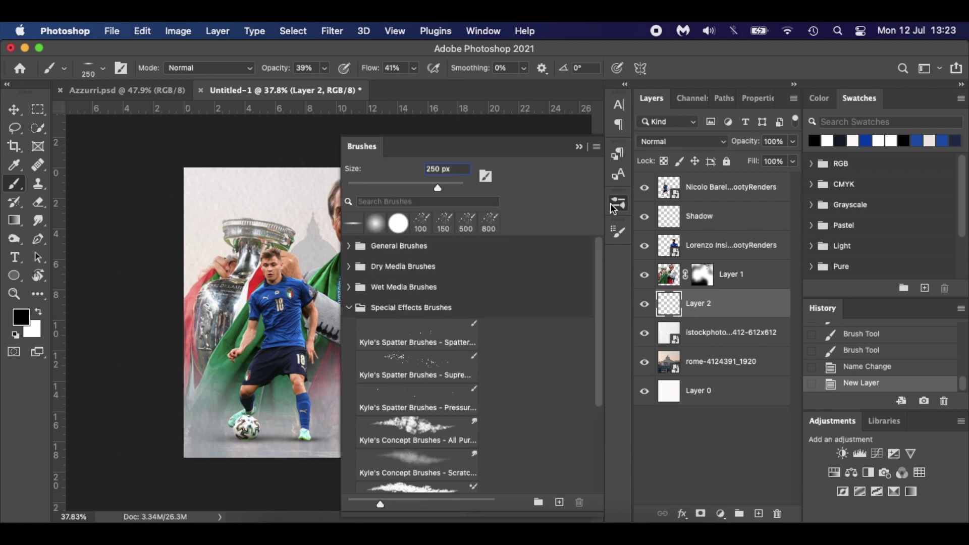
pyautogui.click(475, 31)
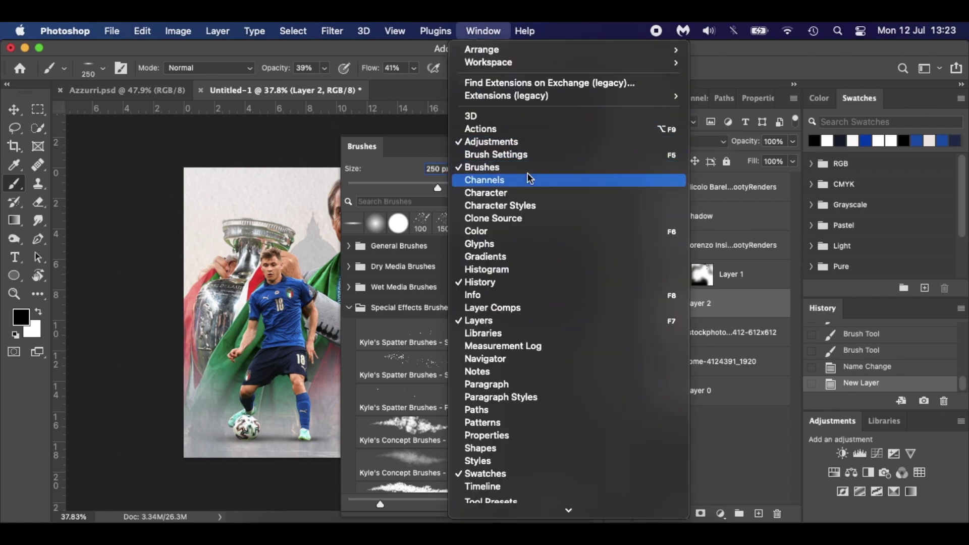
pyautogui.click(393, 171)
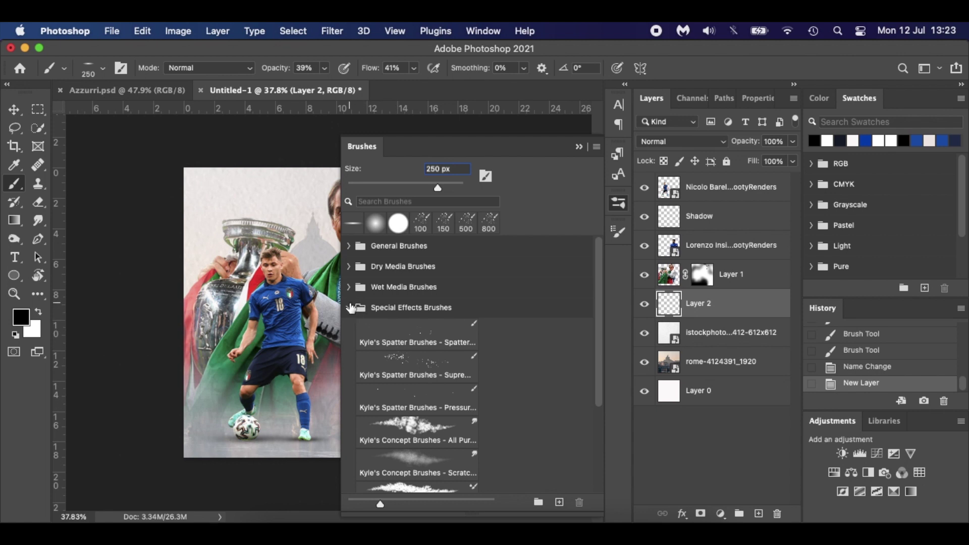
# Load the 284 px black spatter texture brush and paint one spatter dab near the coach
pyautogui.click(410, 414)
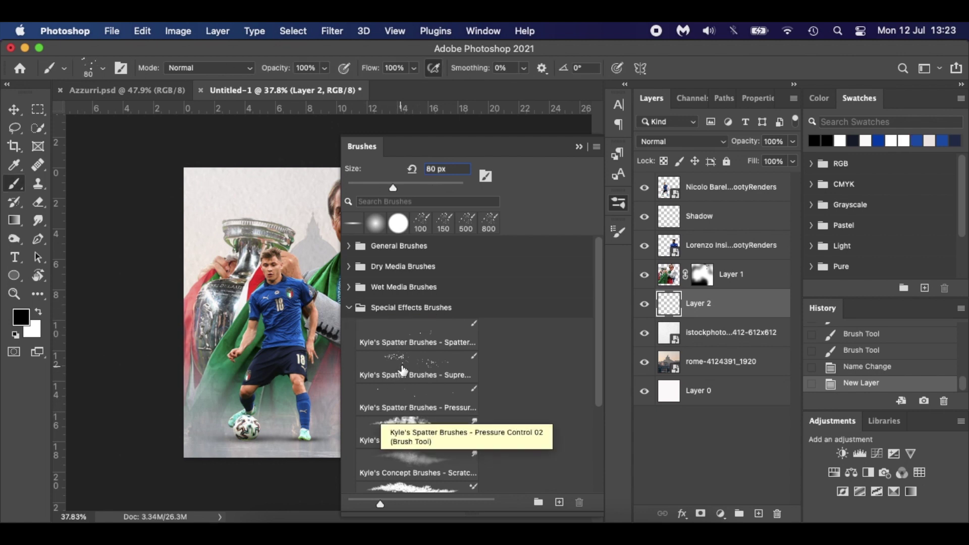
pyautogui.click(418, 367)
pyautogui.click(420, 222)
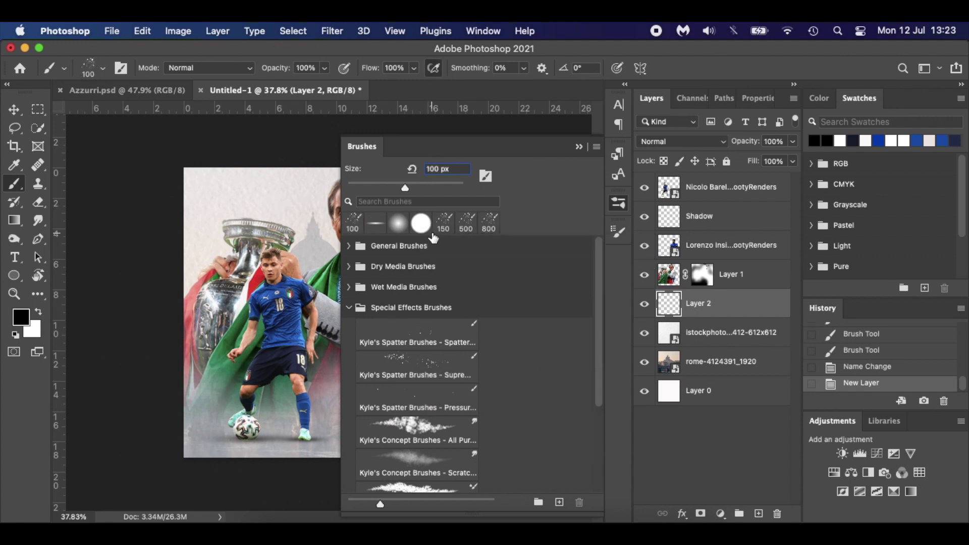
pyautogui.click(597, 148)
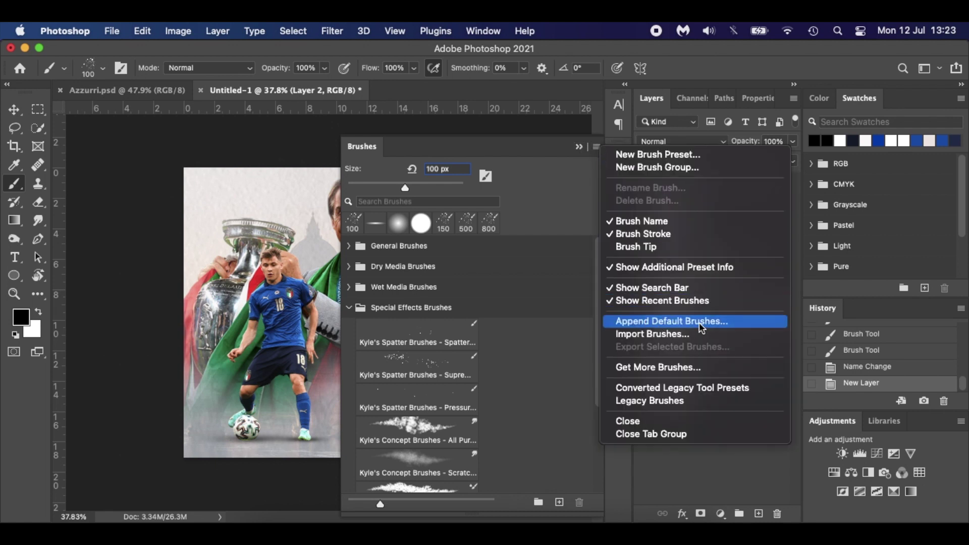
pyautogui.click(540, 189)
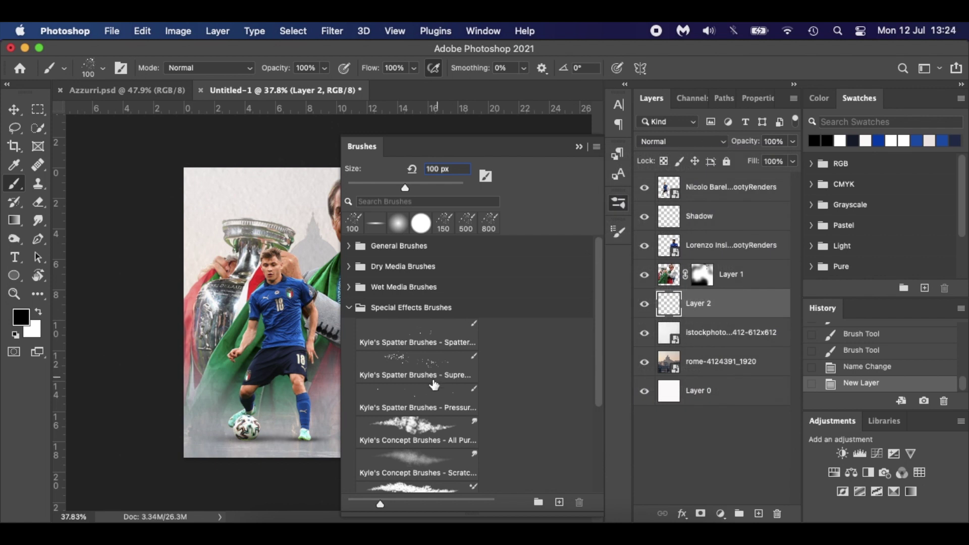
pyautogui.click(416, 367)
pyautogui.click(299, 264)
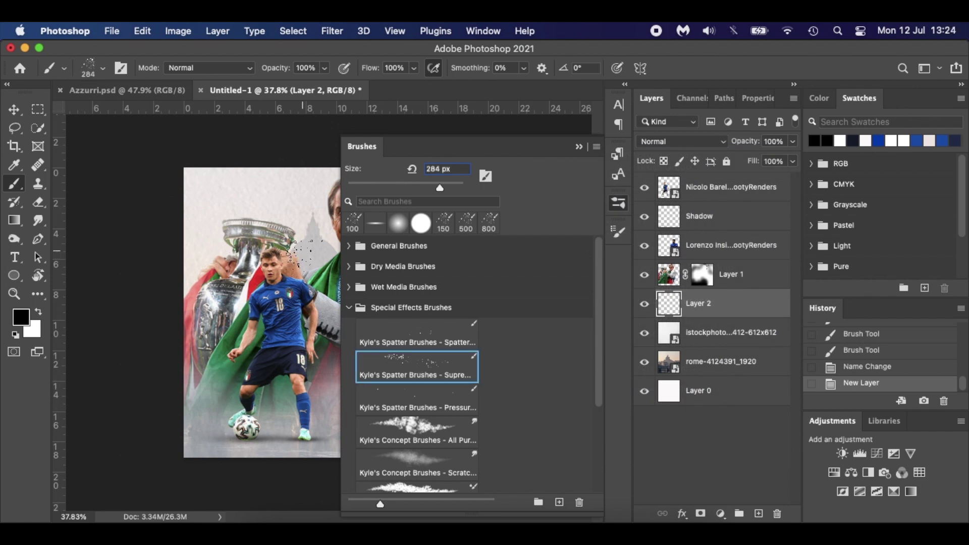
pyautogui.click(576, 146)
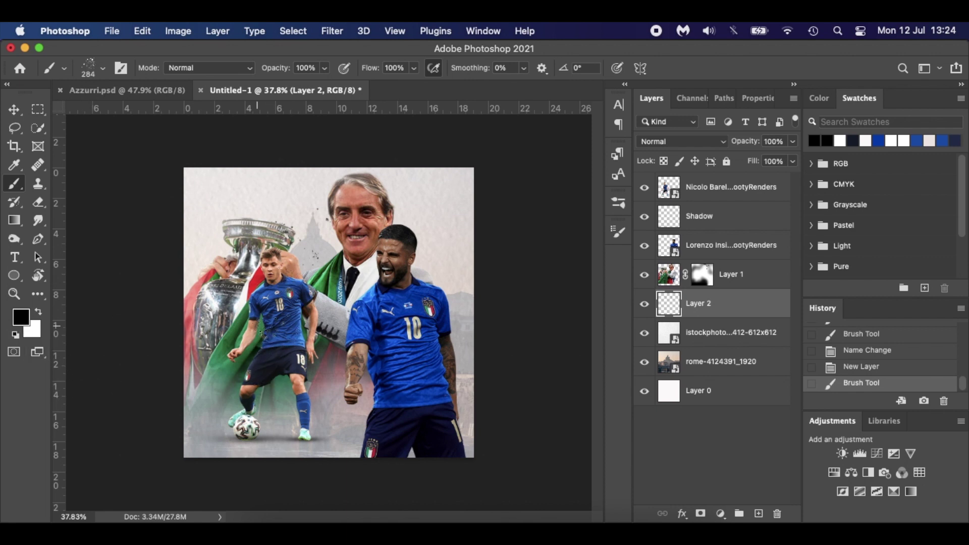
# Sample the dark navy of the player's shorts and spatter it around the ball
pyautogui.press('super+z')
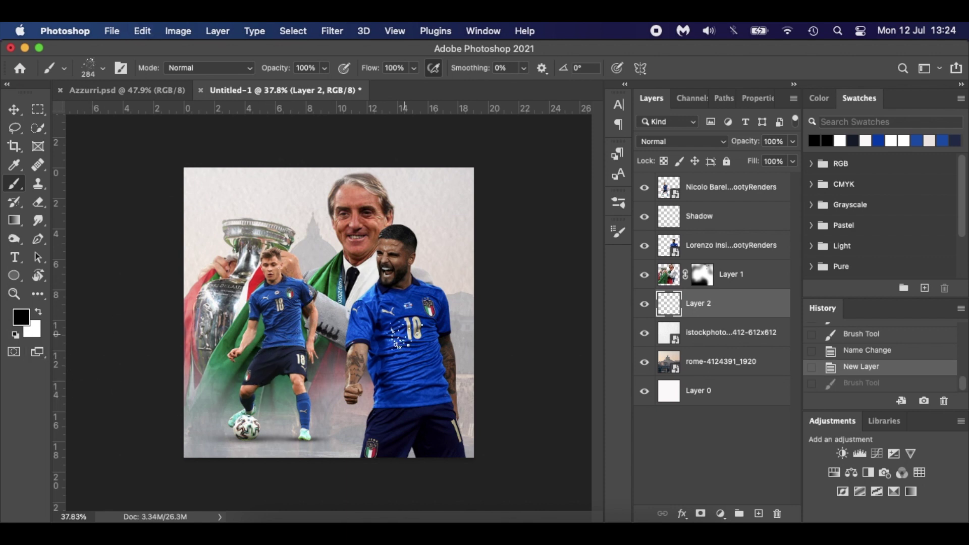
pyautogui.press('i')
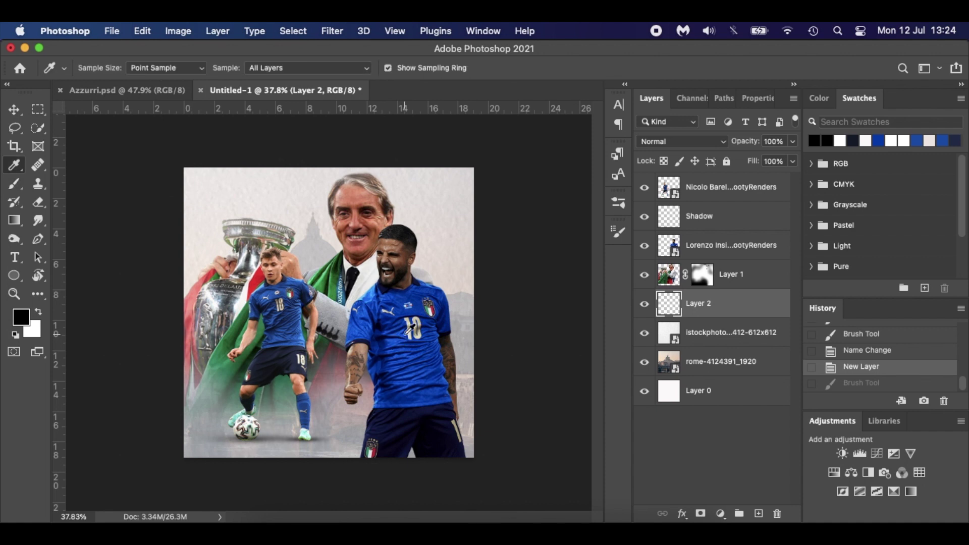
pyautogui.click(394, 448)
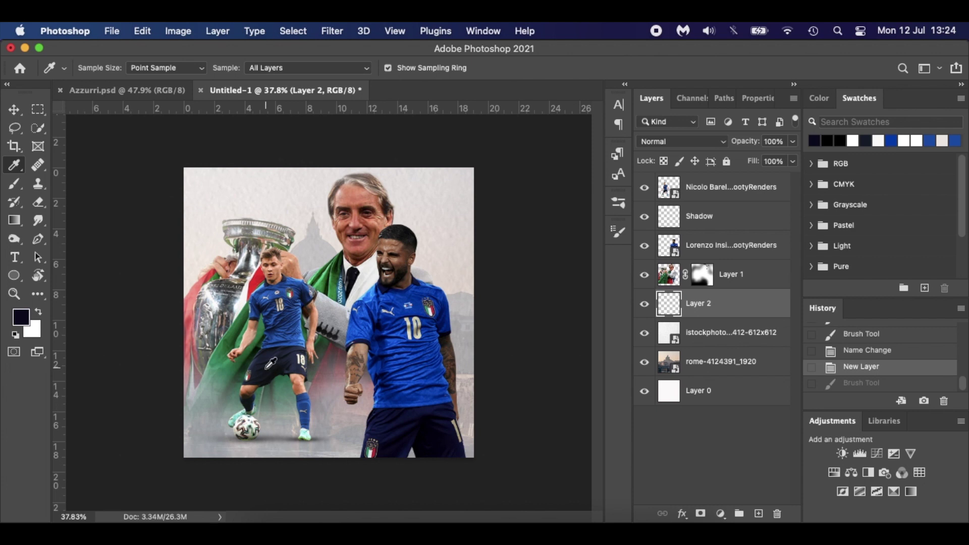
pyautogui.press('b')
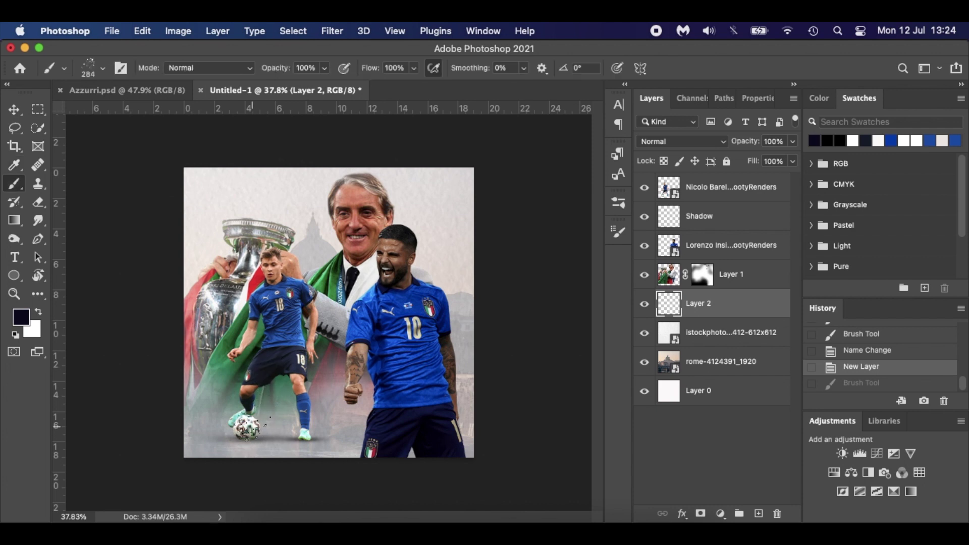
pyautogui.click(246, 429)
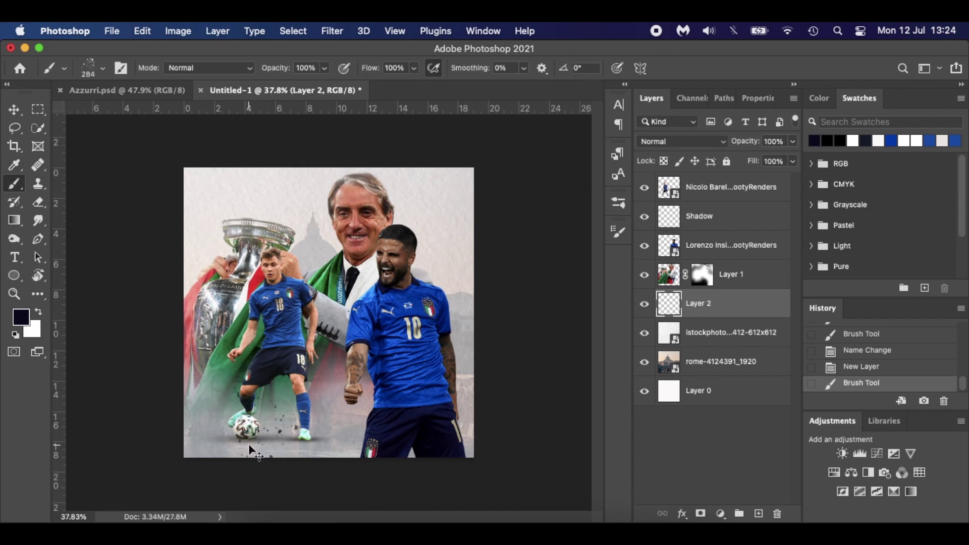
pyautogui.press('super+z')
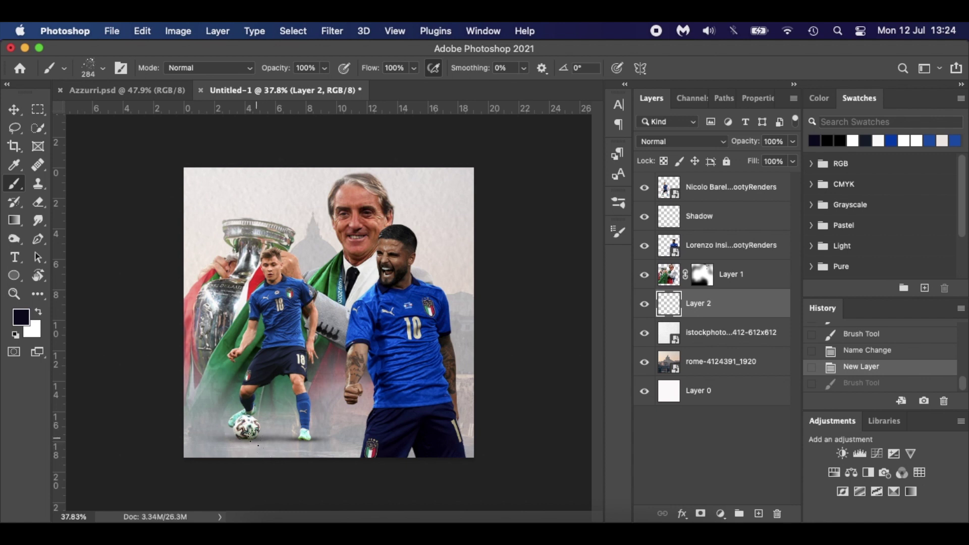
pyautogui.press('super+shift+z')
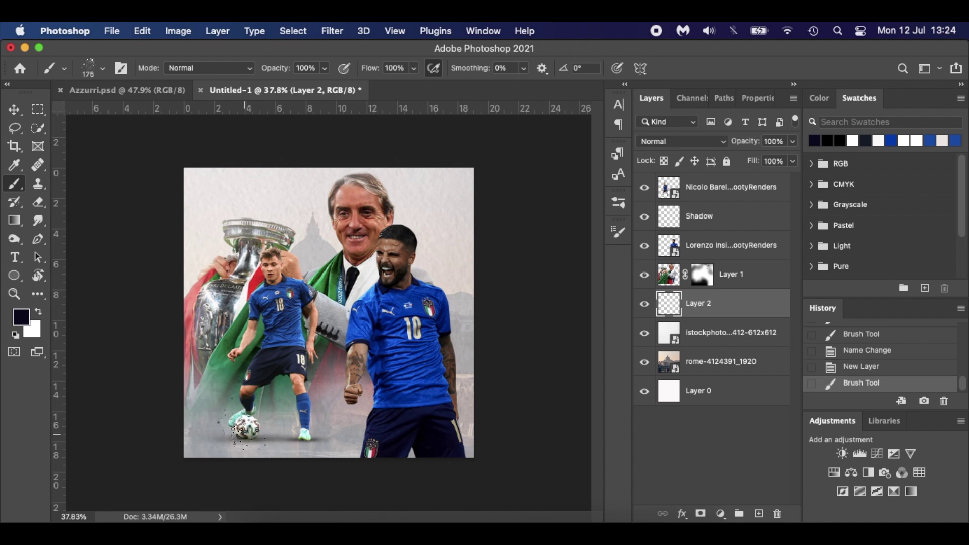
pyautogui.click(243, 434)
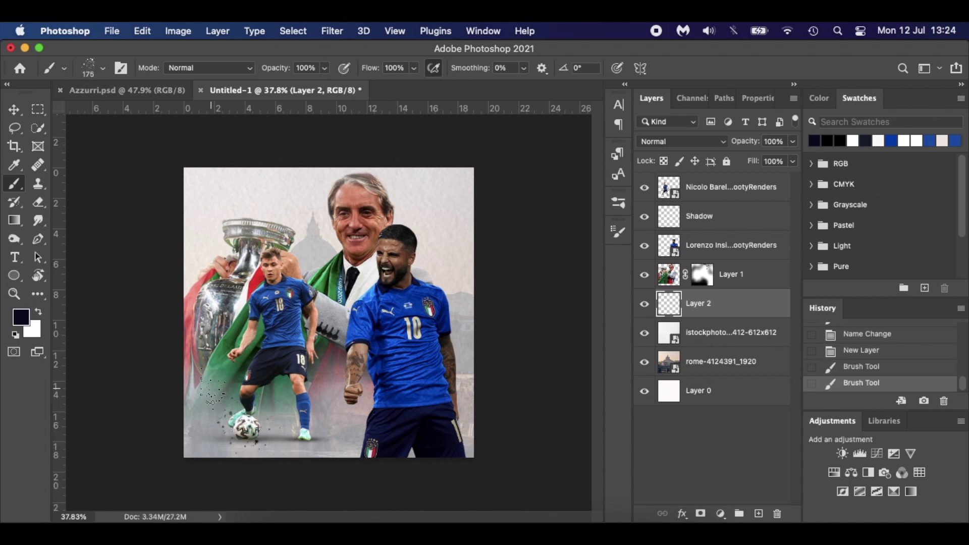
# Add larger spatters above the trophy and around the right-hand player, undoing the last few dabs
pyautogui.press(']')
pyautogui.press(']')
pyautogui.press(']')
pyautogui.press(']')
pyautogui.press(']')
pyautogui.moveTo(237, 238)
pyautogui.mouseDown()
pyautogui.moveTo(205, 223)
pyautogui.moveTo(227, 227)
pyautogui.mouseUp()
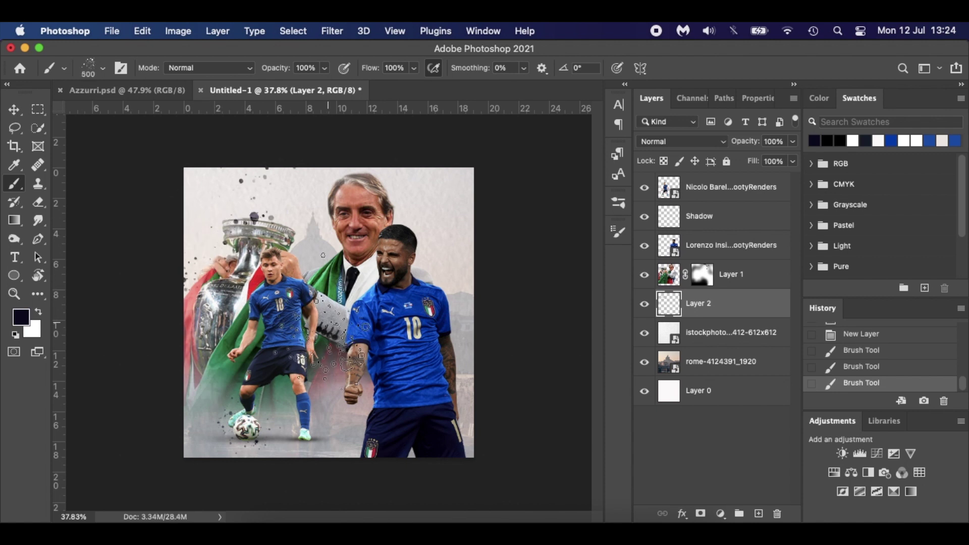
pyautogui.click(335, 333)
pyautogui.click(383, 381)
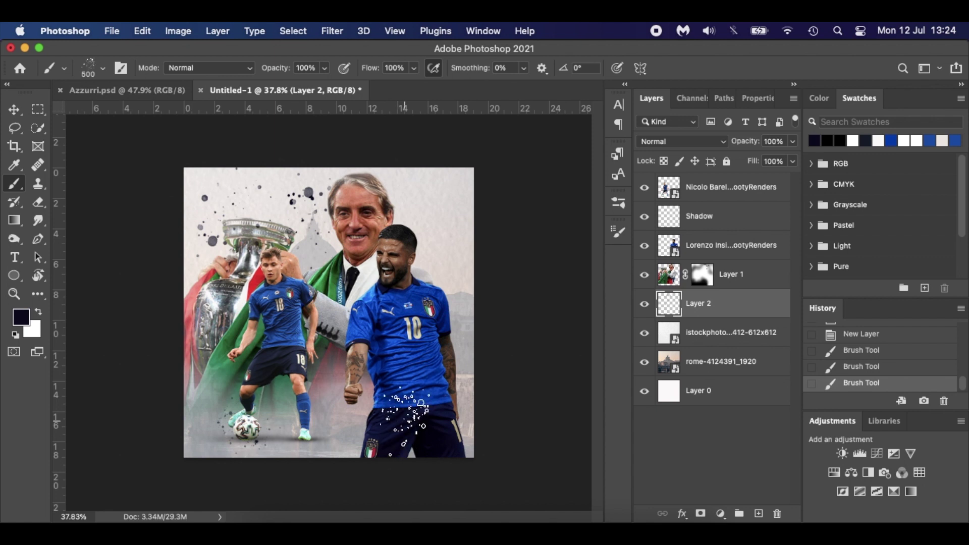
pyautogui.click(455, 429)
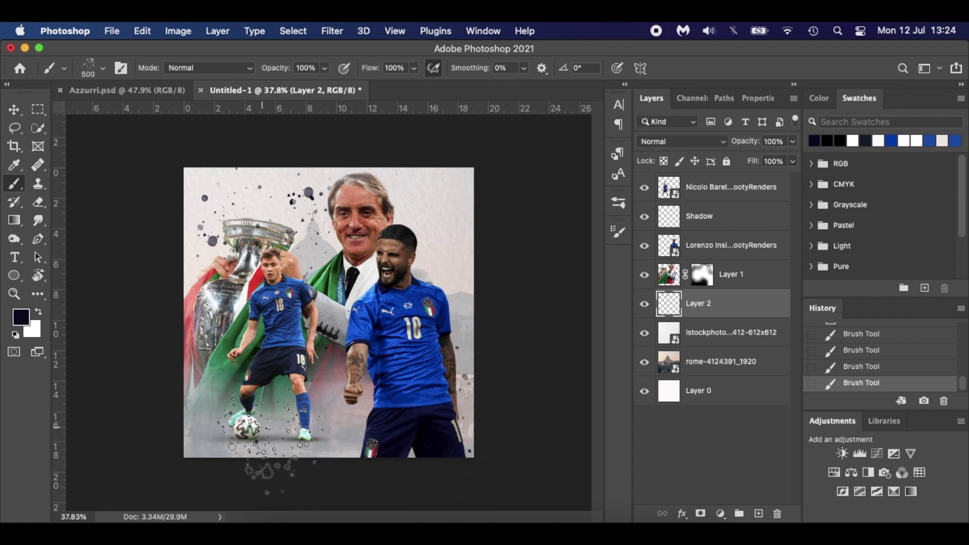
pyautogui.click(312, 442)
pyautogui.press('[')
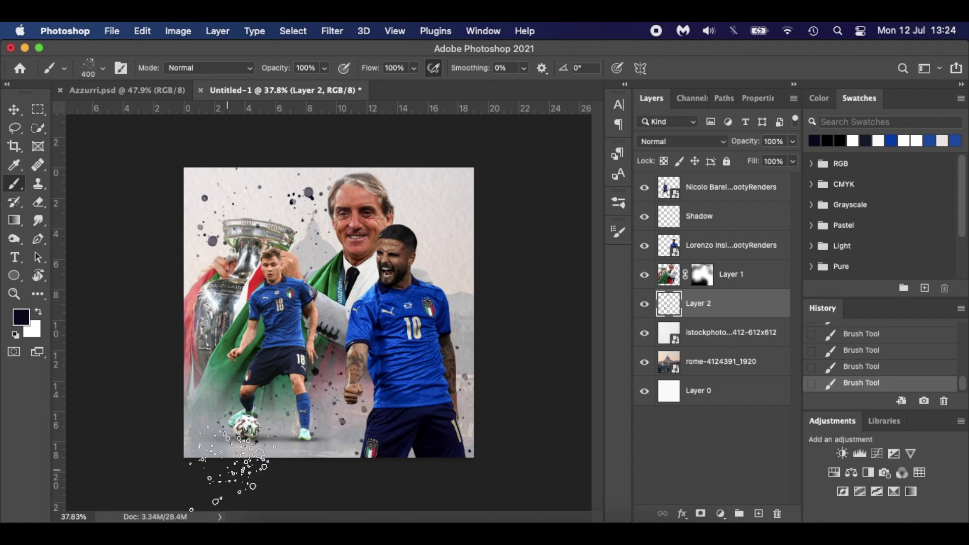
pyautogui.hotkey('ctrl', 'z')
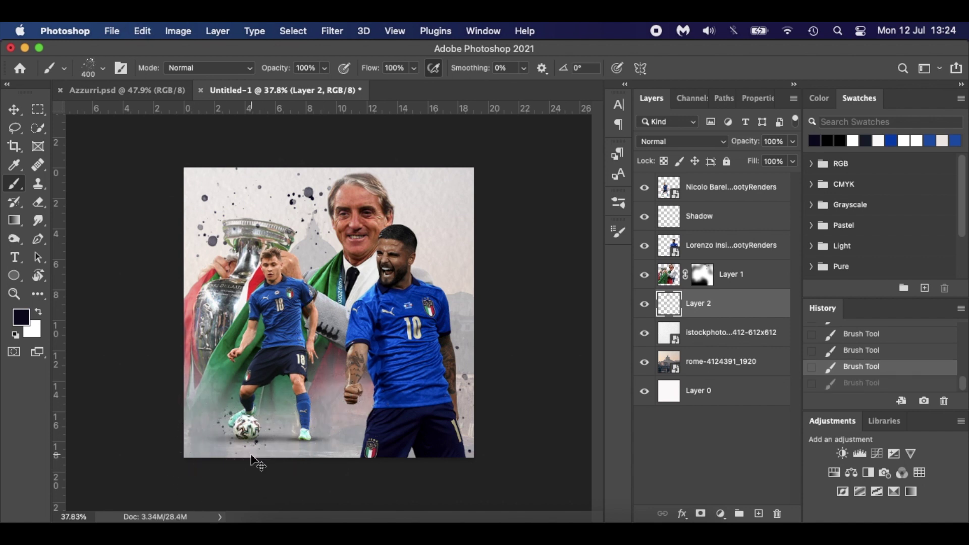
pyautogui.hotkey('ctrl', 'z')
pyautogui.hotkey('ctrl', 'z')
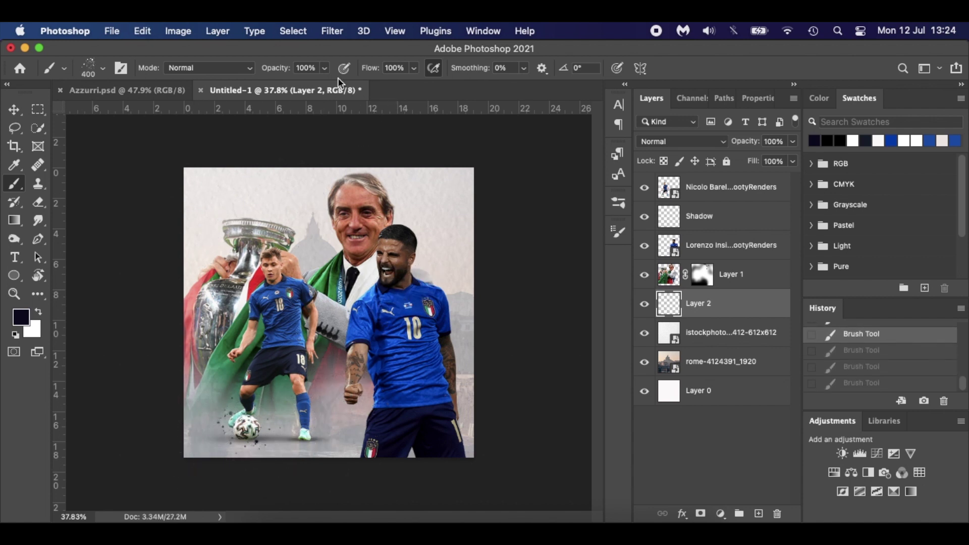
# Paint fainter 65% opacity spatters along the bottom, the player's forearm and above his head
pyautogui.press('Return')
pyautogui.press('Return')
pyautogui.moveTo(174, 432); pyautogui.dragTo(313, 500)
pyautogui.moveTo(445, 418); pyautogui.dragTo(452, 433)
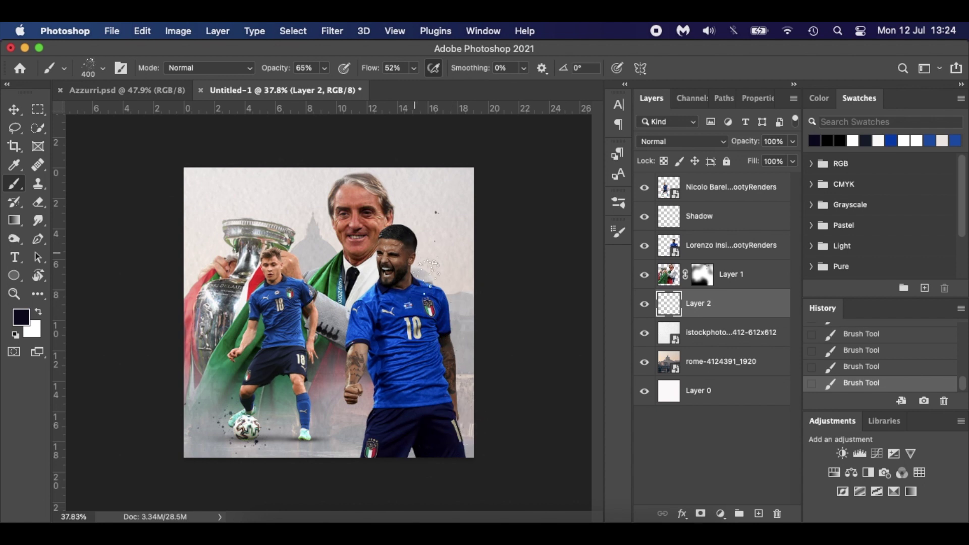
pyautogui.click(434, 247)
# Compare with Azzurri.psd, then add a 600-size spatter beside the player's shoulder
pyautogui.press('[')
pyautogui.press('[')
pyautogui.rightClick(361, 453)
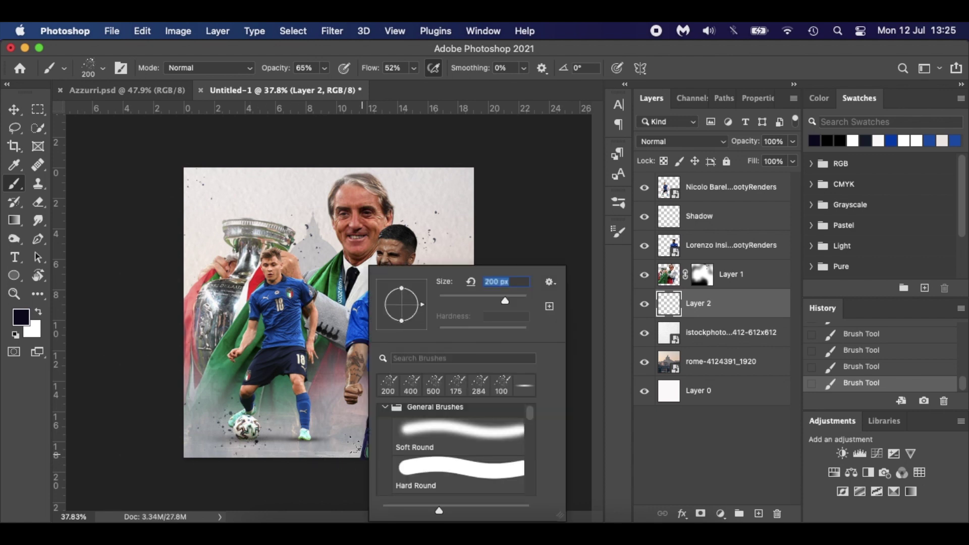
pyautogui.press('Escape')
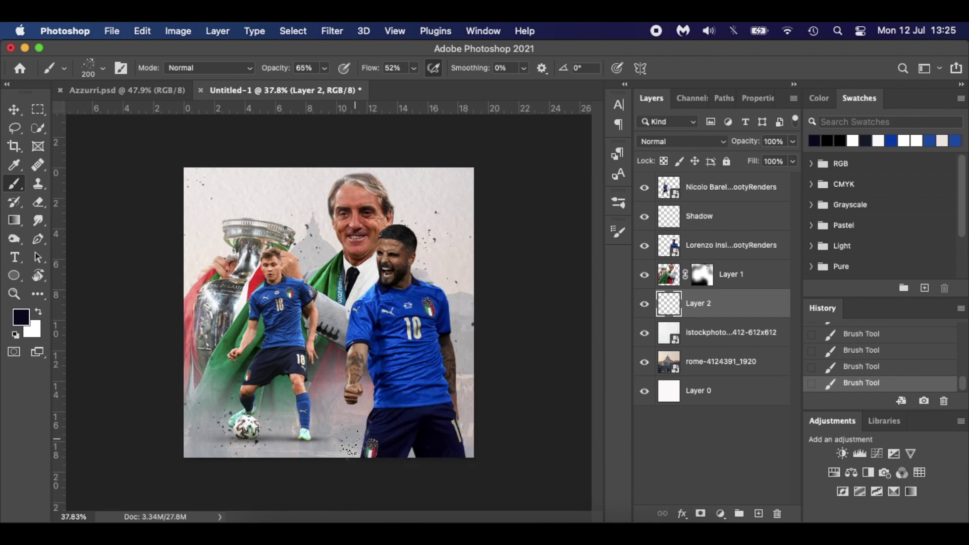
pyautogui.click(162, 89)
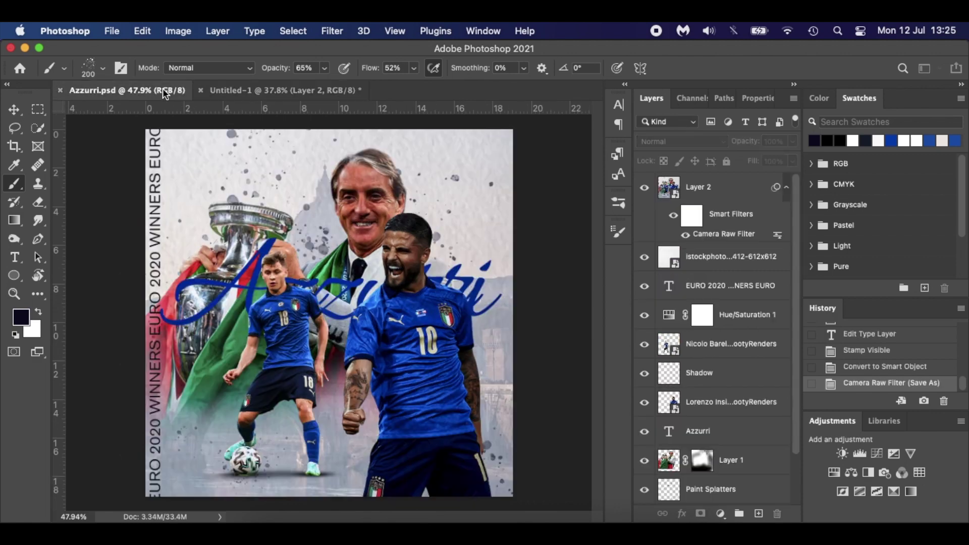
pyautogui.click(298, 90)
pyautogui.press(']')
pyautogui.press(']')
pyautogui.press(']')
pyautogui.press(']')
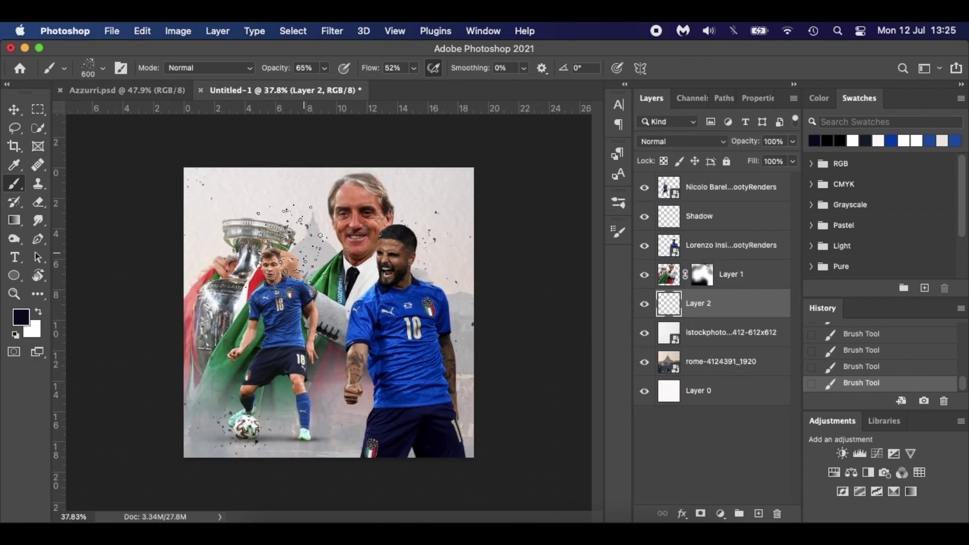
pyautogui.click(262, 234)
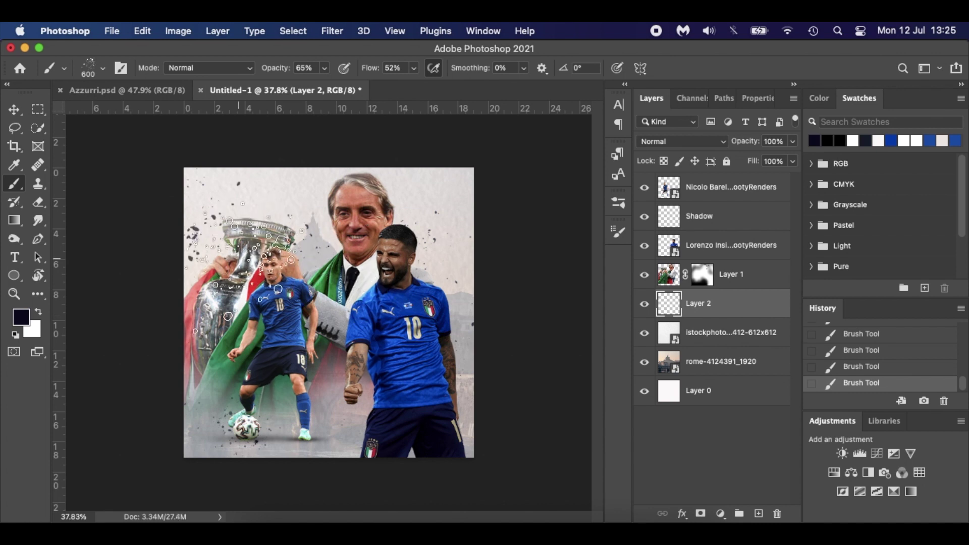
pyautogui.press('super+z')
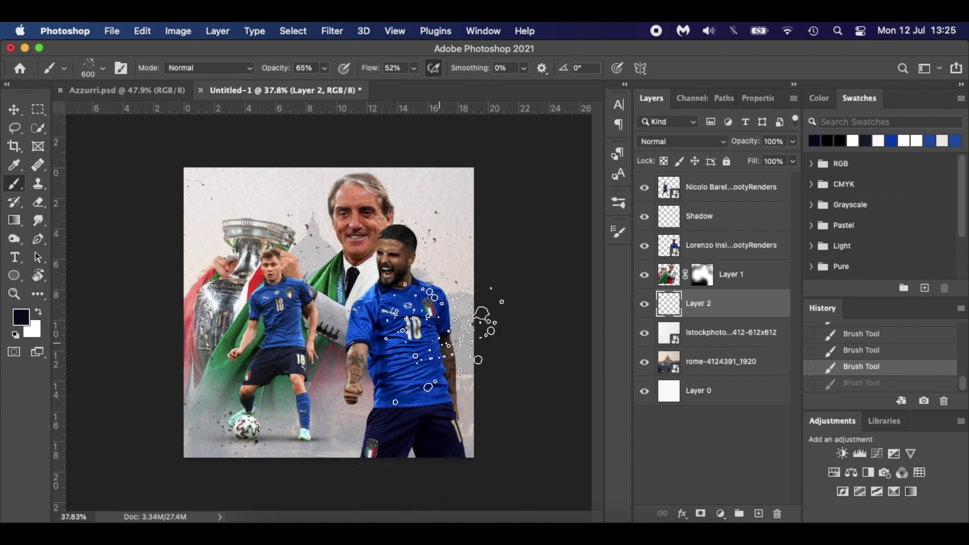
pyautogui.click(443, 328)
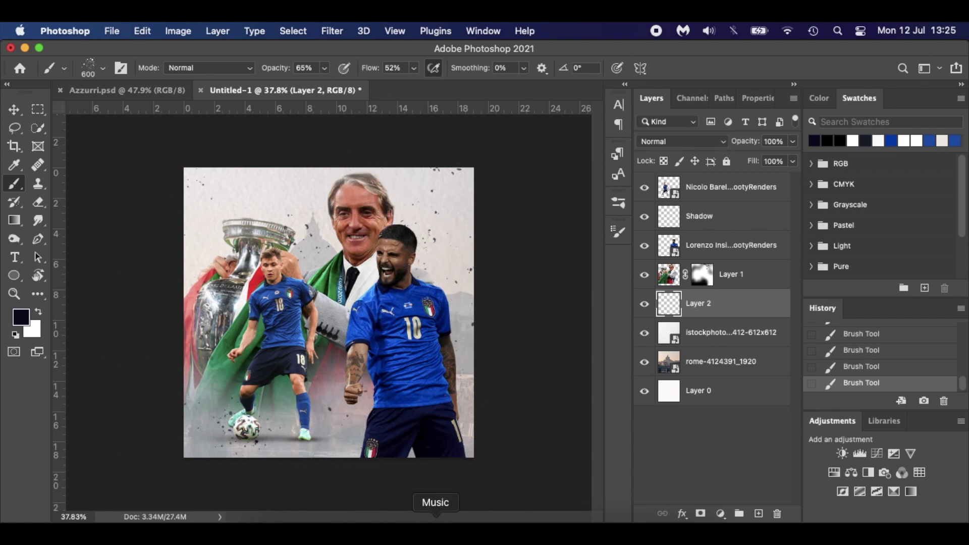
# Fade the splatter layer to 76% opacity and rename it Splatters
pyautogui.click(645, 303)
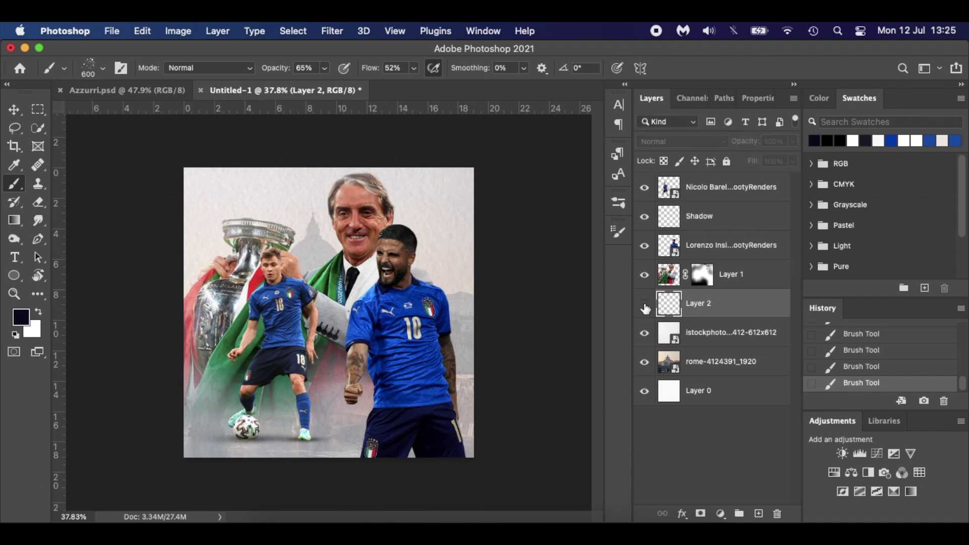
pyautogui.click(645, 303)
pyautogui.click(159, 89)
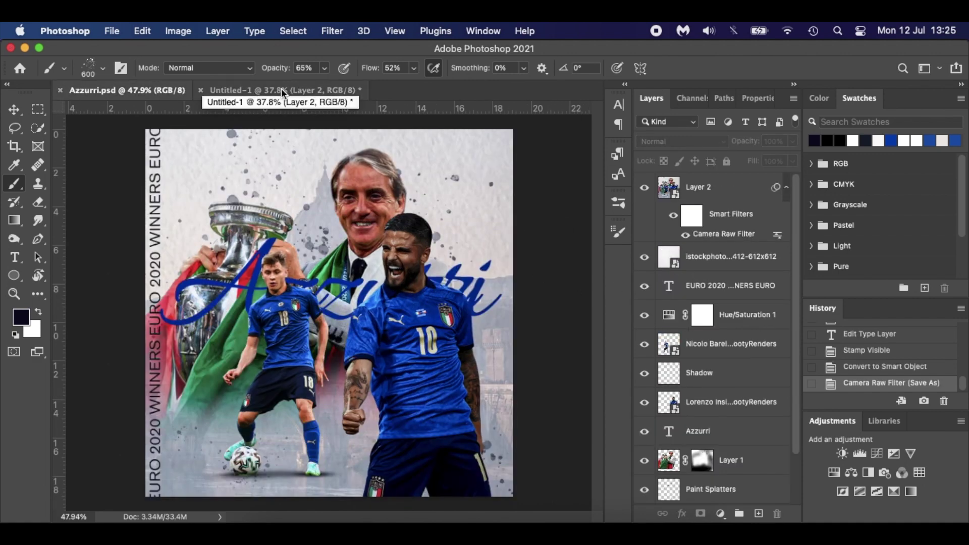
pyautogui.click(227, 90)
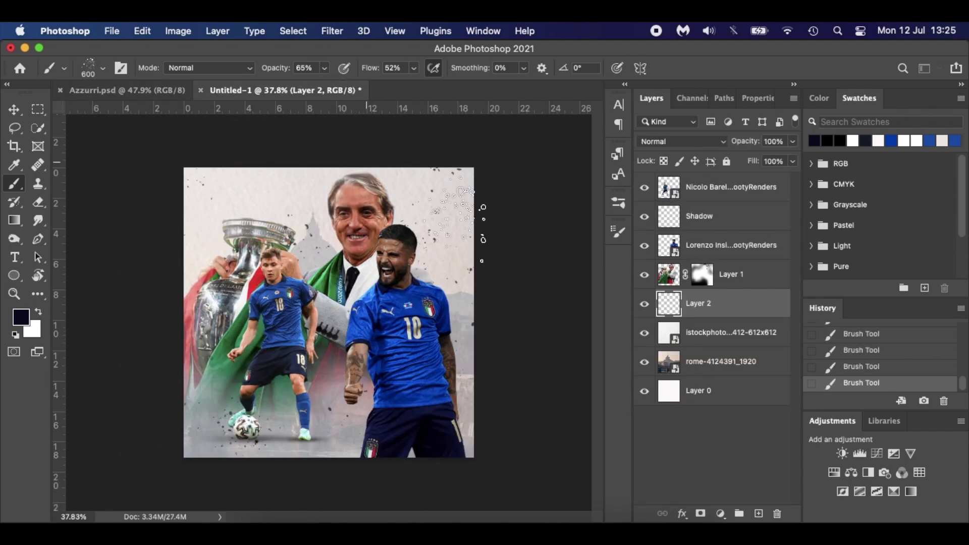
pyautogui.moveTo(752, 144); pyautogui.dragTo(735, 146)
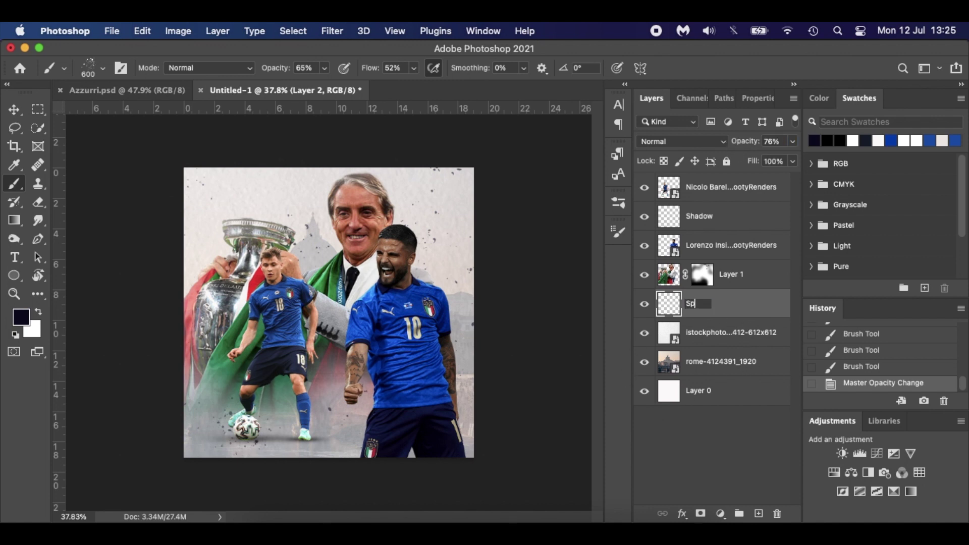
pyautogui.write('s')
pyautogui.press('Return')
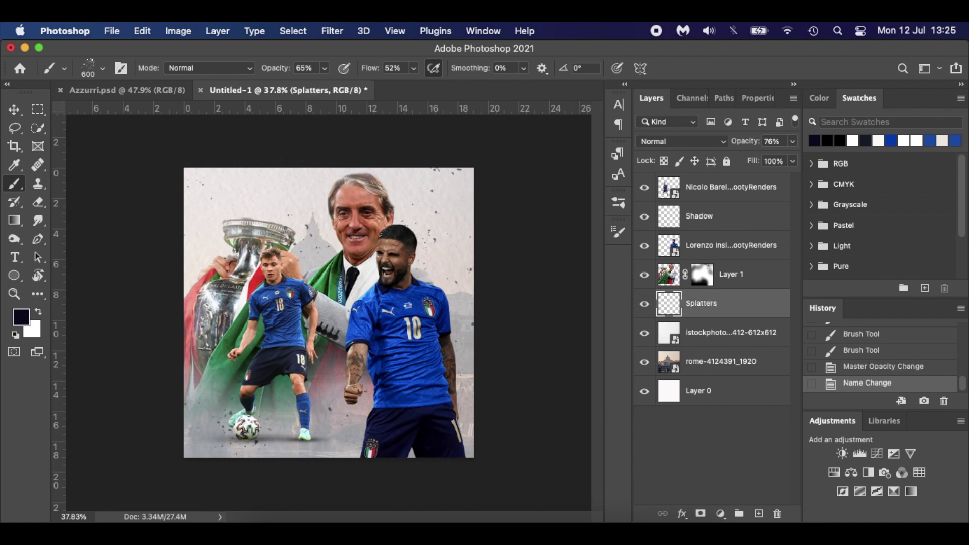
pyautogui.click(760, 286)
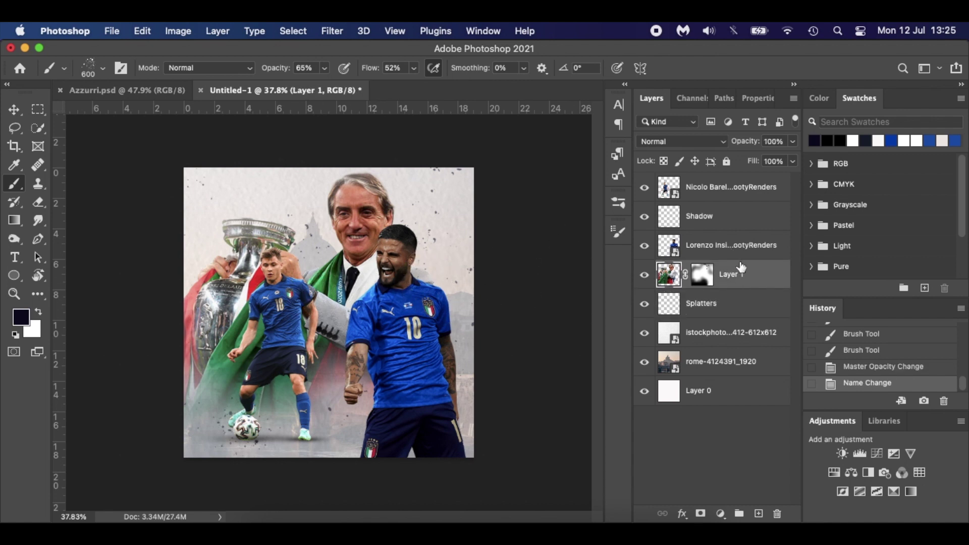
# Add a new layer and start a blue (0042b2) 200 pt Allura text layer mid-poster
pyautogui.click(758, 513)
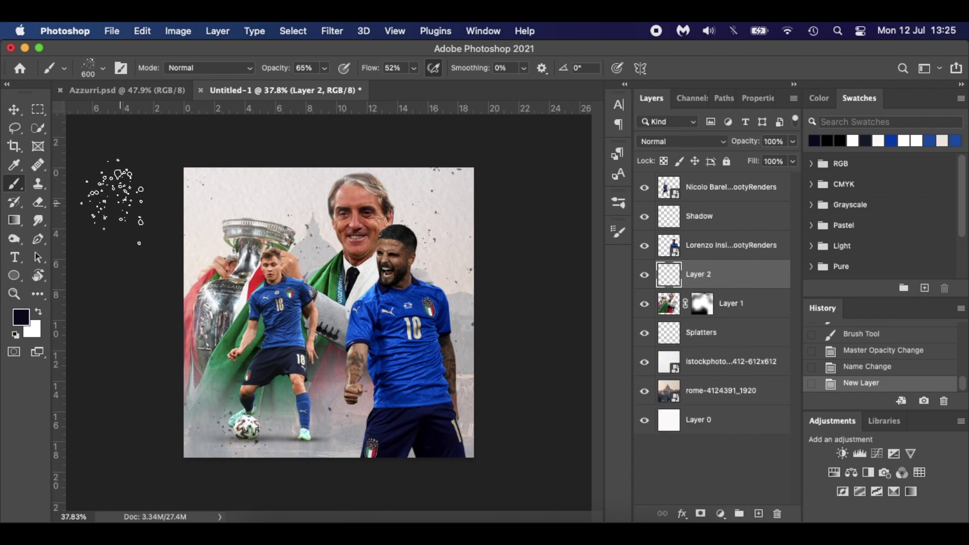
pyautogui.press('t')
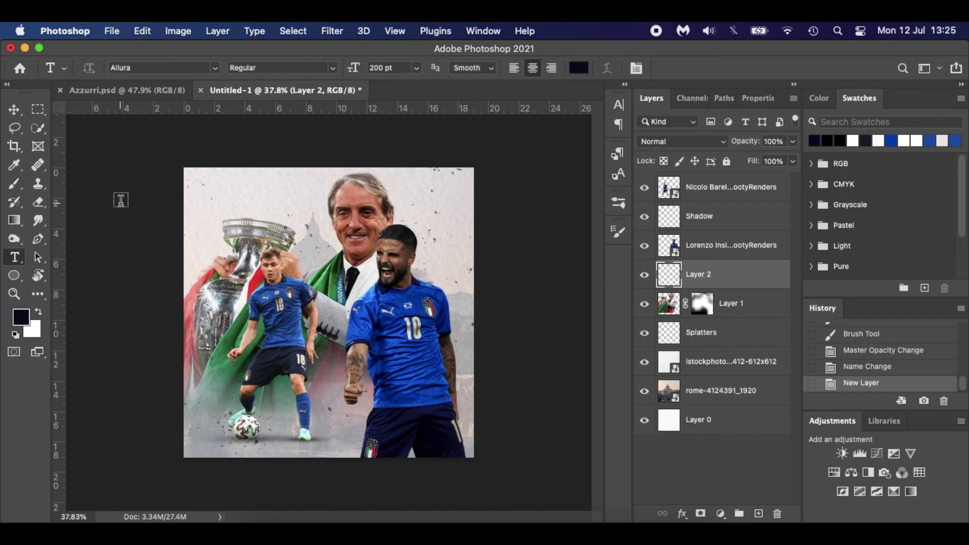
pyautogui.click(216, 68)
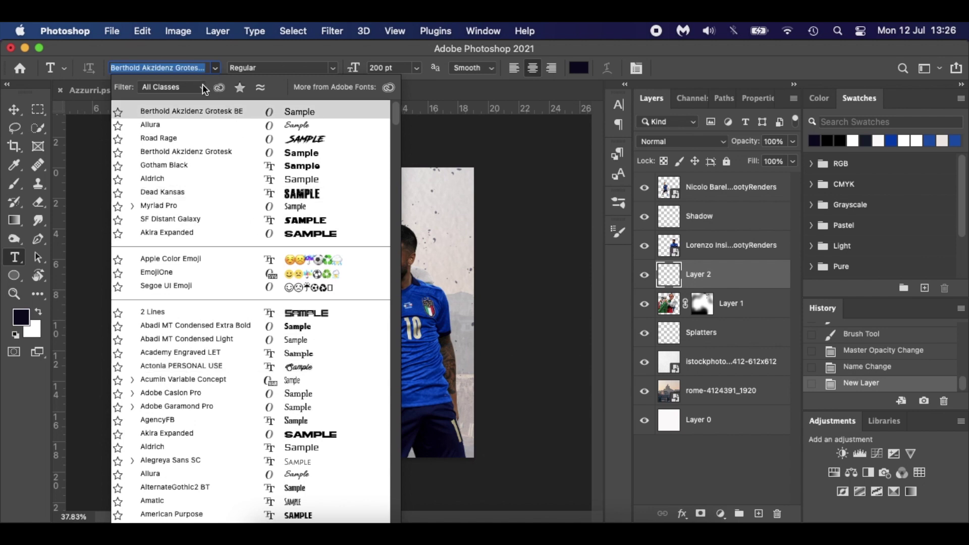
pyautogui.click(180, 124)
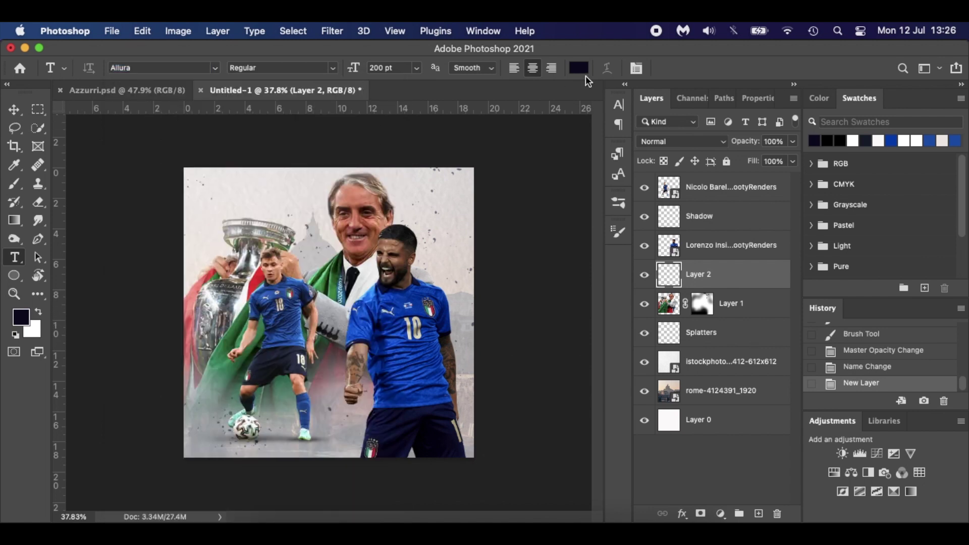
pyautogui.click(891, 141)
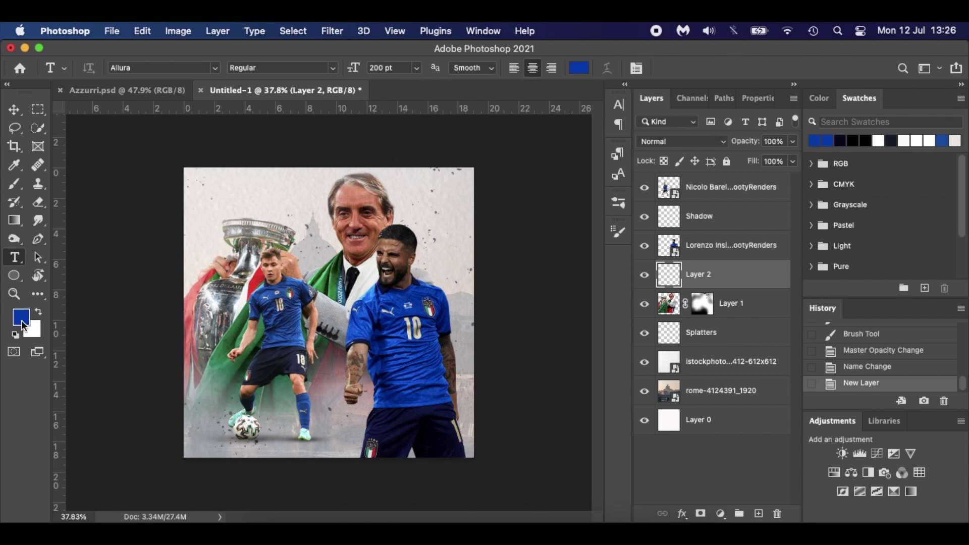
pyautogui.click(22, 321)
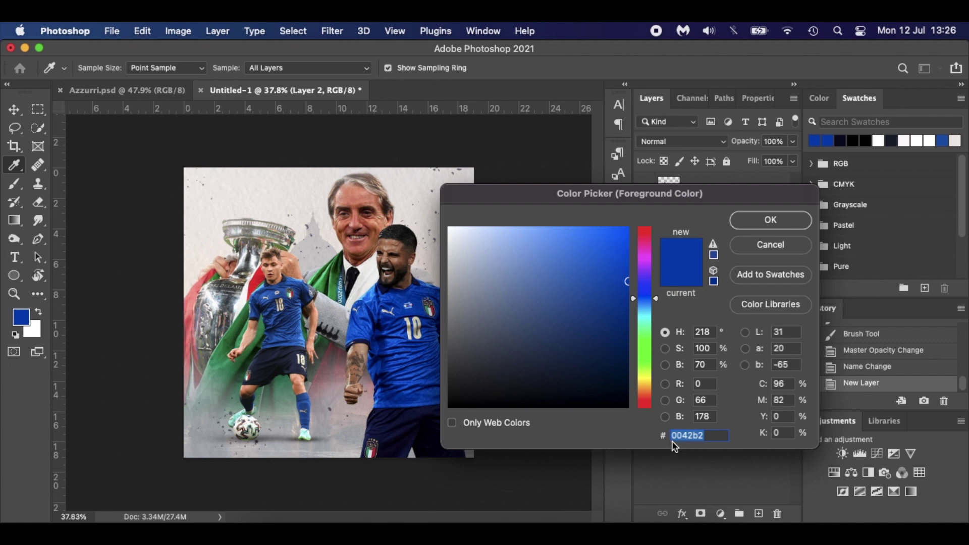
pyautogui.click(764, 224)
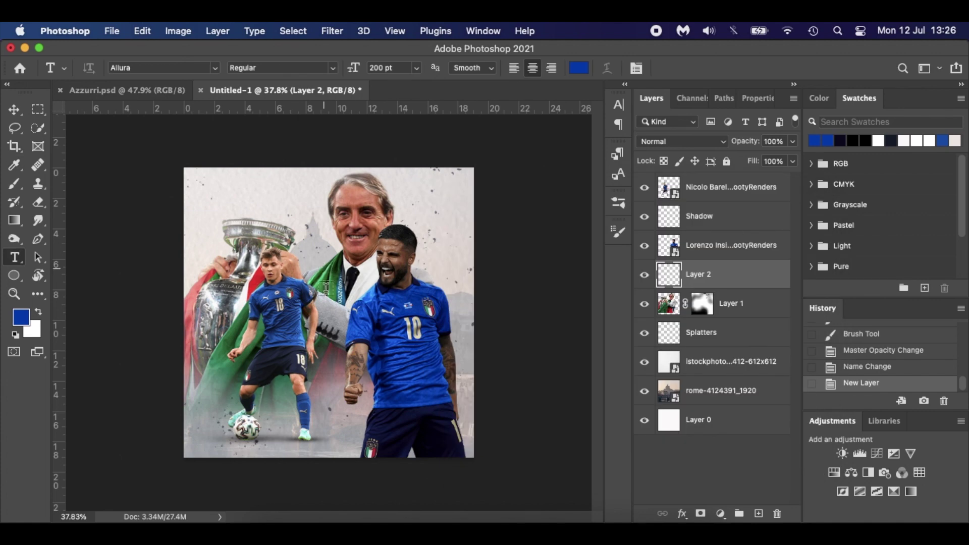
pyautogui.click(325, 306)
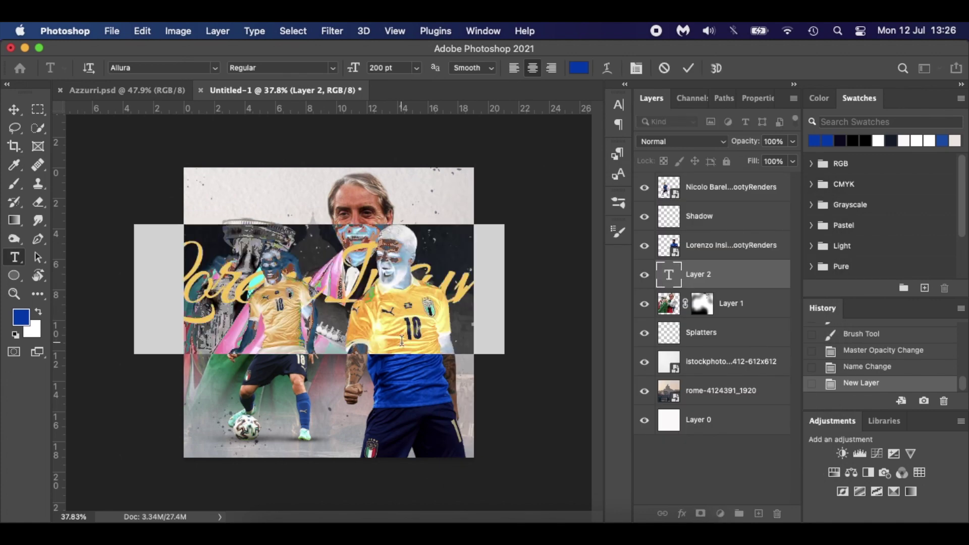
# Type 'Azzurri' and shrink it to 154 pt, checking against the reference poster
pyautogui.write('Azzurr')
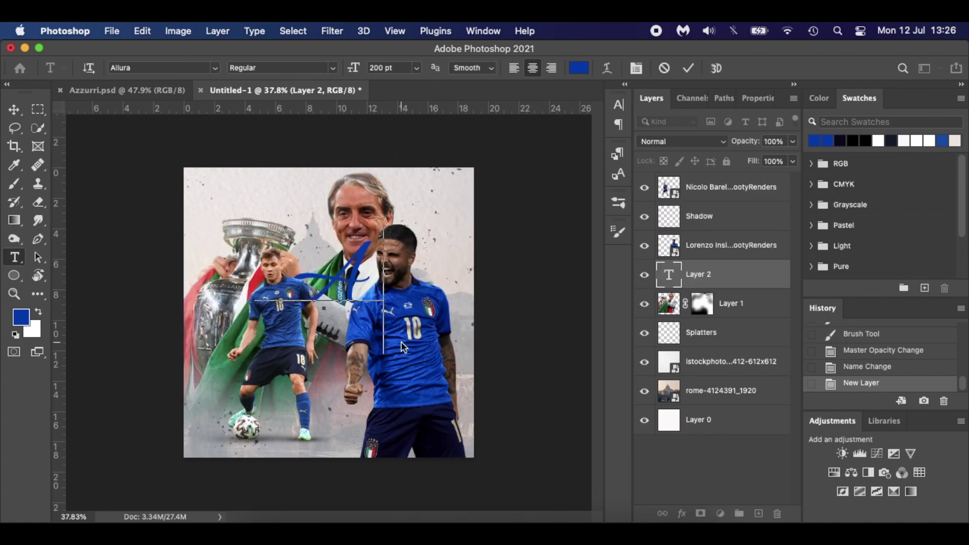
pyautogui.write('i')
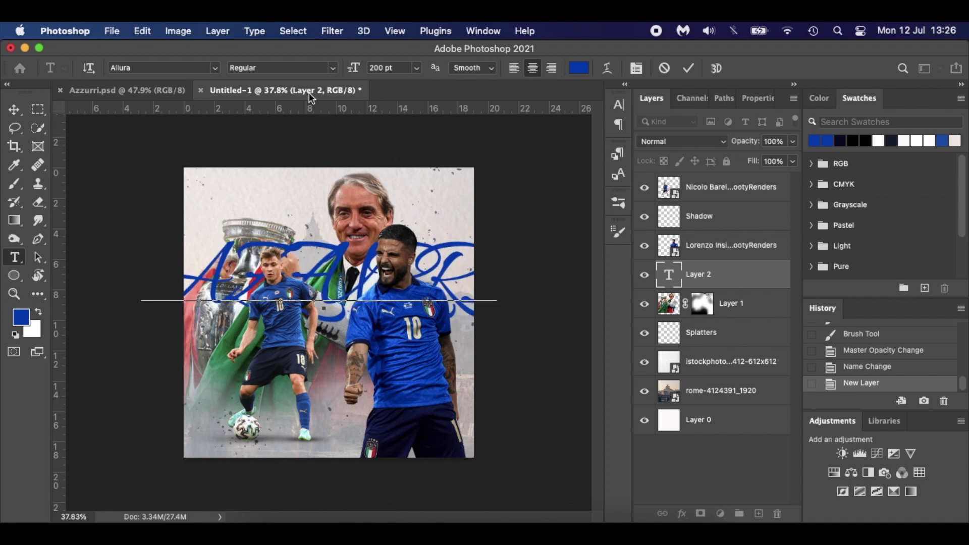
pyautogui.moveTo(356, 68); pyautogui.dragTo(341, 70)
pyautogui.press('super+a')
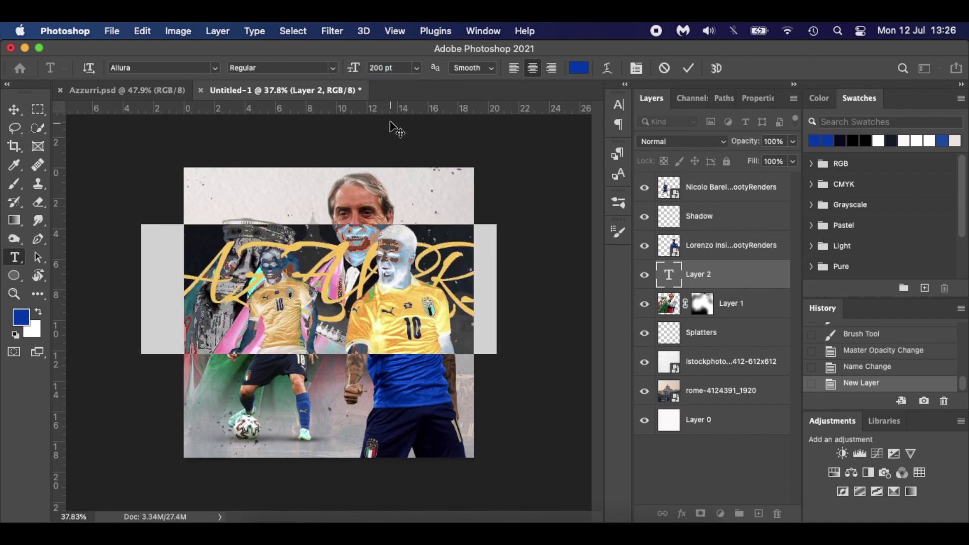
pyautogui.moveTo(356, 69); pyautogui.dragTo(322, 71)
pyautogui.press('super+h')
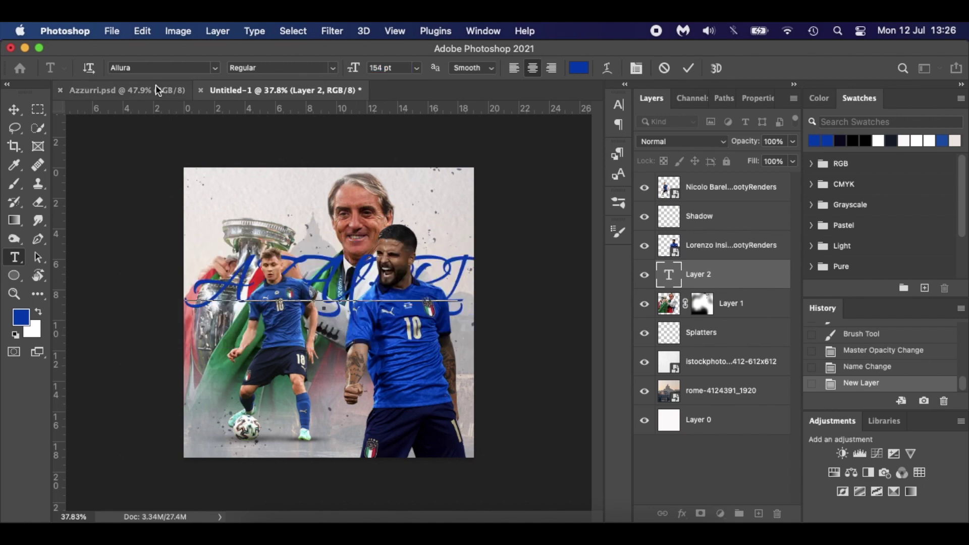
pyautogui.click(125, 90)
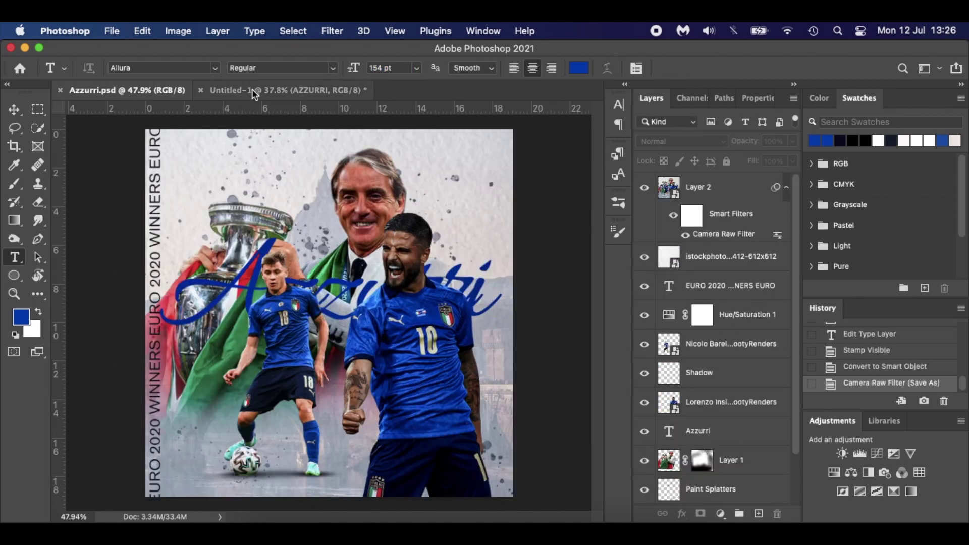
pyautogui.click(252, 89)
# Fix the title's letters, enlarge it to about 190 pt, and move it slightly lower
pyautogui.click(341, 279)
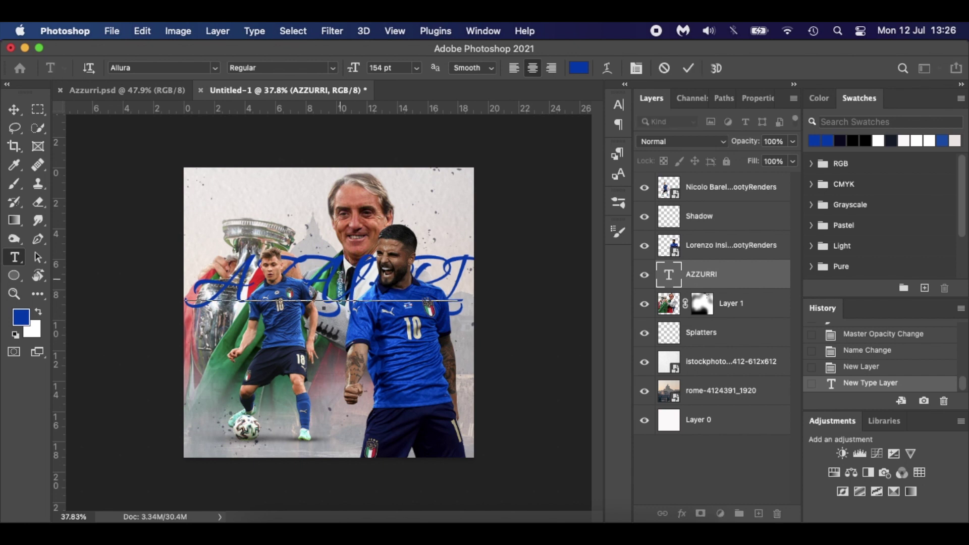
pyautogui.press('BackSpace')
pyautogui.press('BackSpace')
pyautogui.press('BackSpace')
pyautogui.press('BackSpace')
pyautogui.press('BackSpace')
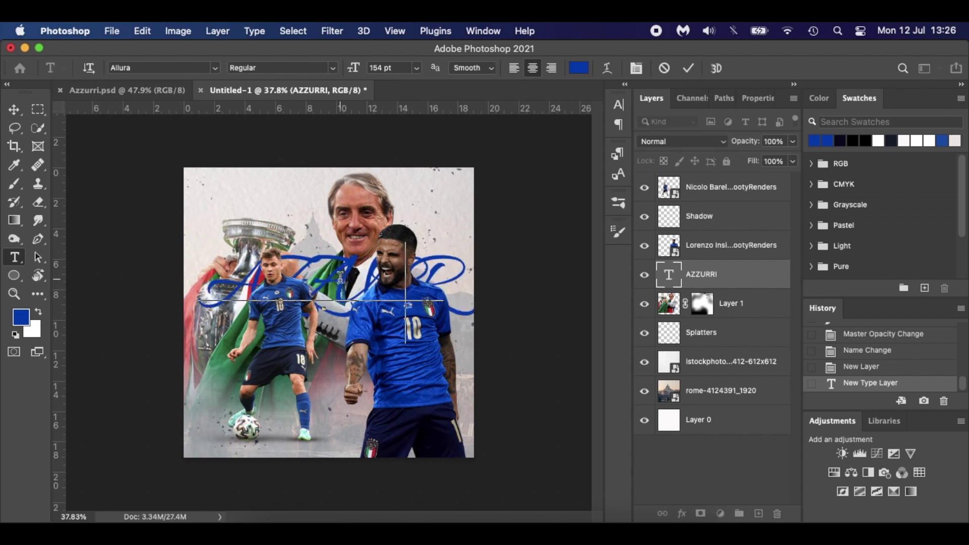
pyautogui.write('z')
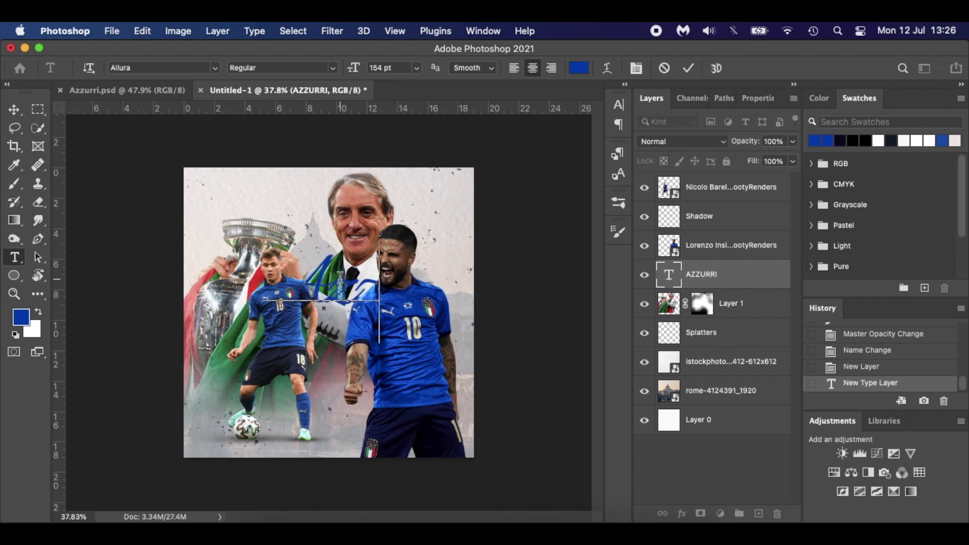
pyautogui.write('zurr')
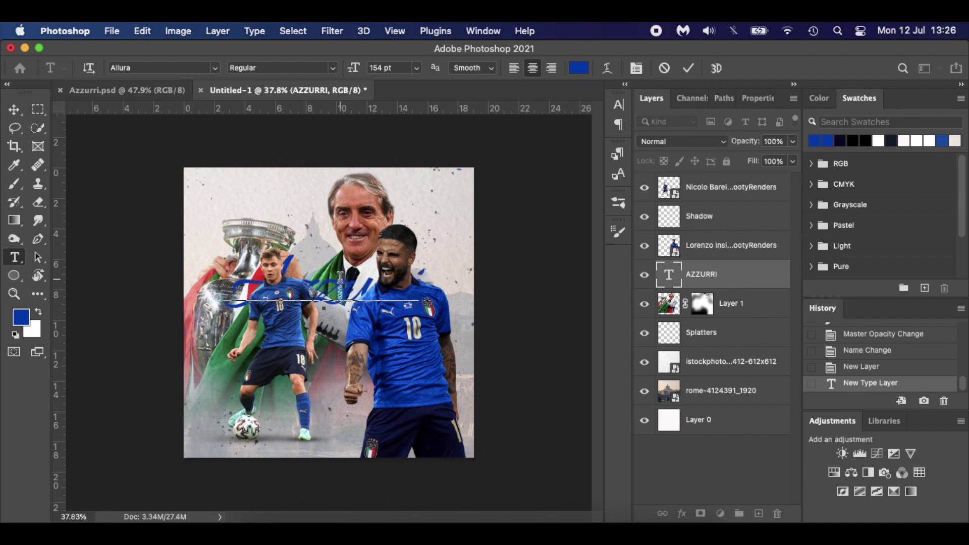
pyautogui.press('super+a')
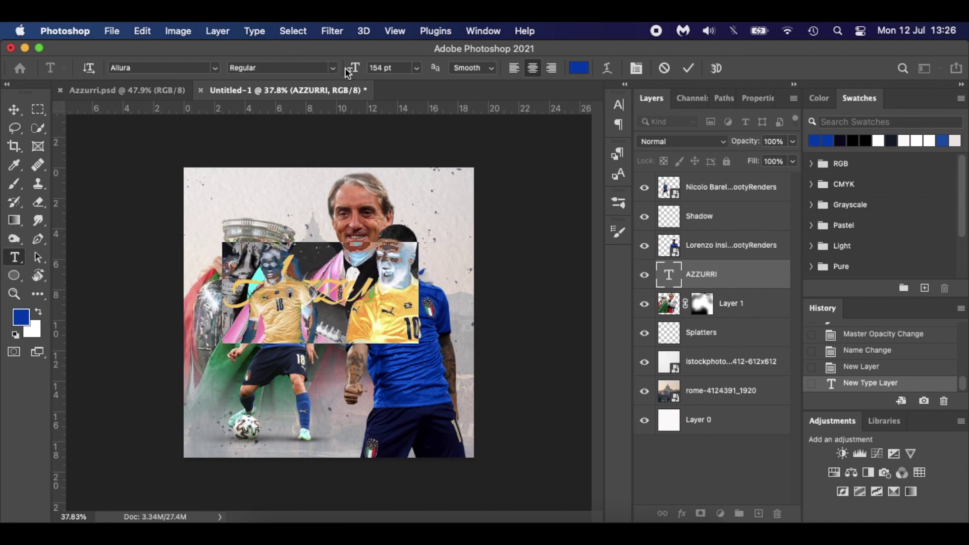
pyautogui.moveTo(353, 68); pyautogui.dragTo(384, 76)
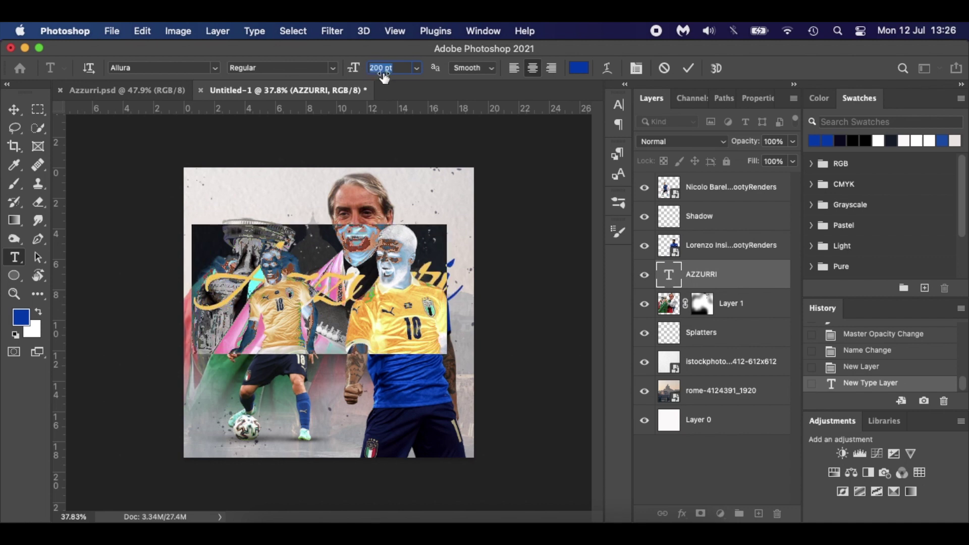
pyautogui.click(367, 267)
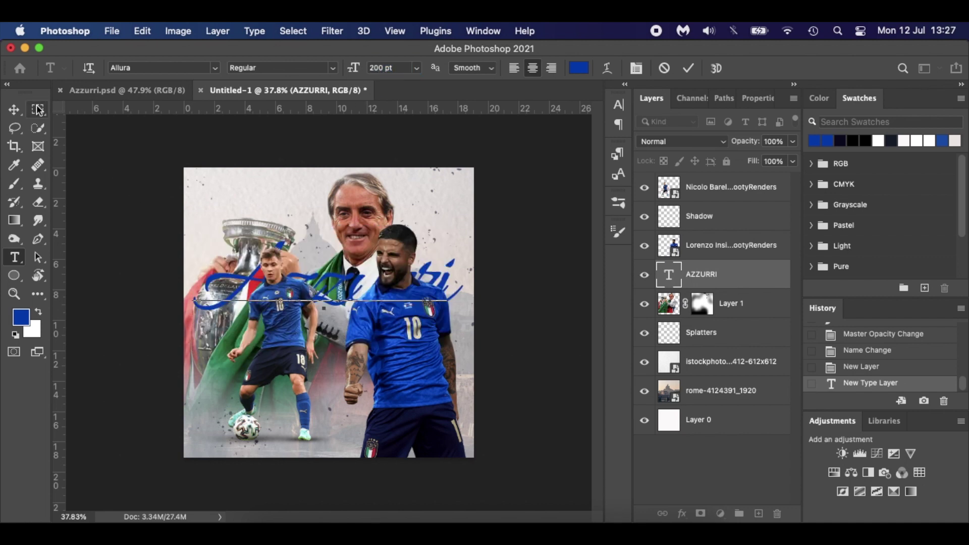
pyautogui.click(13, 109)
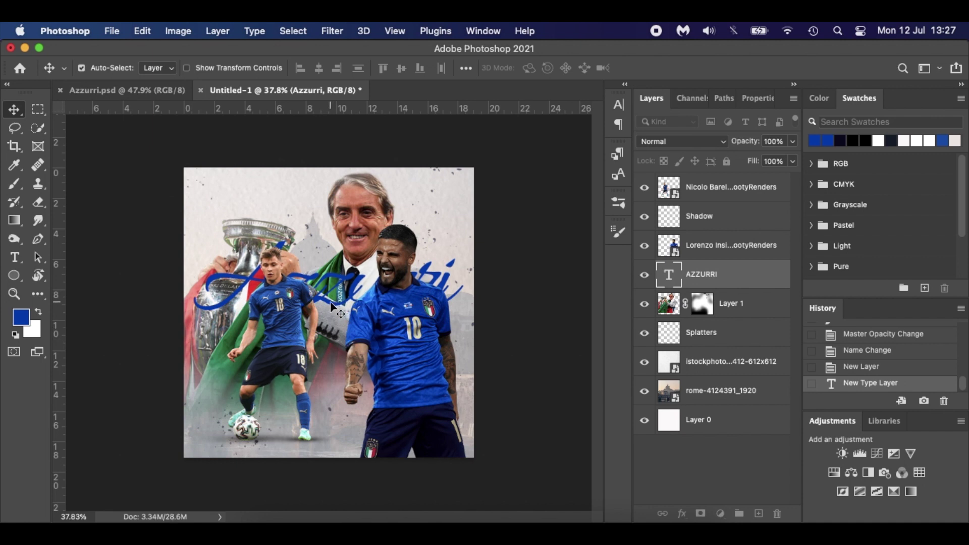
pyautogui.moveTo(331, 304); pyautogui.dragTo(336, 321)
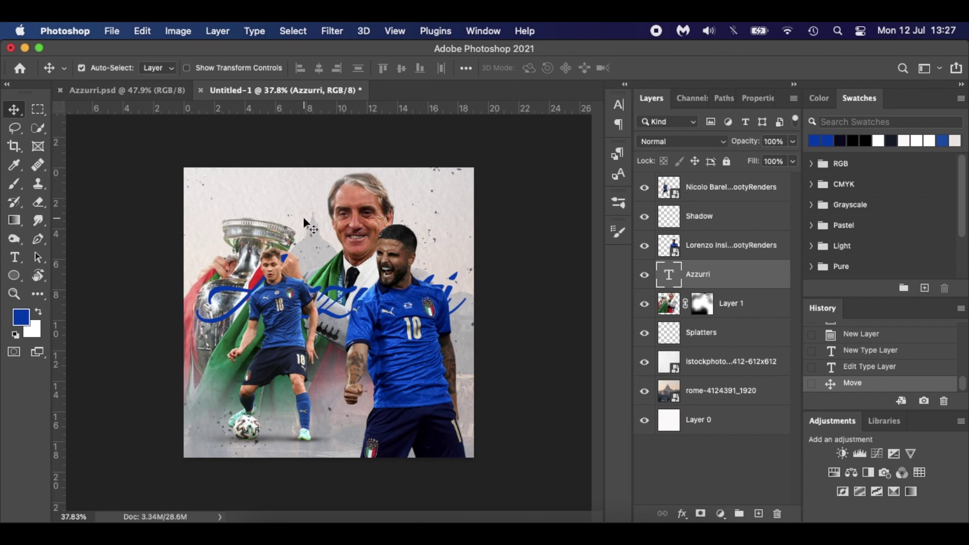
# Add a top layer and start a small 20 pt Berthold Akzidenz Grotesk text near the poster top
pyautogui.press('t')
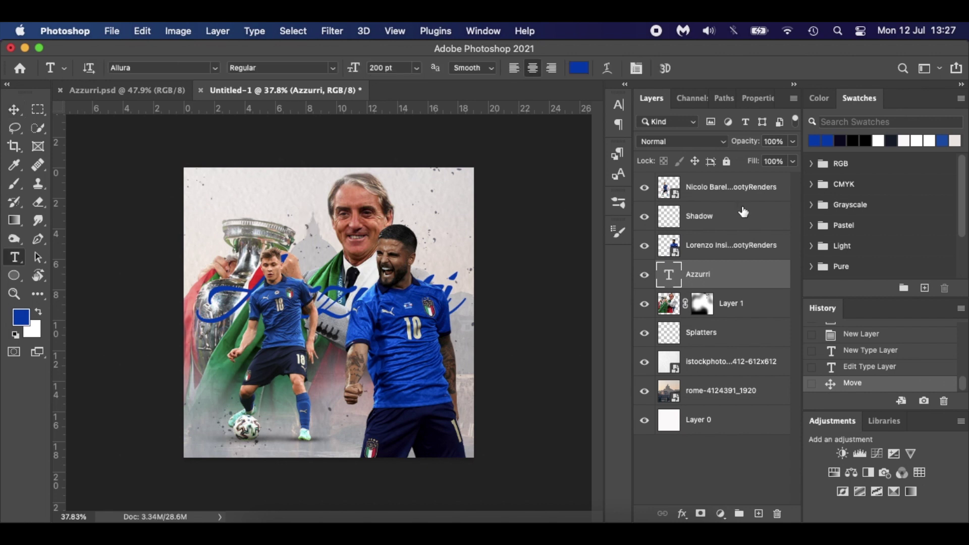
pyautogui.click(781, 192)
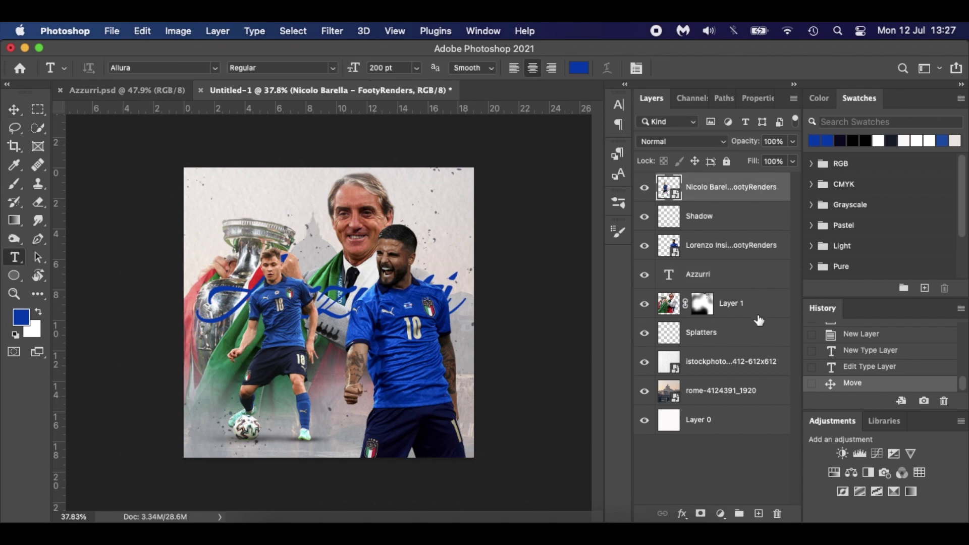
pyautogui.click(758, 513)
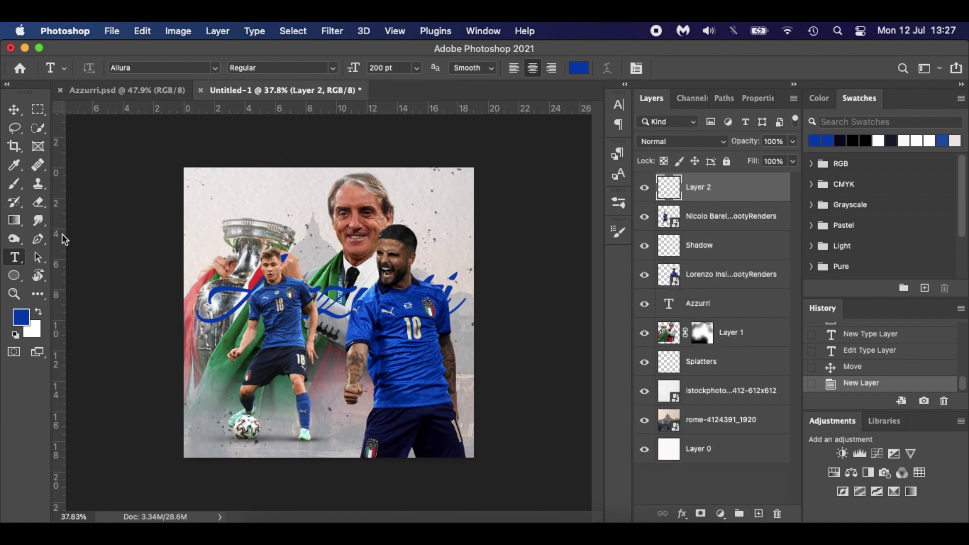
pyautogui.click(169, 68)
pyautogui.click(216, 68)
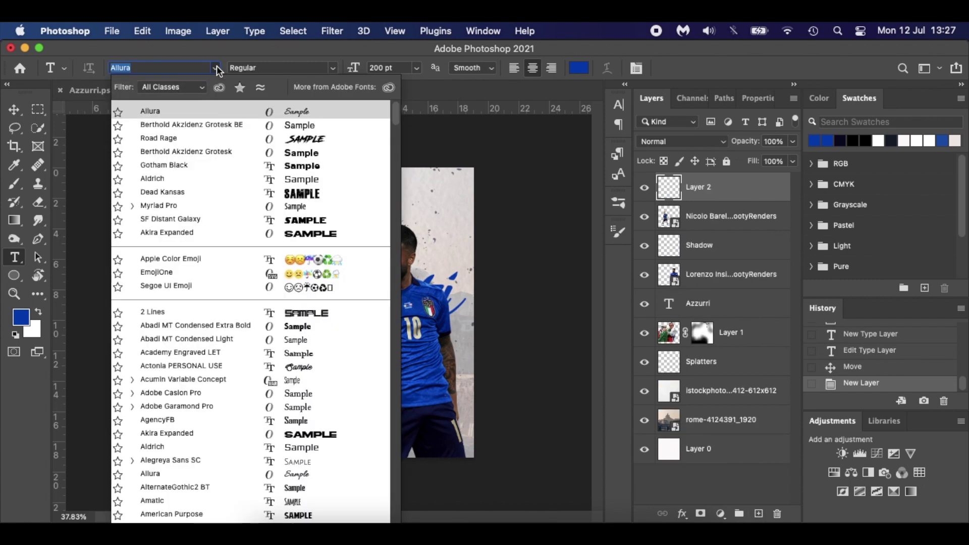
pyautogui.click(188, 126)
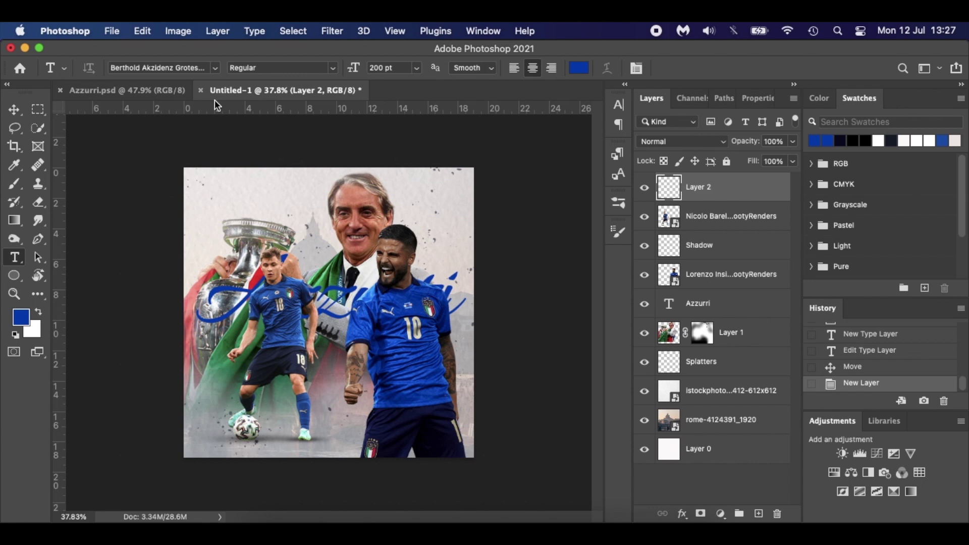
pyautogui.click(298, 192)
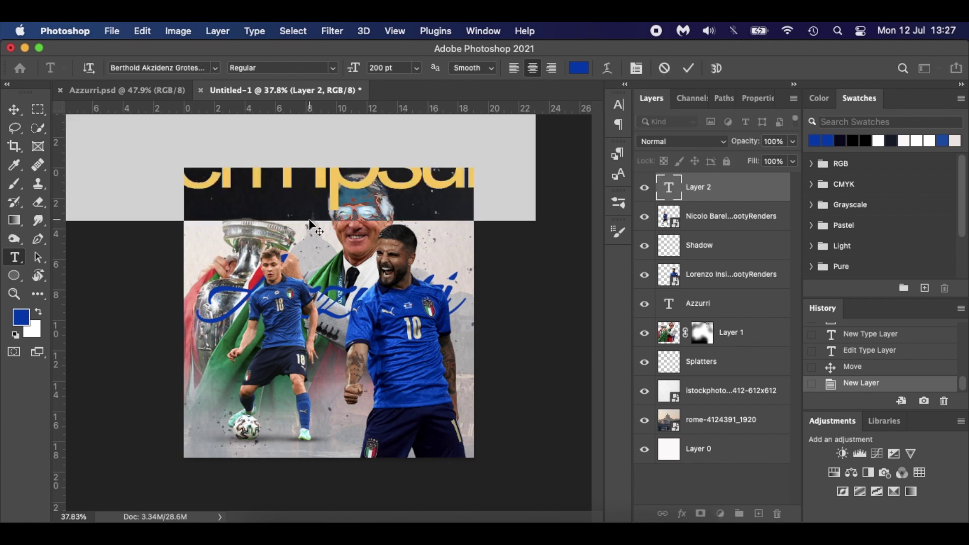
pyautogui.moveTo(353, 71); pyautogui.dragTo(222, 71)
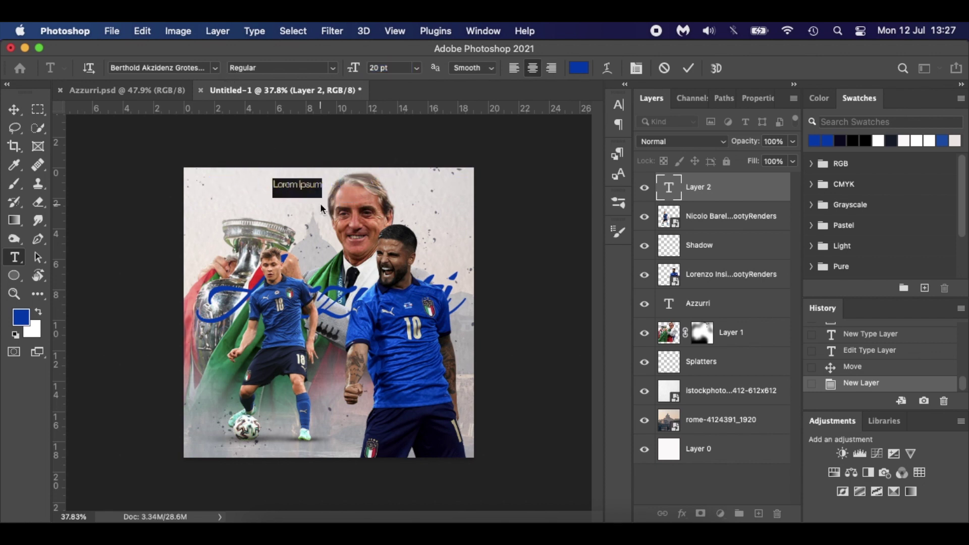
# Type 'EURO 2020 WINNERS', paste it twice more, and shift the line right
pyautogui.write('E')
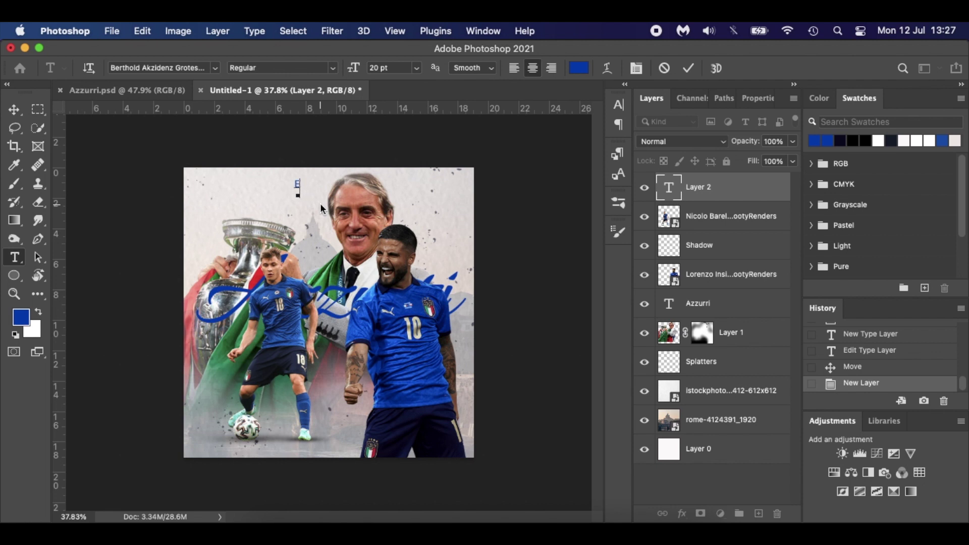
pyautogui.write('URO 2020 WINNE')
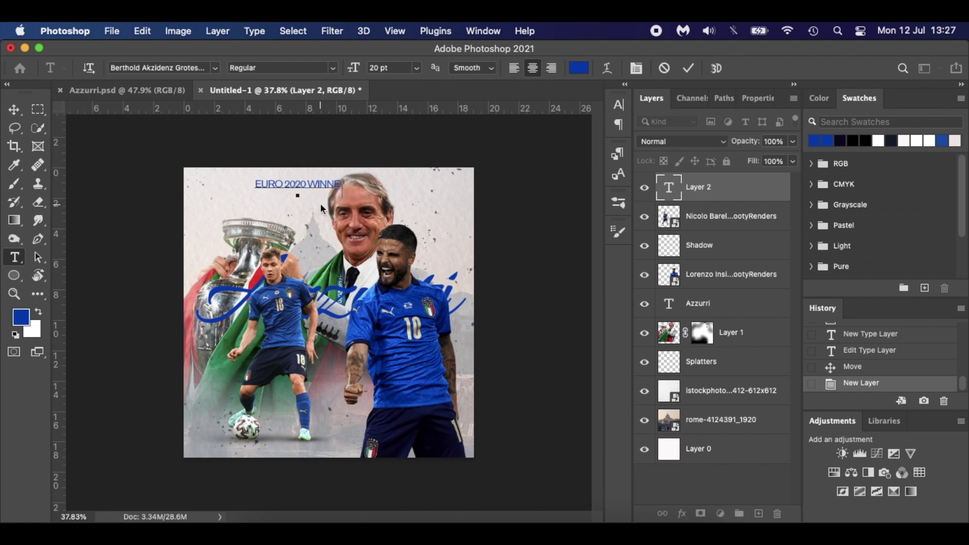
pyautogui.write('RS')
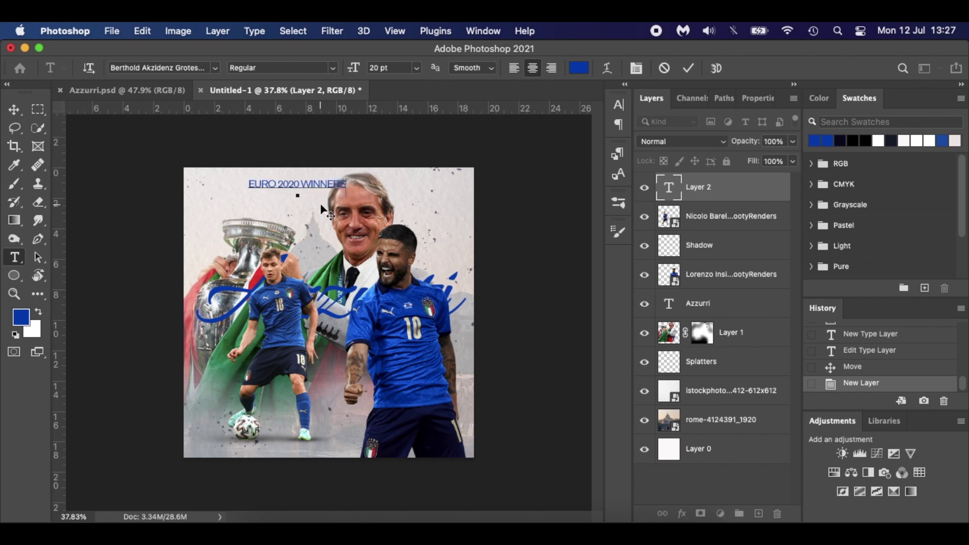
pyautogui.press('BackSpace')
pyautogui.press('super+a')
pyautogui.press('super+c')
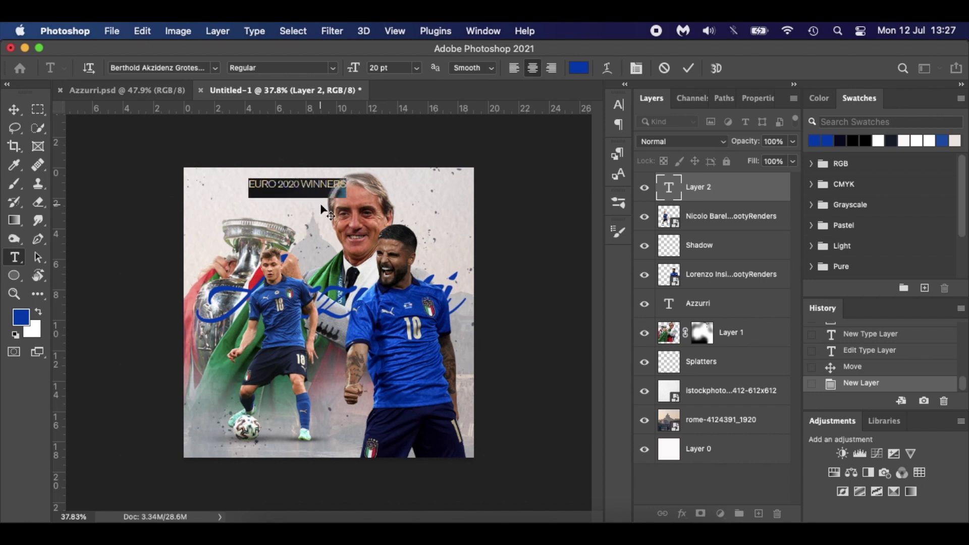
pyautogui.click(341, 182)
pyautogui.write('S')
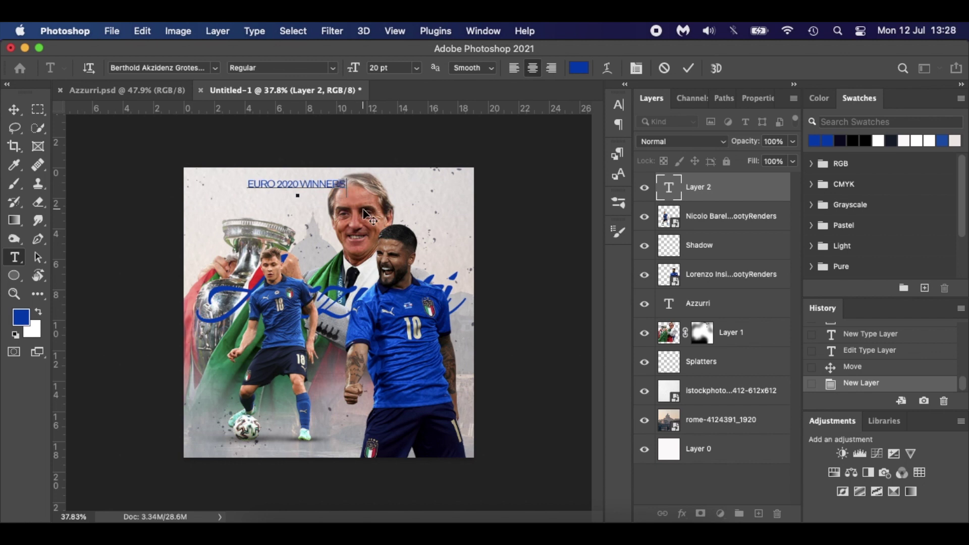
pyautogui.press('super+v')
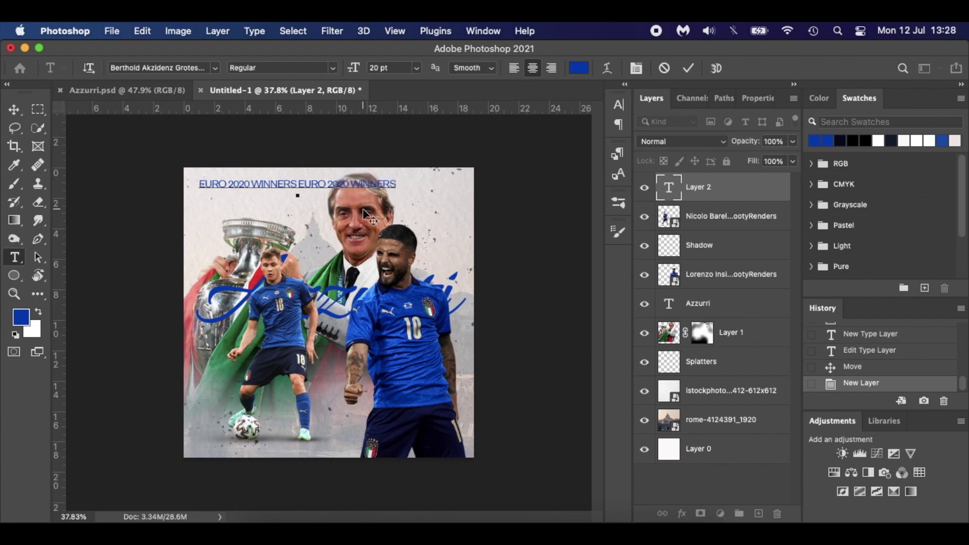
pyautogui.press('super+v')
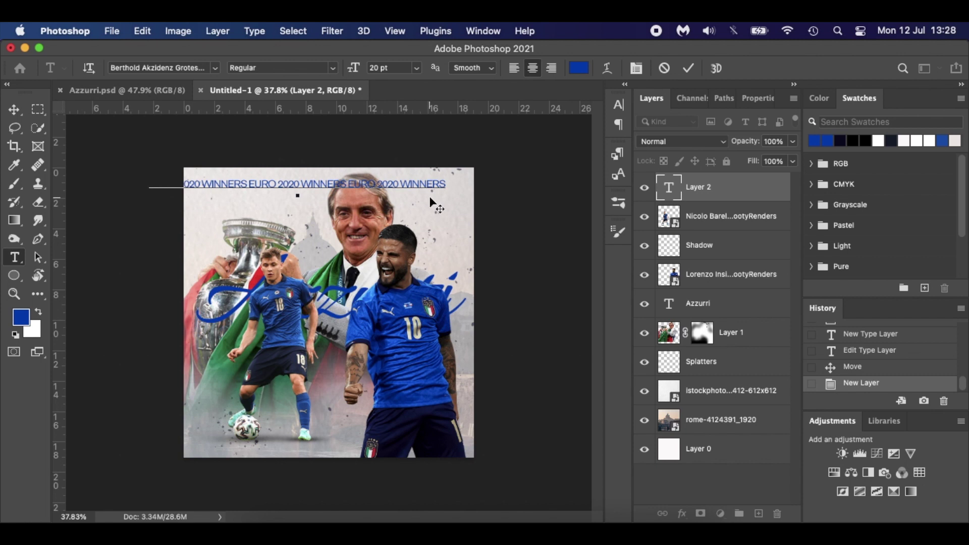
pyautogui.moveTo(403, 218); pyautogui.dragTo(386, 232)
pyautogui.press('super+a')
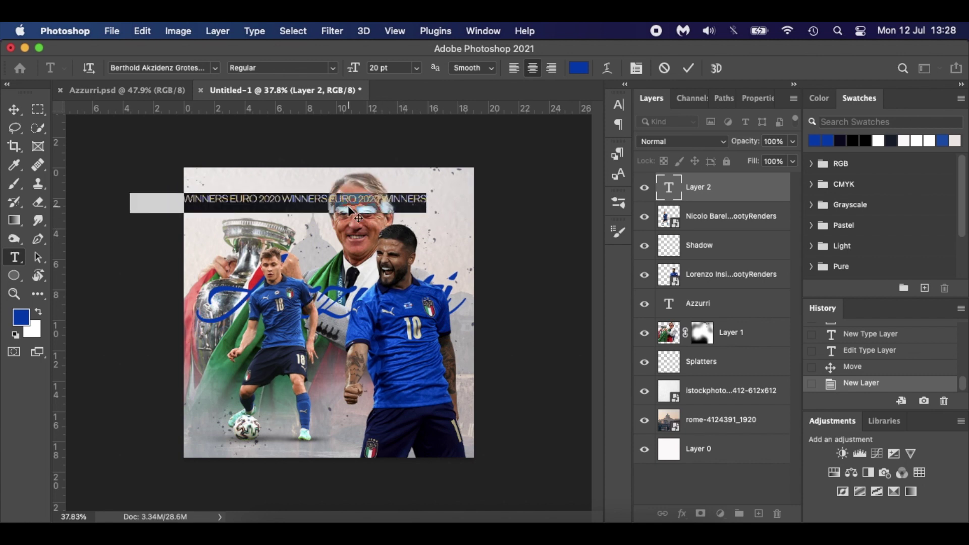
pyautogui.click(620, 106)
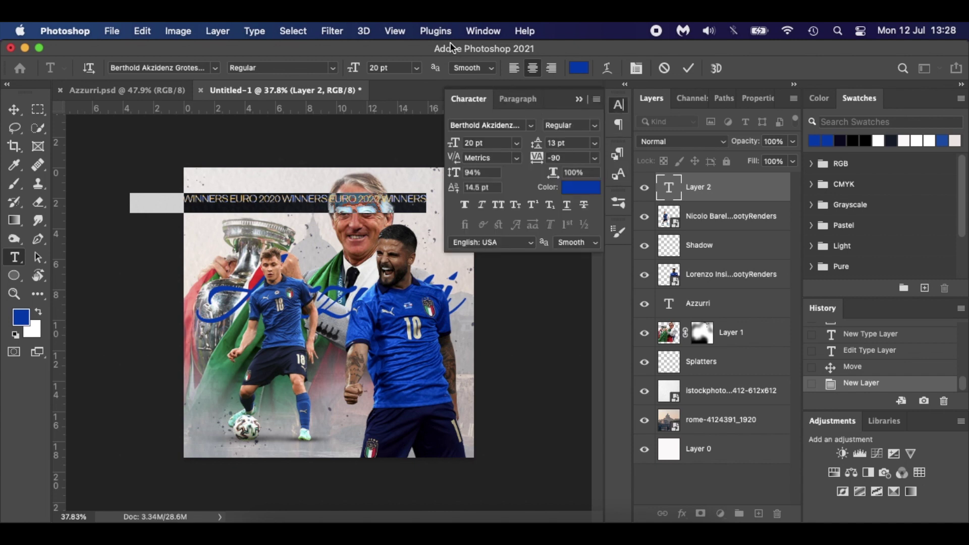
# Set the text line's tracking to -10 in the Character panel
pyautogui.click(474, 31)
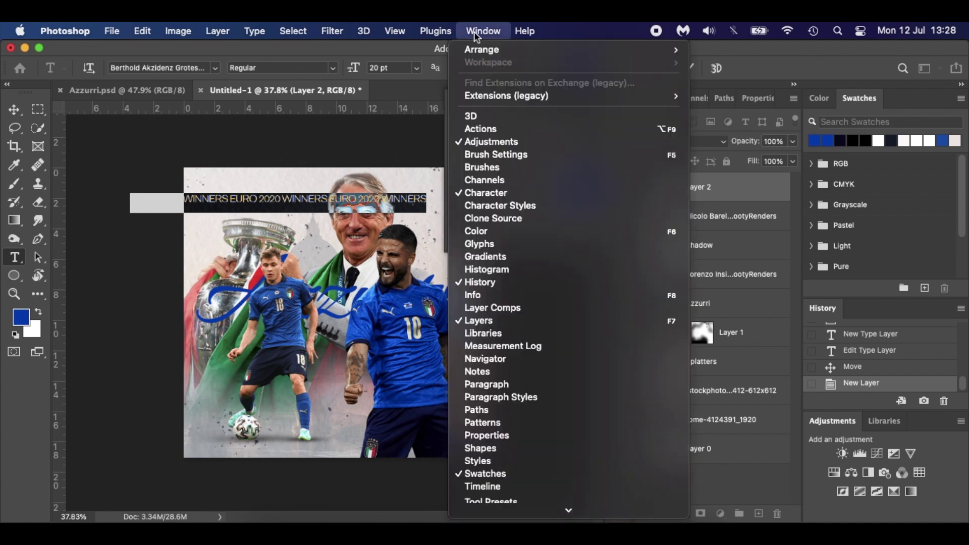
pyautogui.click(501, 194)
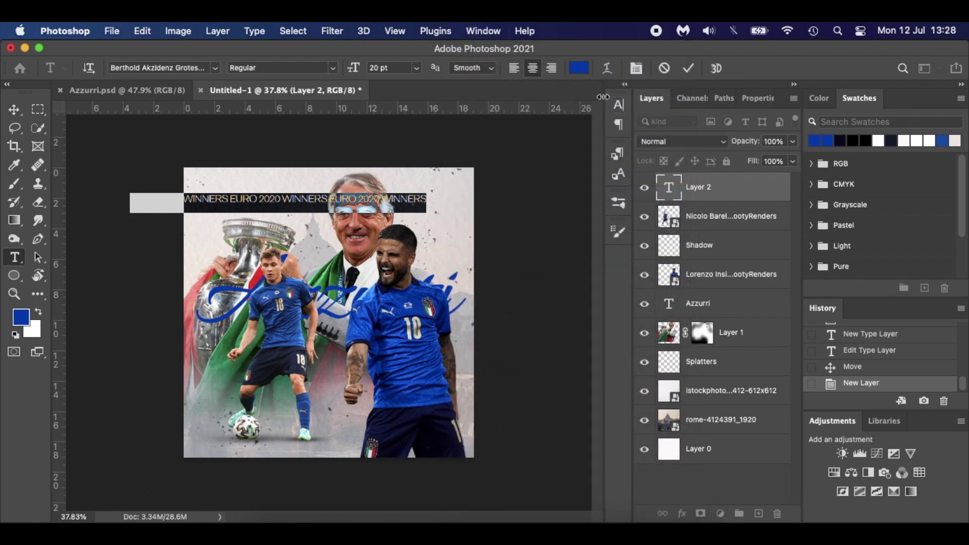
pyautogui.click(623, 105)
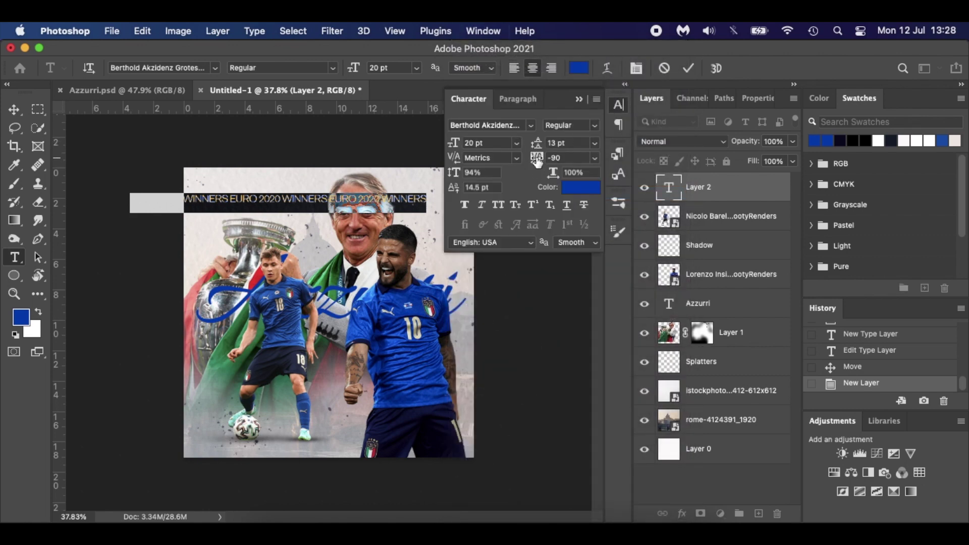
pyautogui.moveTo(537, 161); pyautogui.dragTo(540, 162)
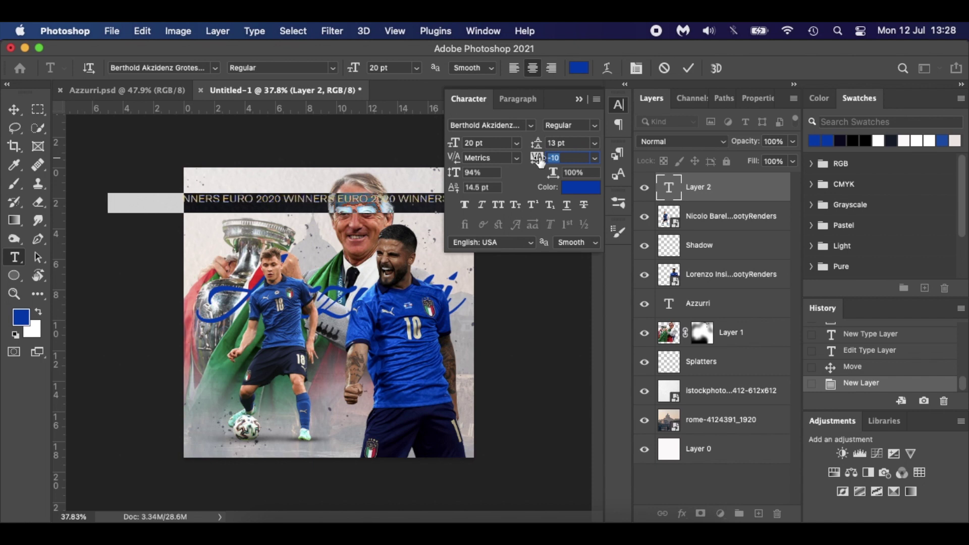
pyautogui.click(372, 202)
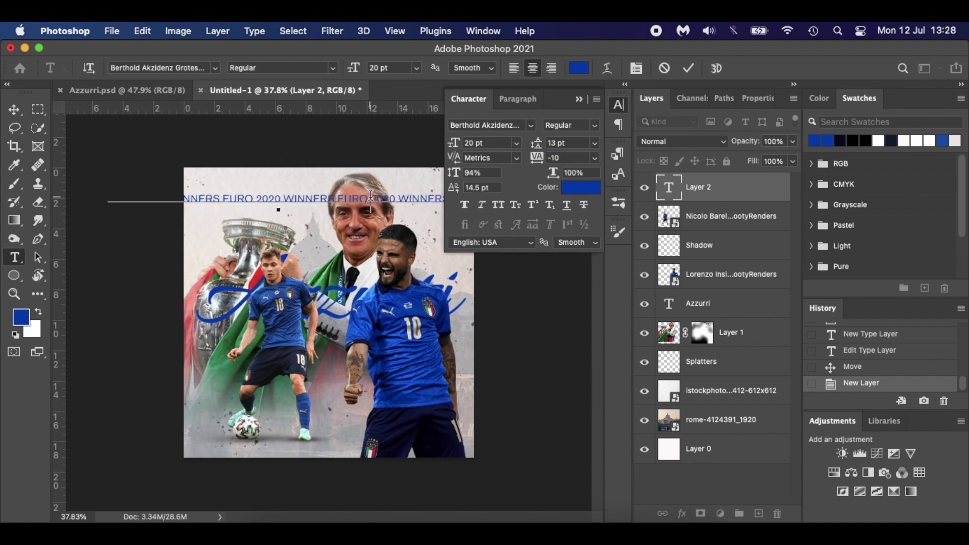
pyautogui.click(579, 99)
# Colour the whole EURO 2020 WINNERS line black (#000000) and commit it
pyautogui.tripleClick(424, 199)
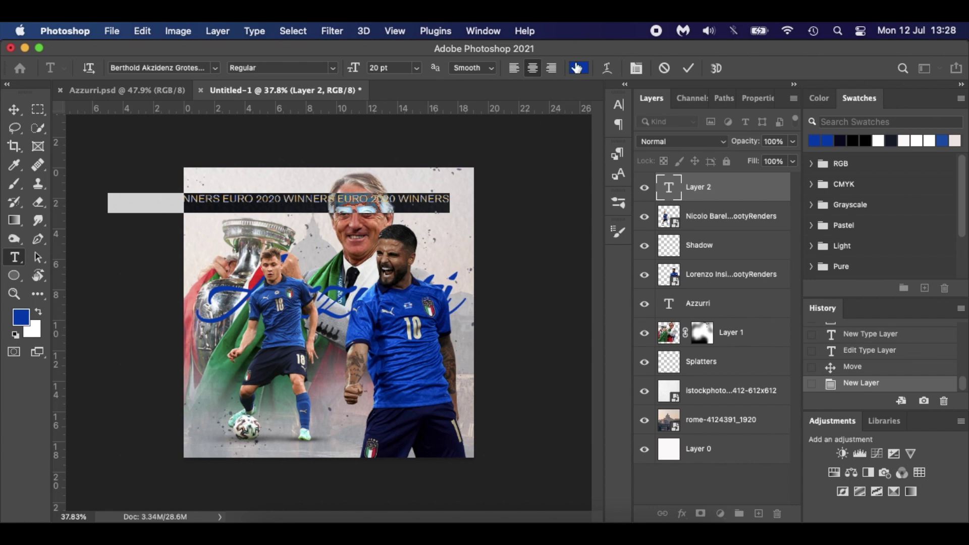
pyautogui.click(577, 68)
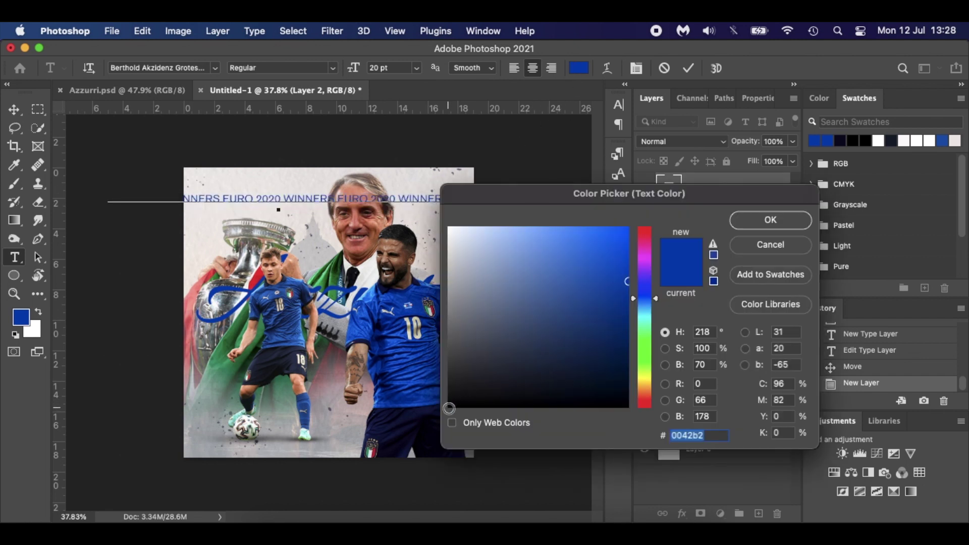
pyautogui.click(449, 406)
pyautogui.click(771, 222)
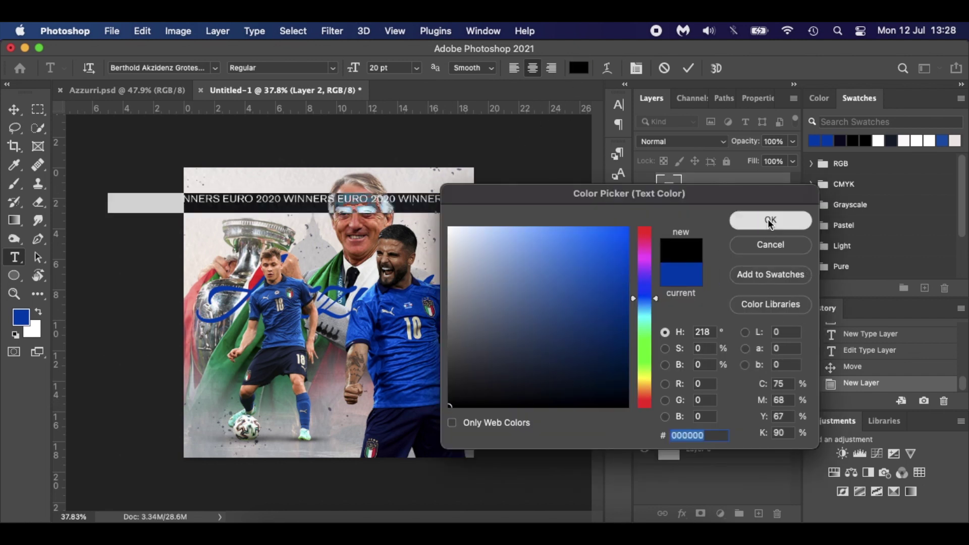
pyautogui.press('super+h')
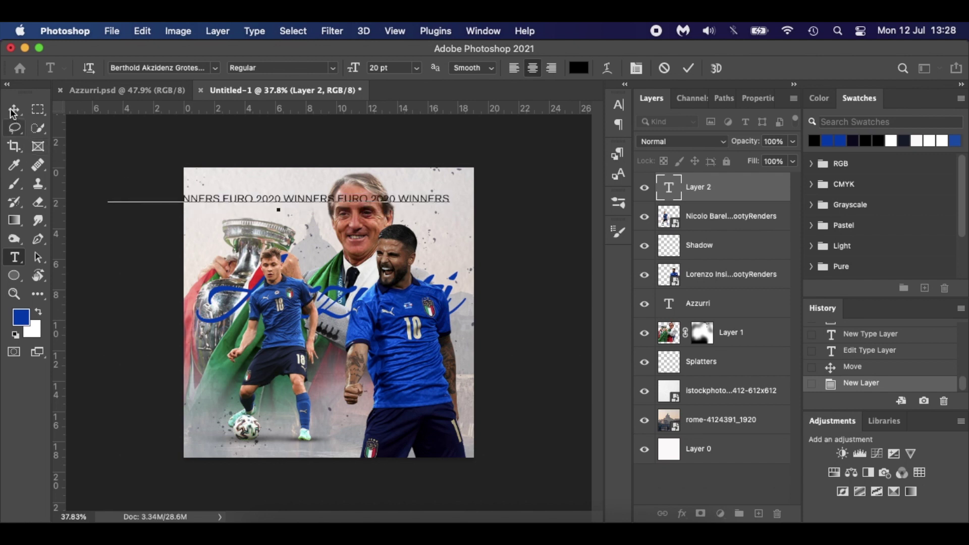
pyautogui.click(14, 110)
# Rotate the EURO 2020 WINNERS text 90° counter-clockwise and place it along the left edge
pyautogui.press('super+t')
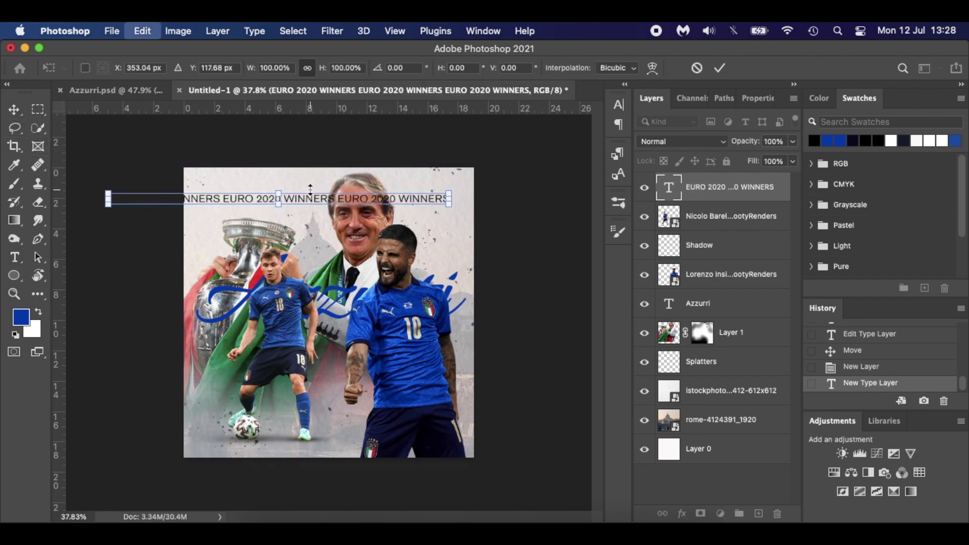
pyautogui.rightClick(338, 201)
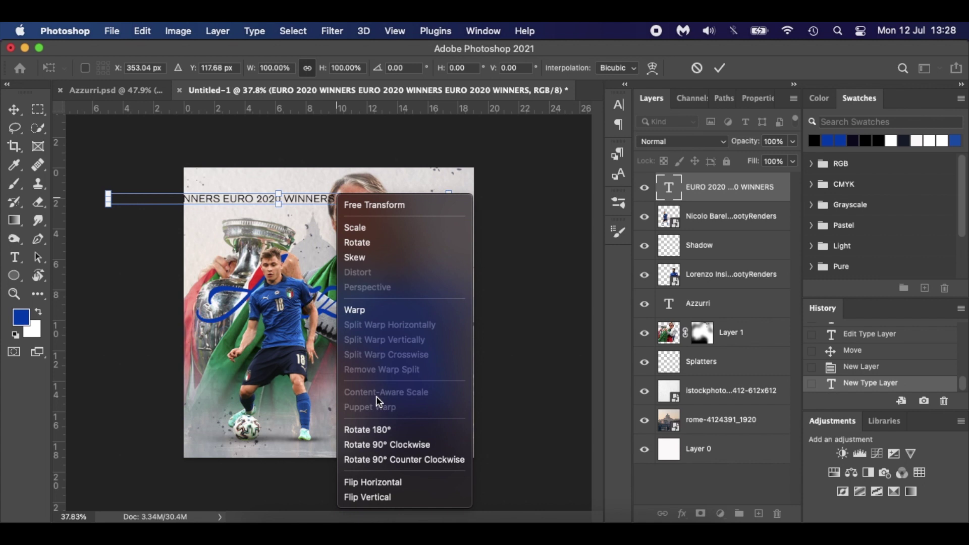
pyautogui.click(400, 460)
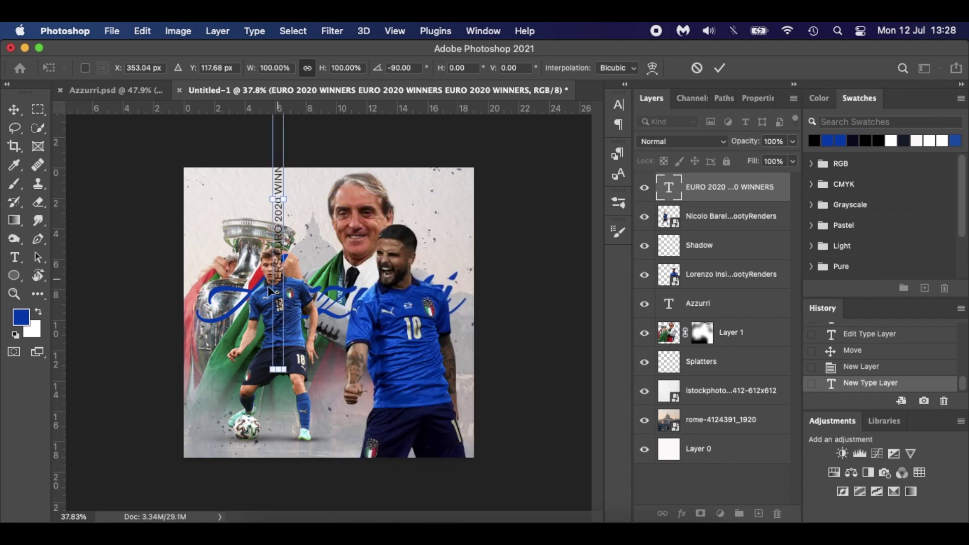
pyautogui.moveTo(270, 291); pyautogui.dragTo(194, 385)
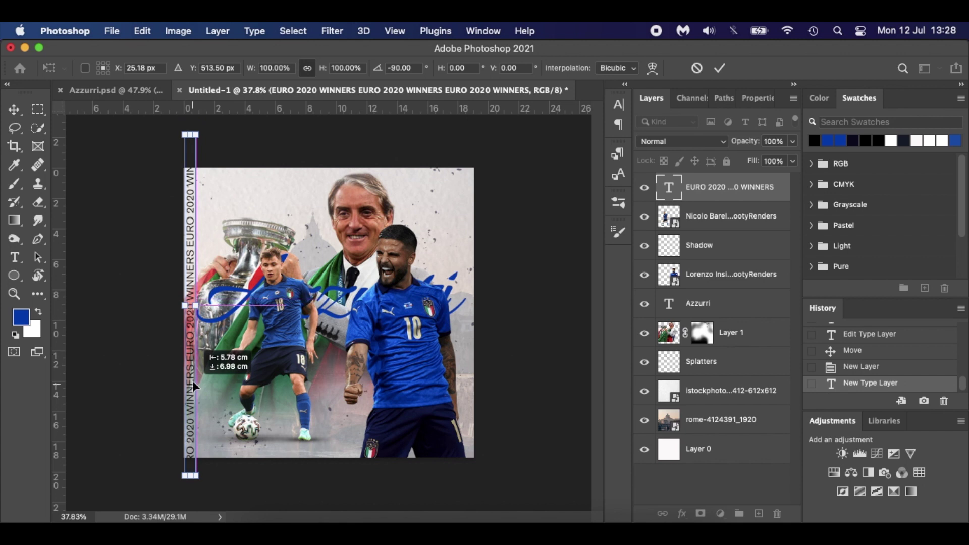
pyautogui.hotkey('shift', 'Up')
pyautogui.hotkey('shift', 'Up')
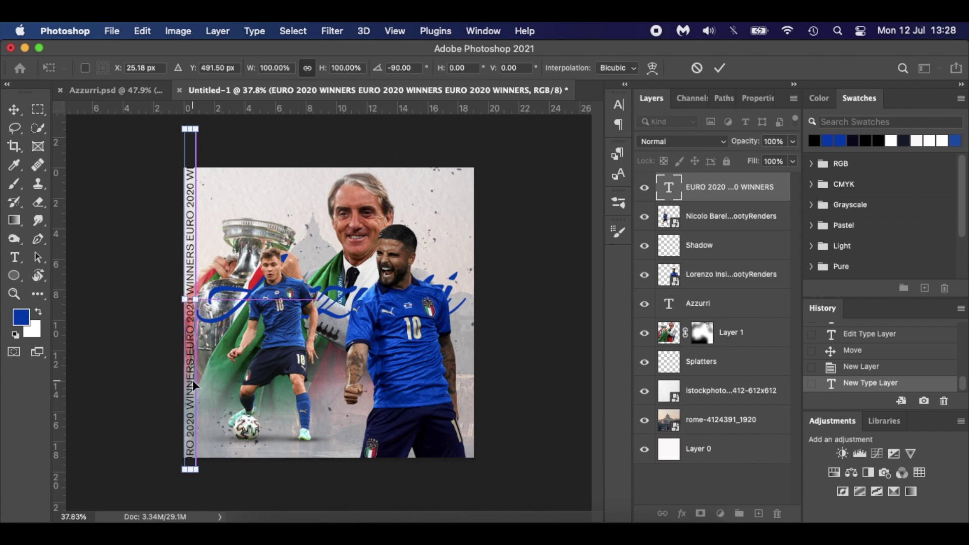
pyautogui.press('Return')
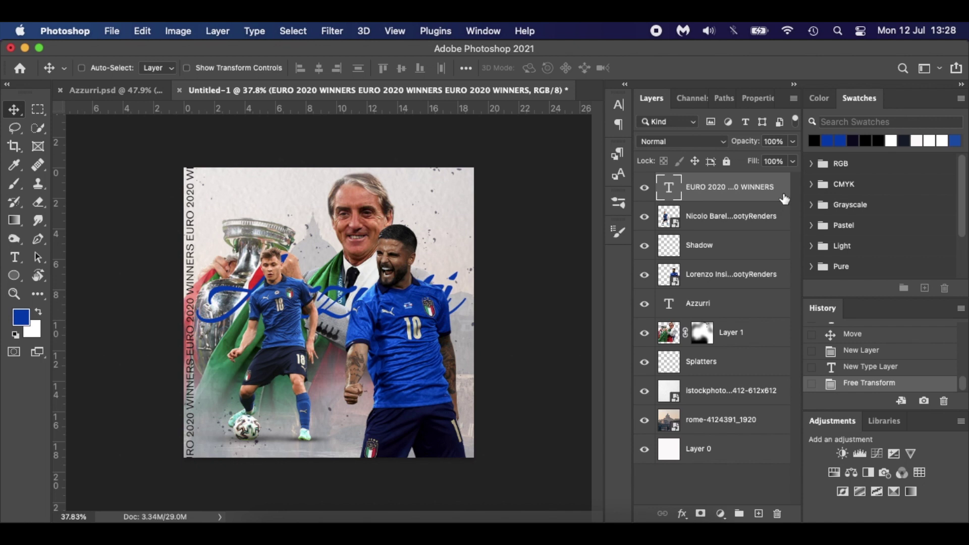
# Stamp all visible layers into one layer, convert it to a smart object, and launch Camera Raw Filter
pyautogui.press('super+alt+shift+e')
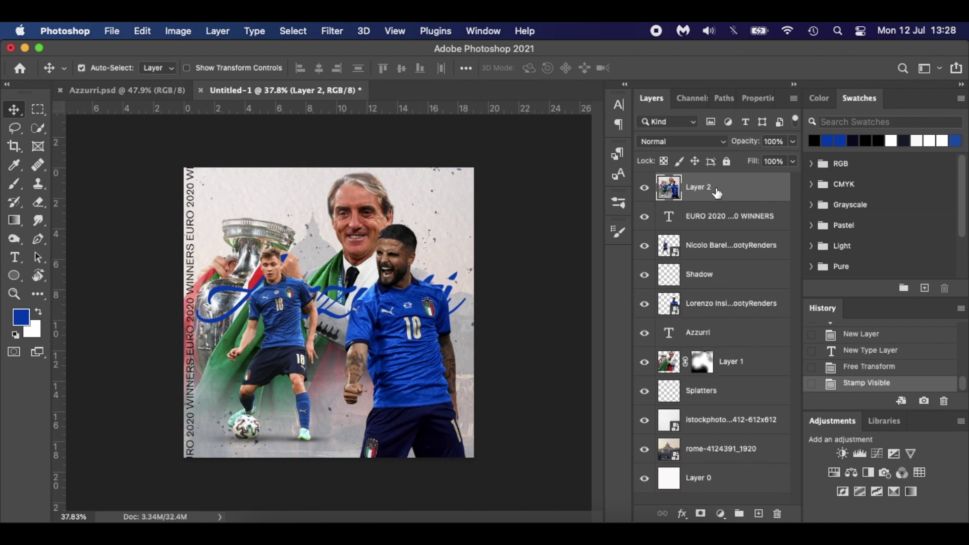
pyautogui.rightClick(731, 185)
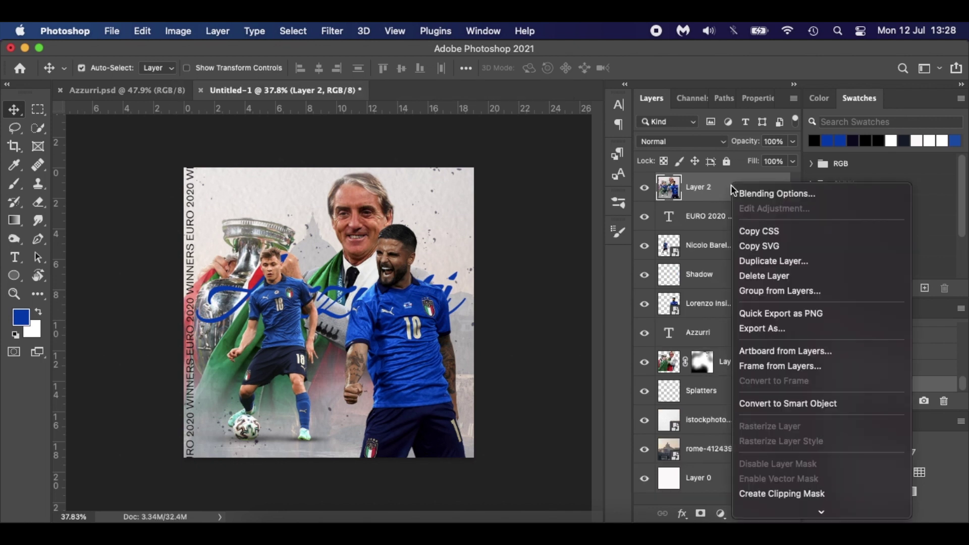
pyautogui.click(795, 406)
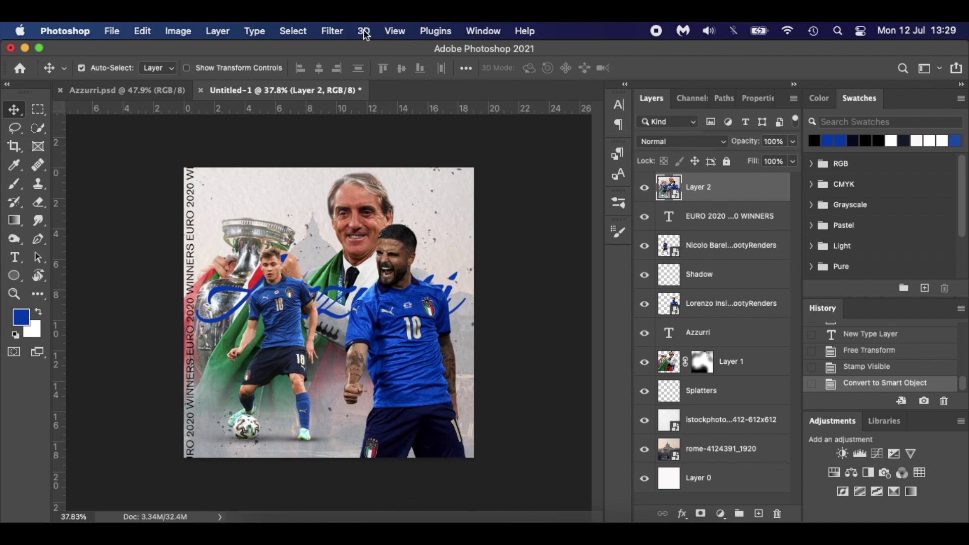
pyautogui.click(332, 33)
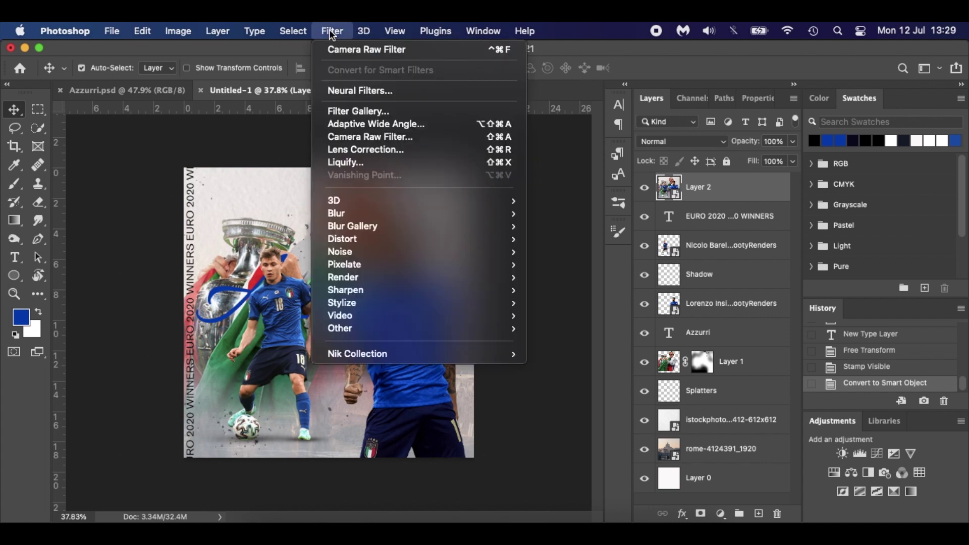
pyautogui.click(370, 132)
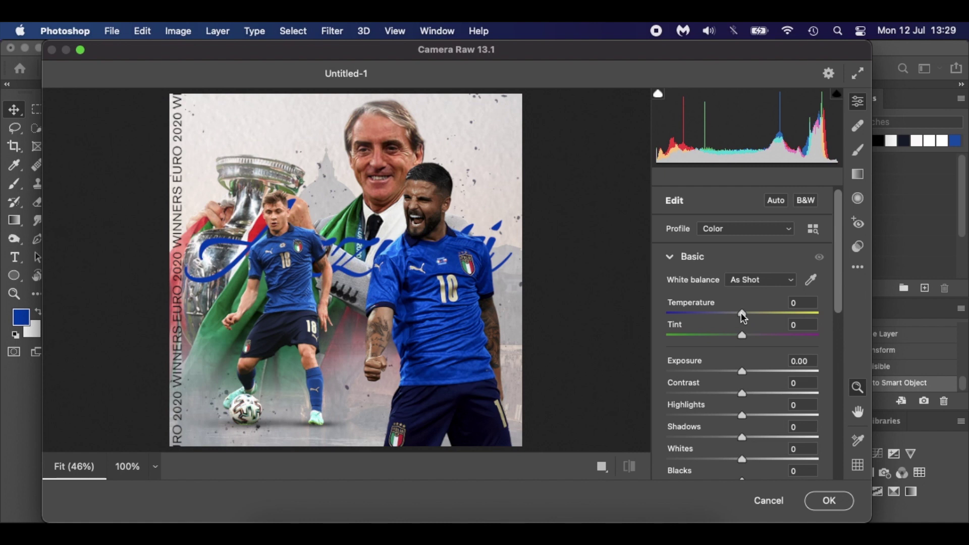
# Set Temperature -7, Exposure +0.10, slightly higher contrast and Shadows about -10 in Camera Raw
pyautogui.moveTo(741, 313); pyautogui.dragTo(738, 316)
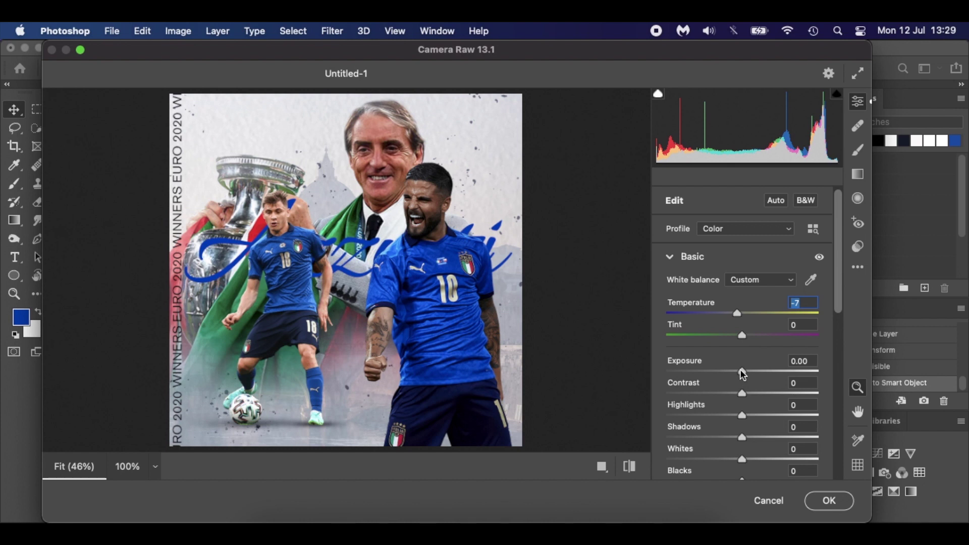
pyautogui.moveTo(742, 374); pyautogui.dragTo(744, 374)
pyautogui.click(744, 374)
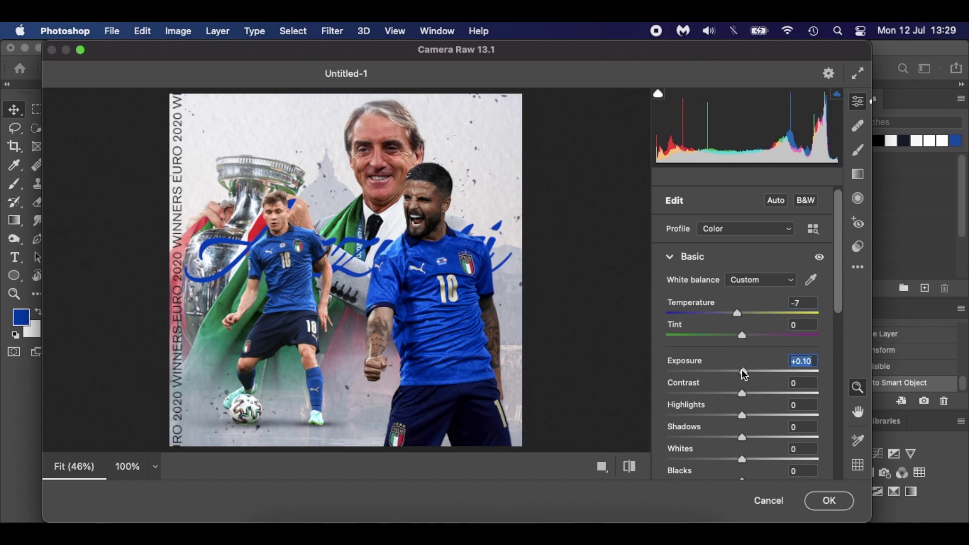
pyautogui.moveTo(742, 392); pyautogui.dragTo(750, 419)
pyautogui.scroll(-2, 750, 419)
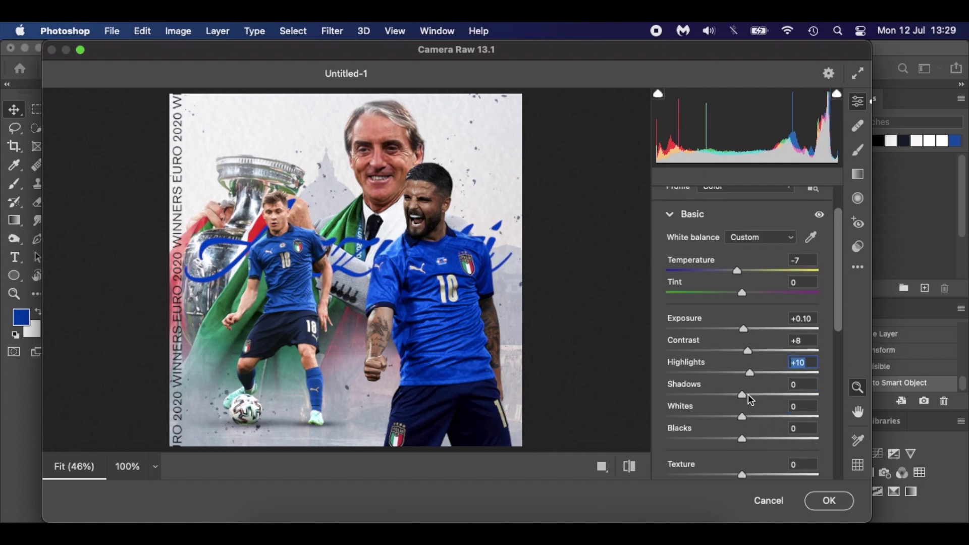
pyautogui.moveTo(743, 395); pyautogui.dragTo(746, 419)
pyautogui.scroll(-3, 745, 411)
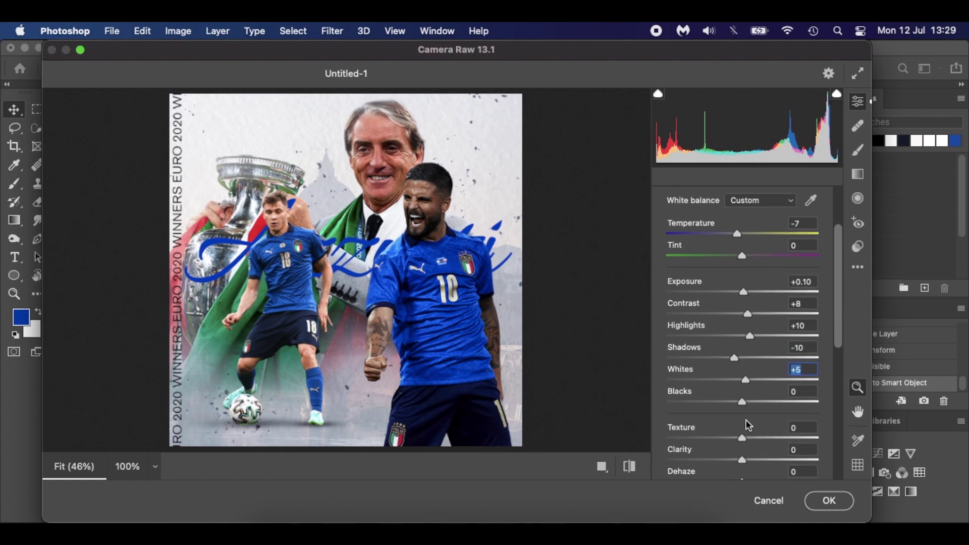
# Deepen Blacks, set Vibrance +5 and Saturation +8, and apply the Camera Raw filter
pyautogui.moveTo(741, 392); pyautogui.dragTo(749, 442)
pyautogui.scroll(-2, 742, 409)
pyautogui.scroll(-4, 750, 443)
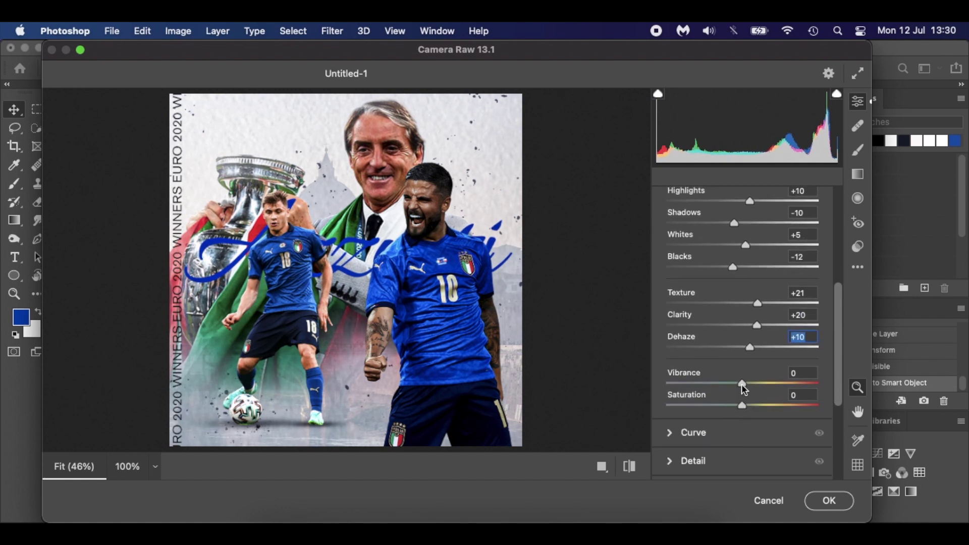
pyautogui.moveTo(742, 383); pyautogui.dragTo(748, 404)
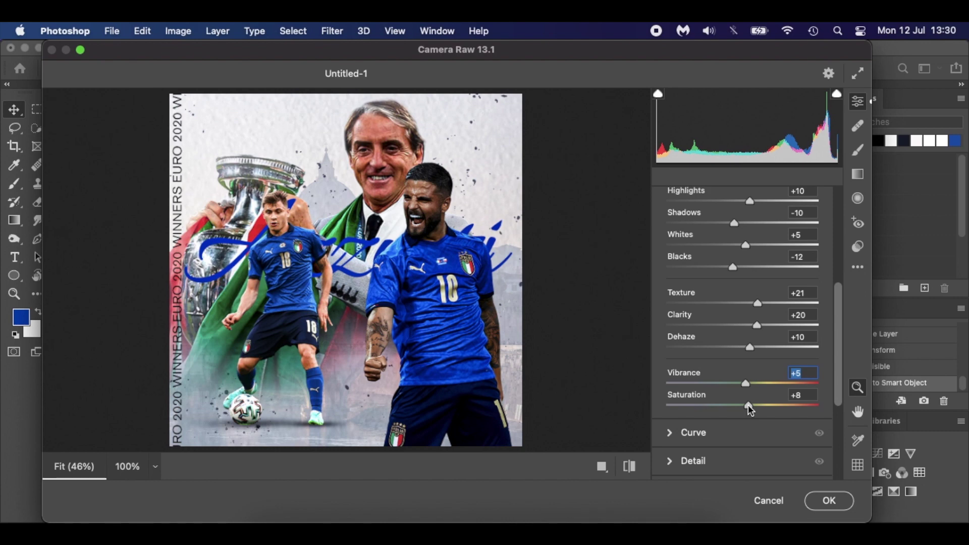
pyautogui.click(749, 406)
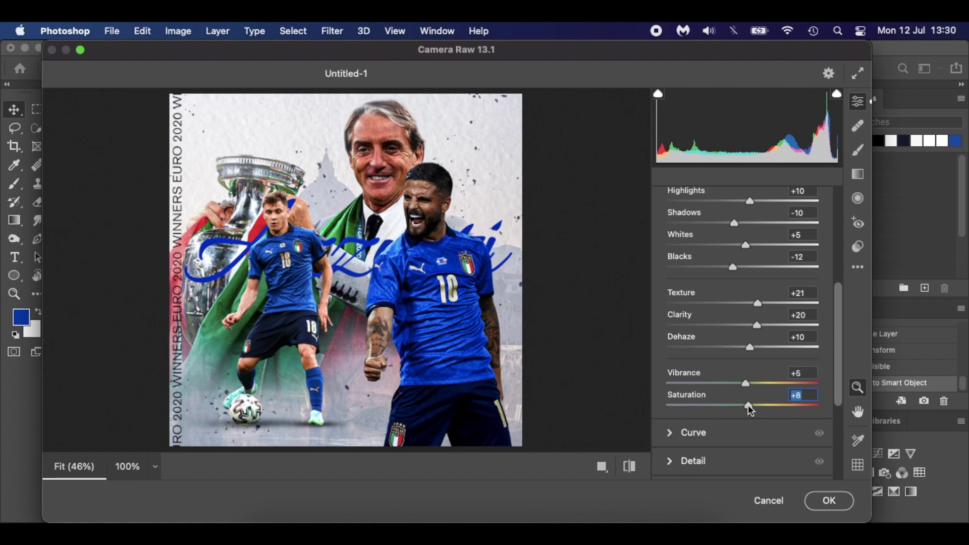
pyautogui.click(828, 501)
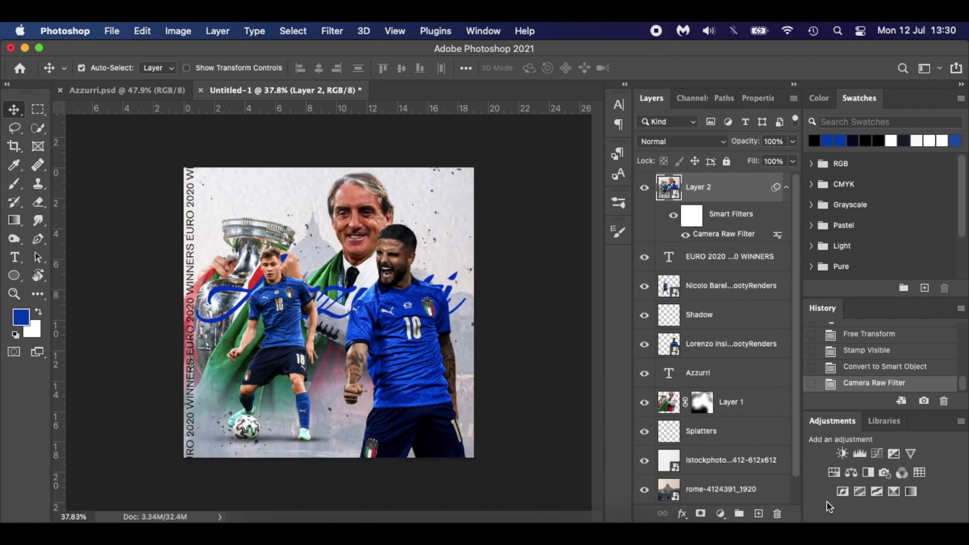
# Fit the poster on screen and bring up the Azzurri.psd reference document
pyautogui.press('super+0')
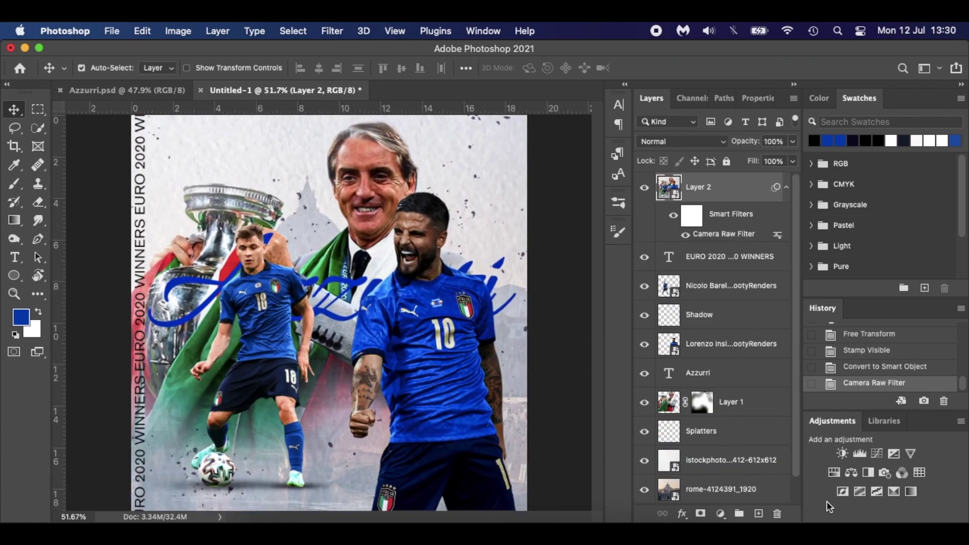
pyautogui.click(158, 90)
pyautogui.click(255, 90)
pyautogui.click(154, 92)
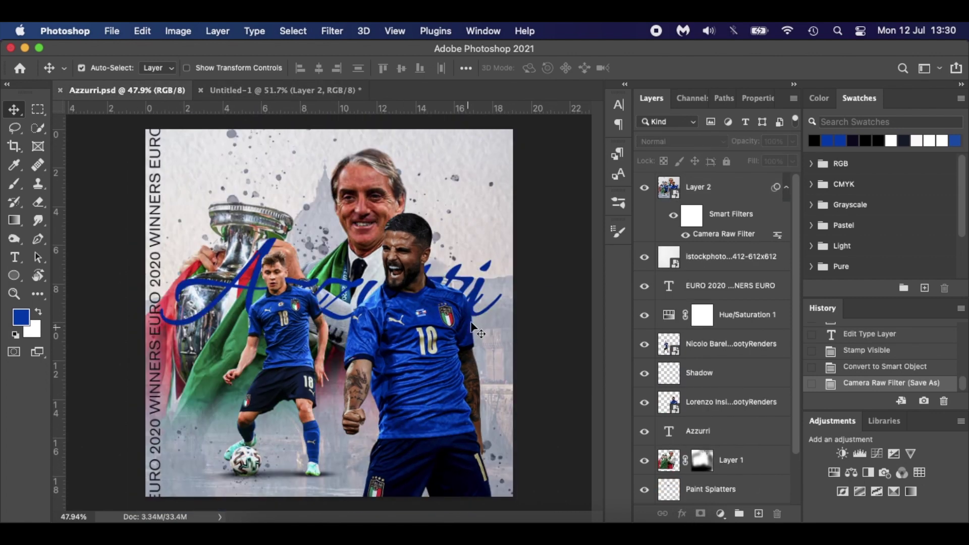